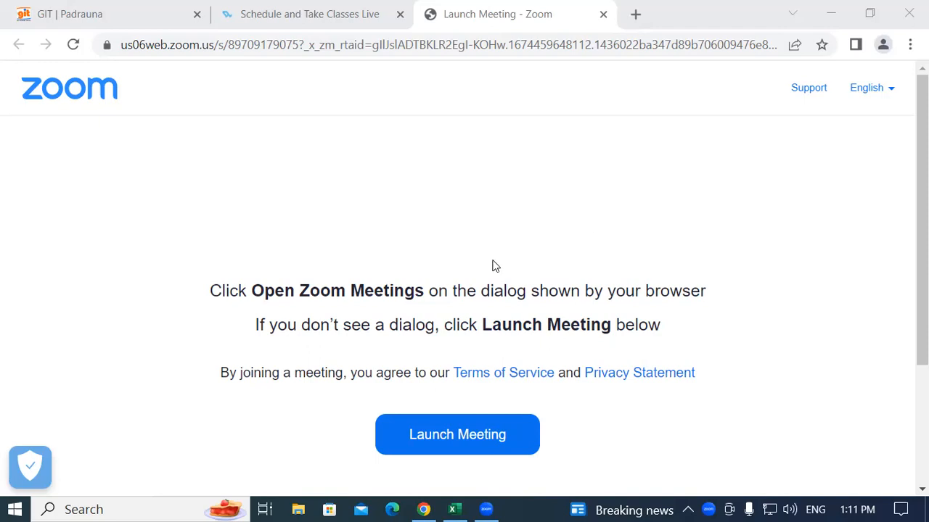
# Step: Switch to the STUDENT DATABASE workbook in Excel and select cell H4 beside the DUE AMOUNT heading
pyautogui.click(449, 508)
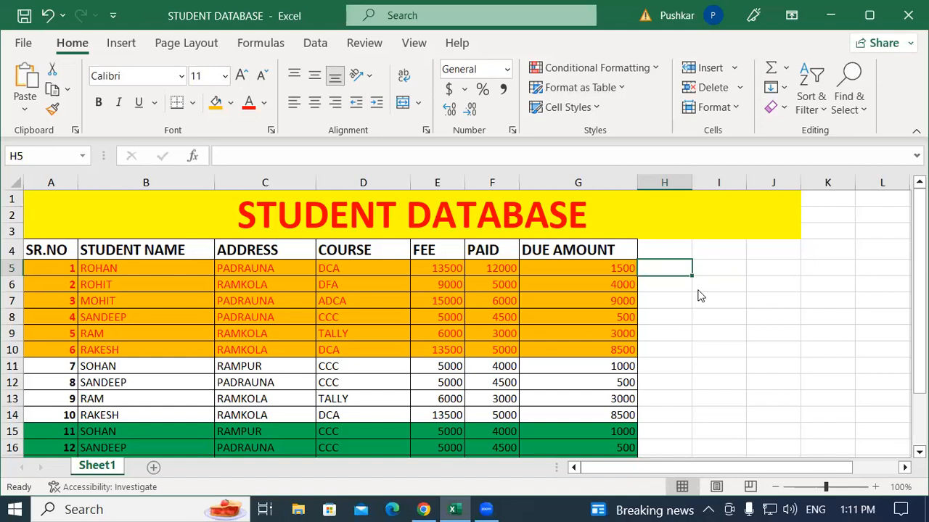
pyautogui.click(670, 365)
pyautogui.click(656, 266)
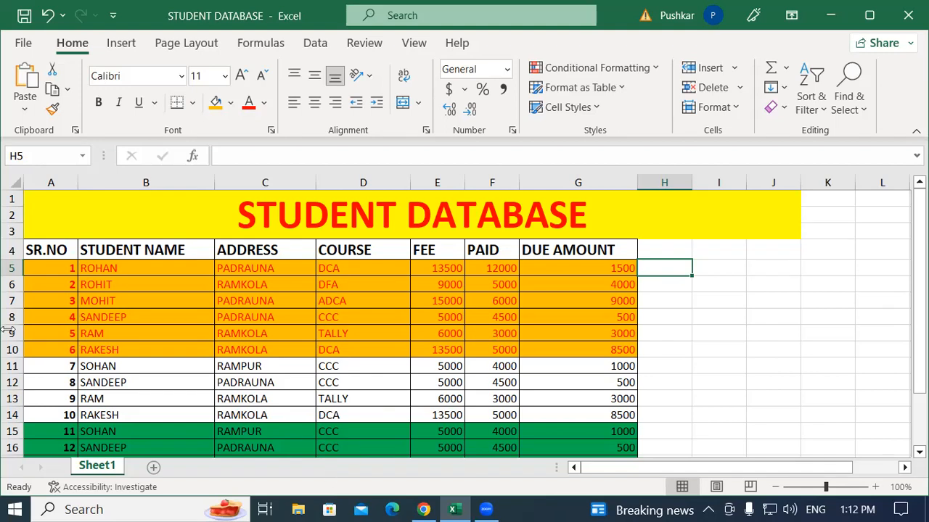
pyautogui.click(728, 378)
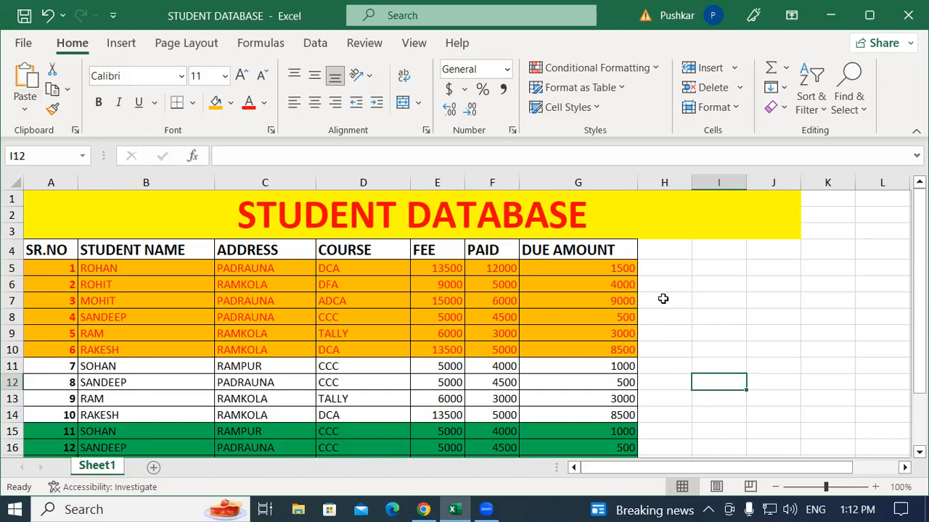
pyautogui.click(665, 249)
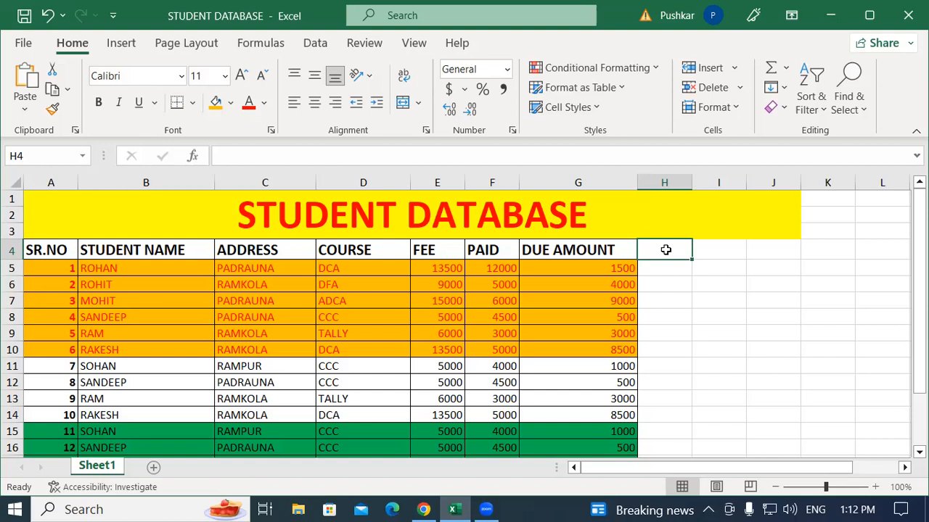
# Step: View the student table in Page Break Preview and return to Normal view
pyautogui.click(414, 43)
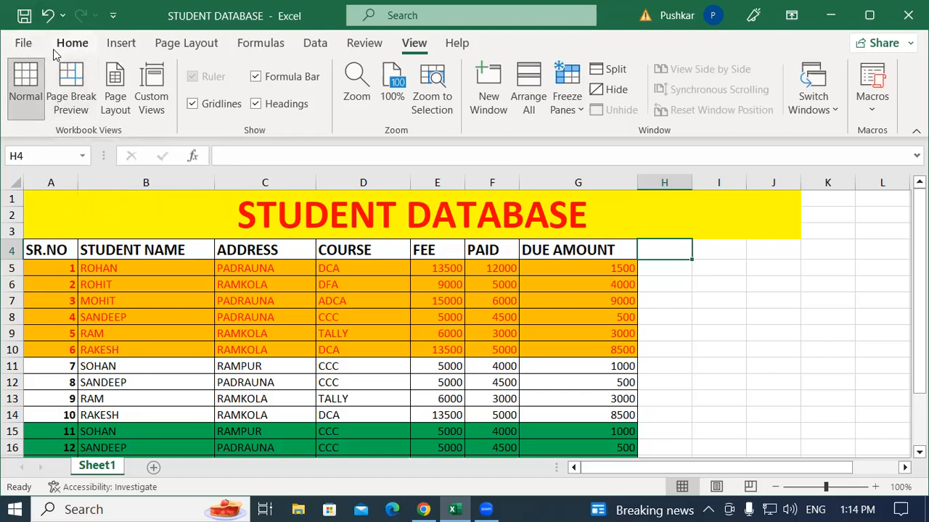
pyautogui.click(71, 84)
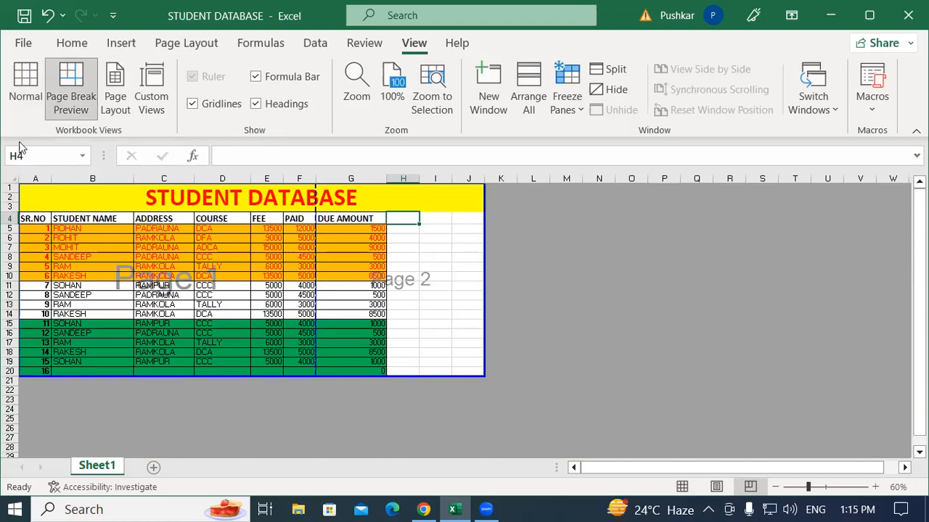
pyautogui.click(25, 86)
# Step: Fill the cells of rows 19 and 20 of the student table across to column K
pyautogui.scroll(-5, 583, 331)
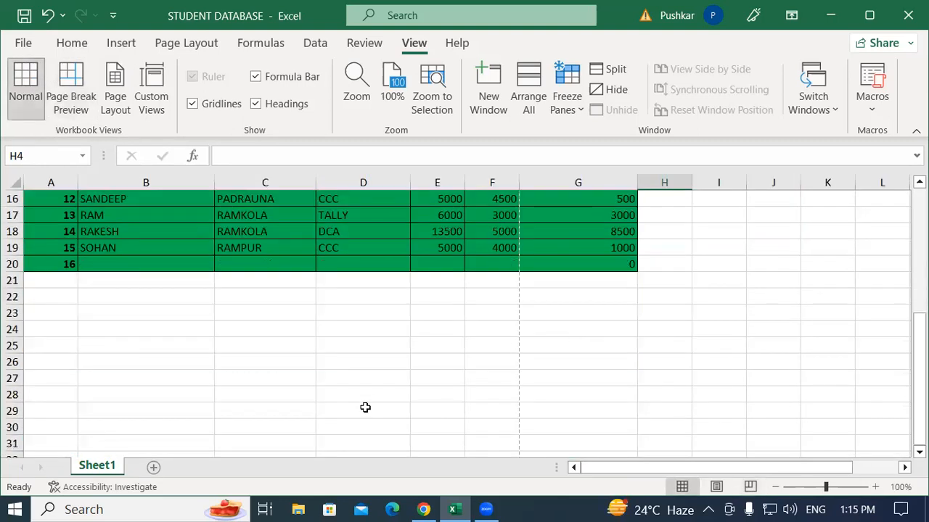
pyautogui.moveTo(73, 249); pyautogui.dragTo(859, 272)
pyautogui.scroll(3, 573, 349)
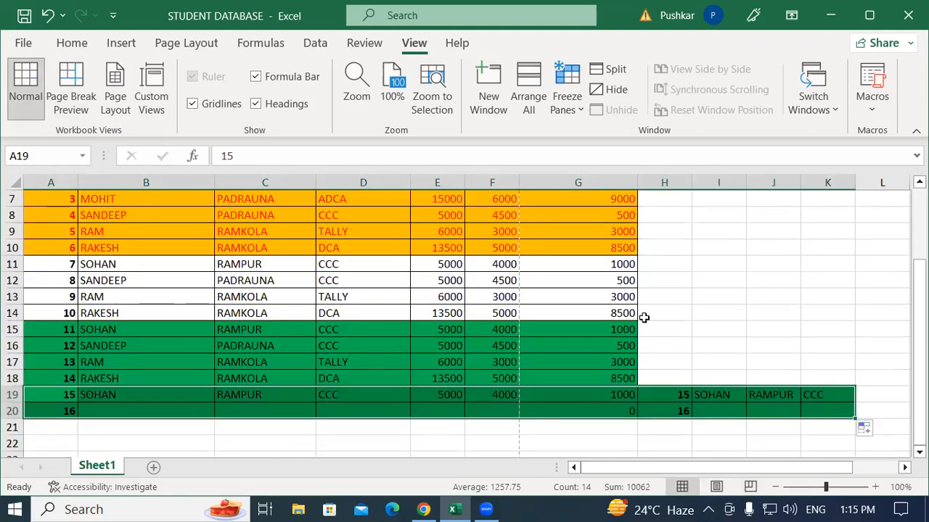
# Step: Check the widened table's page breaks in Page Break Preview and restore Normal view
pyautogui.click(680, 282)
pyautogui.click(69, 88)
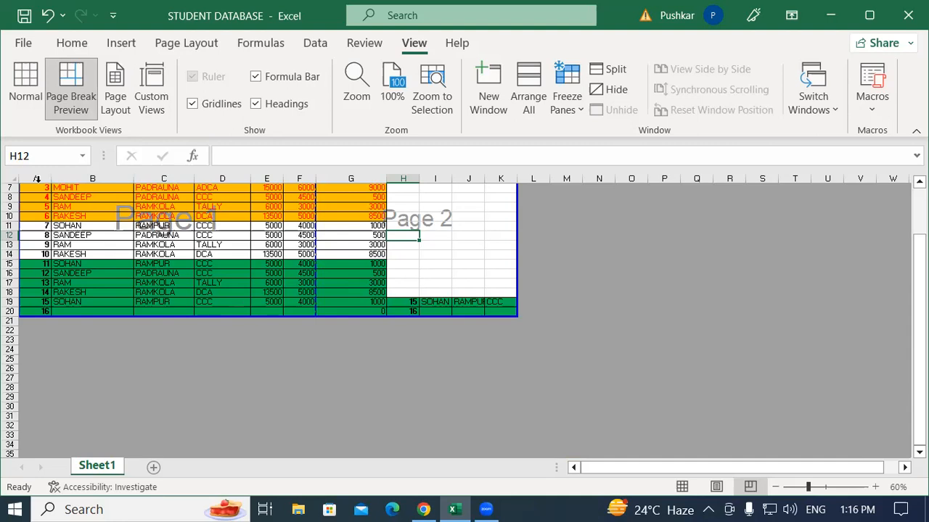
pyautogui.click(21, 83)
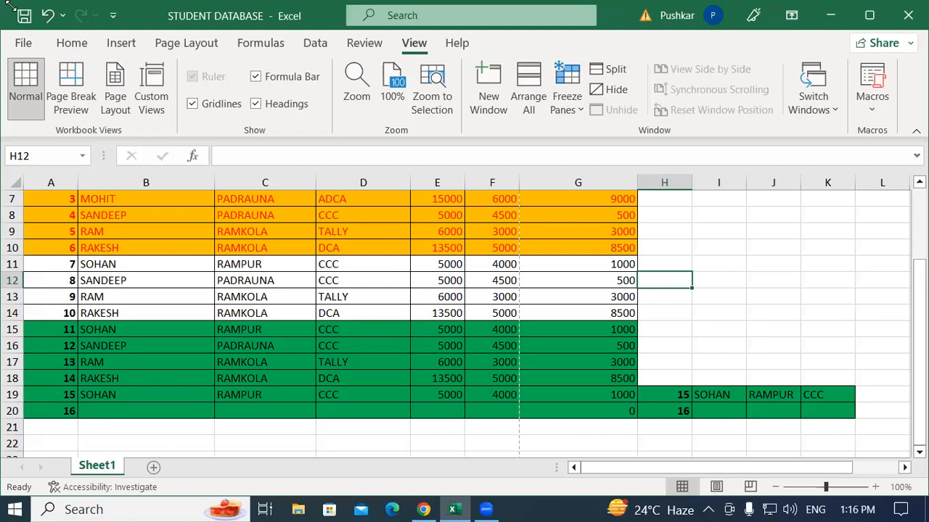
# Step: Examine how the student table is divided across printed pages in Page Layout view
pyautogui.click(110, 82)
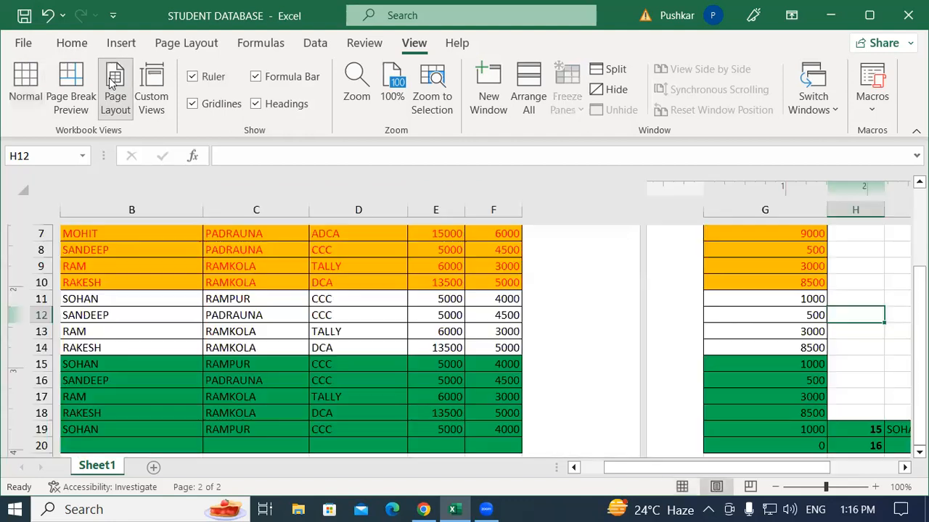
pyautogui.scroll(3, 536, 300)
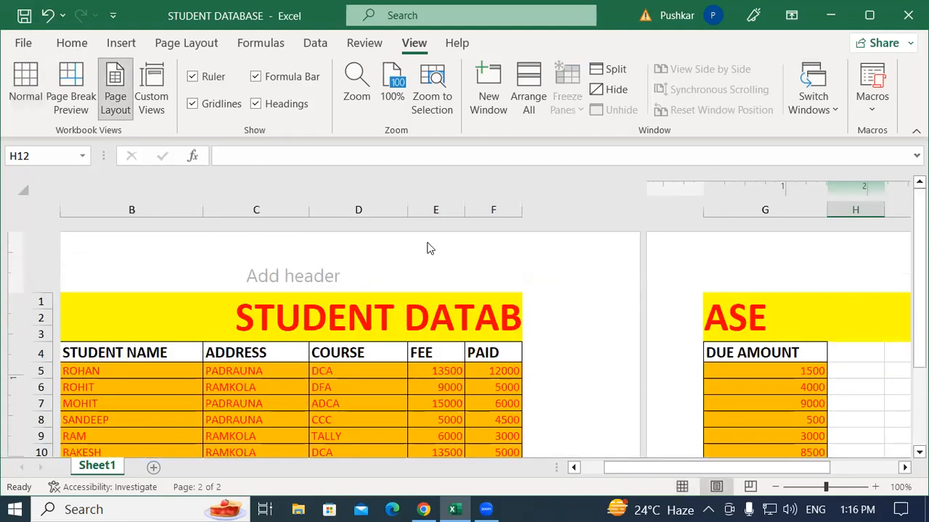
pyautogui.scroll(-3, 868, 367)
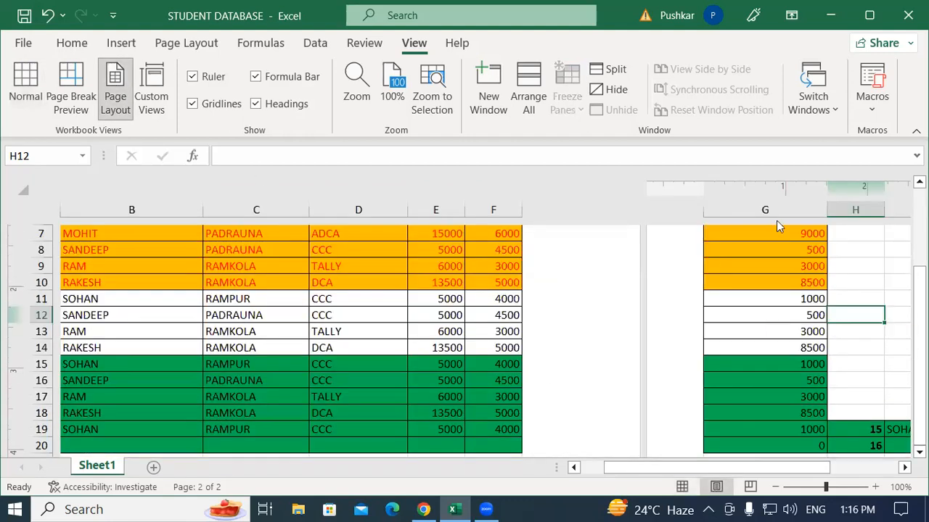
pyautogui.scroll(-13, 439, 346)
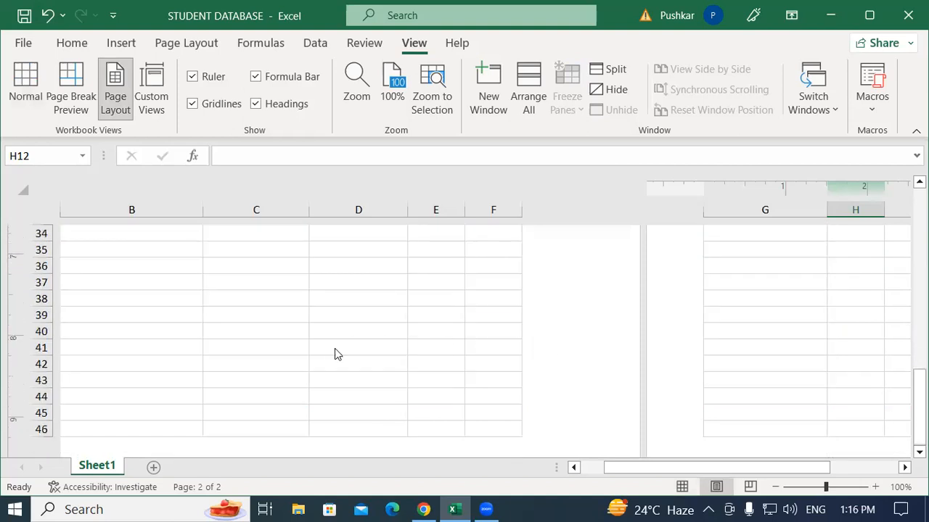
pyautogui.scroll(10, 580, 311)
pyautogui.scroll(8, 580, 312)
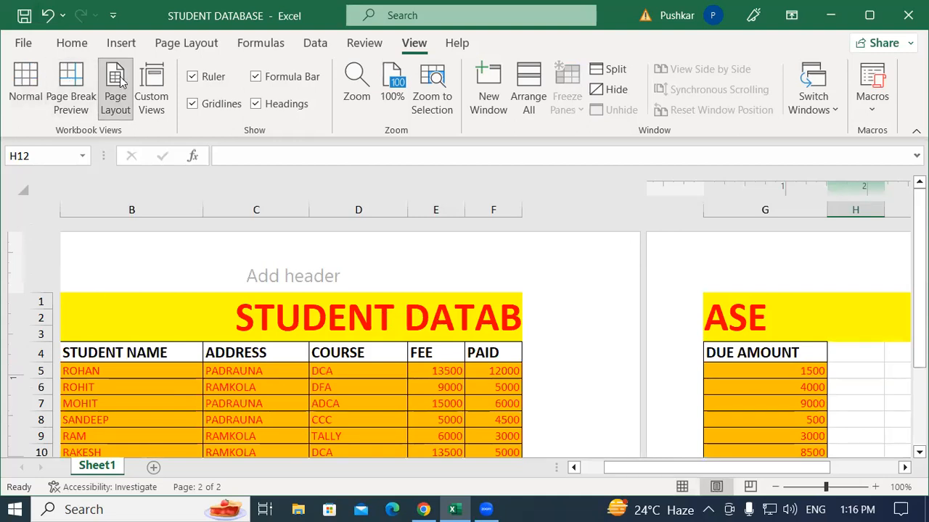
# Step: Add a new worksheet, view its empty pages in Page Layout view with B1:I2 selected, and return it to Normal view
pyautogui.click(154, 467)
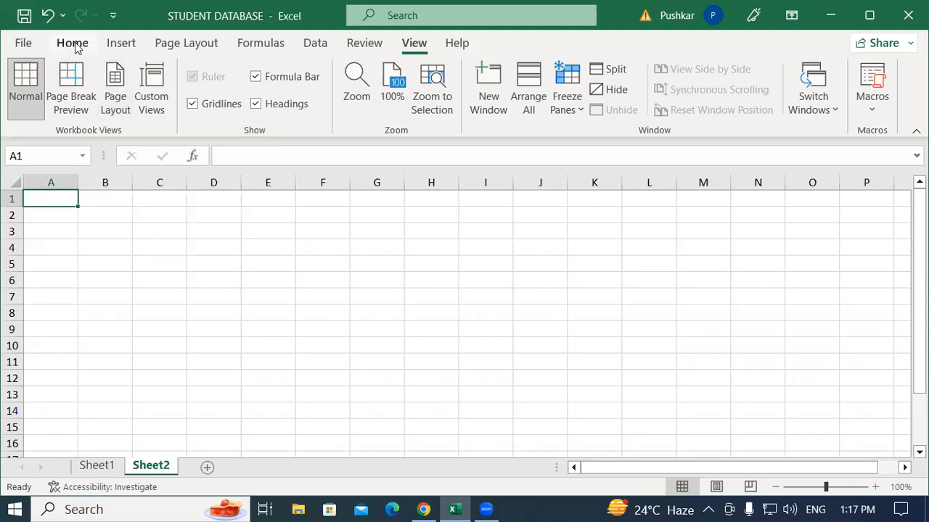
pyautogui.click(114, 78)
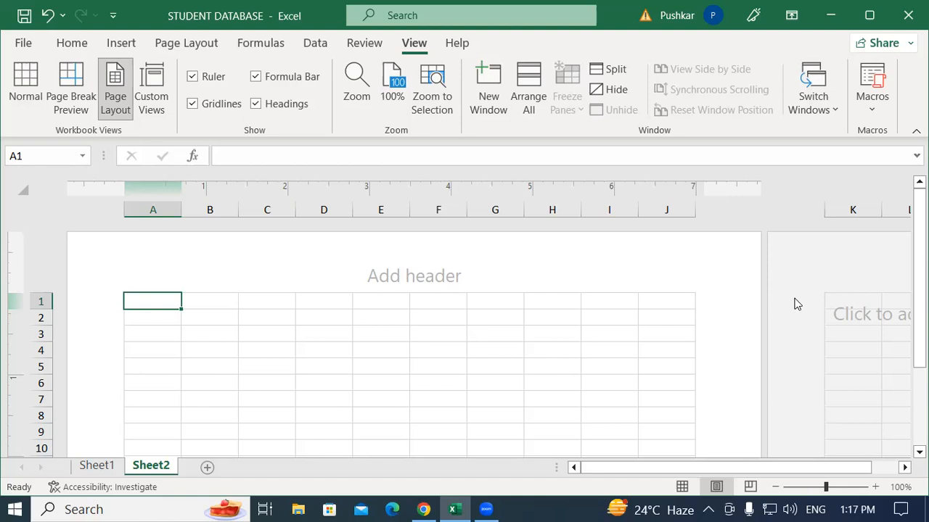
pyautogui.moveTo(230, 304); pyautogui.dragTo(606, 312)
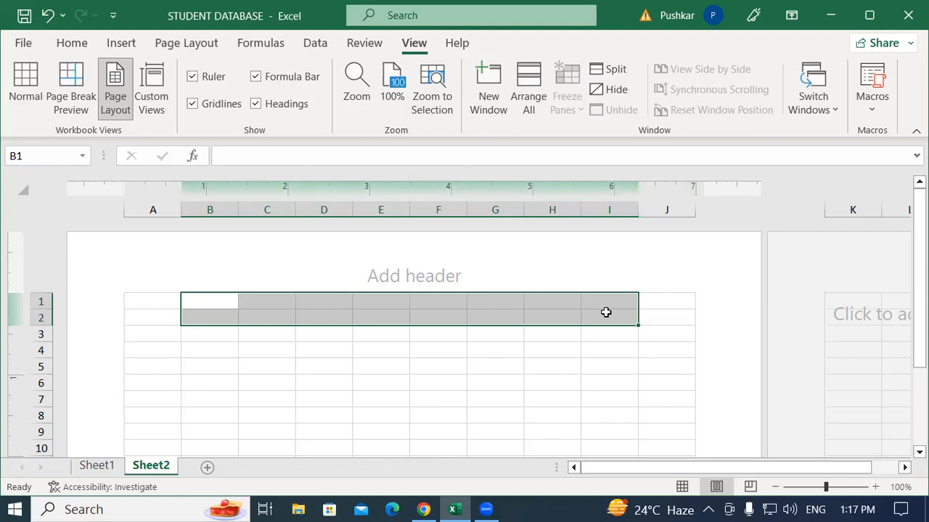
pyautogui.moveTo(919, 201)
pyautogui.mouseDown()
pyautogui.moveTo(920, 268)
pyautogui.moveTo(920, 201)
pyautogui.mouseUp()
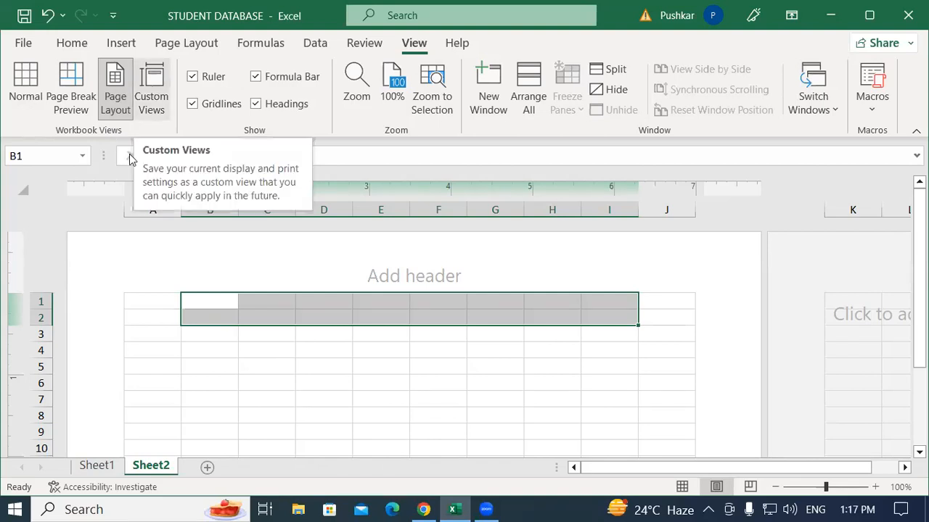
pyautogui.click(26, 91)
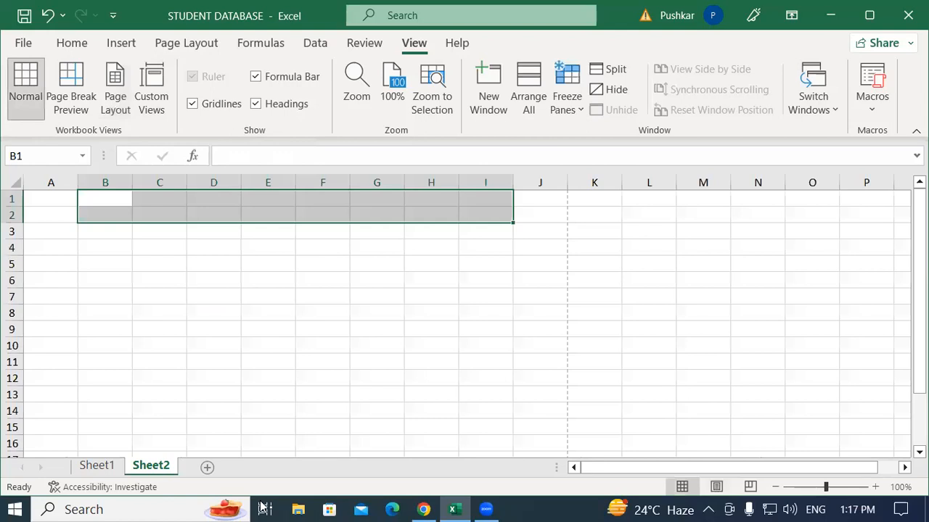
# Step: Set Sheet1 back to Normal view and select cell H6
pyautogui.click(105, 466)
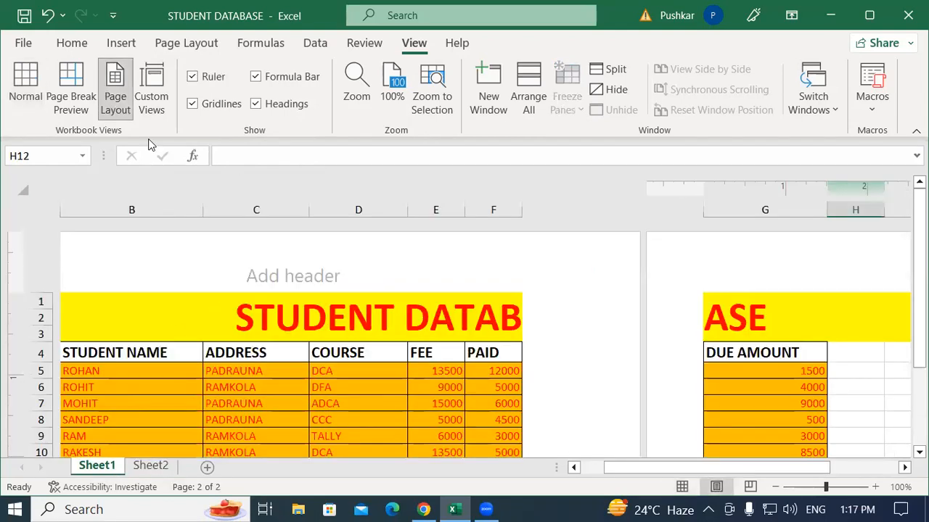
pyautogui.scroll(-2, 322, 248)
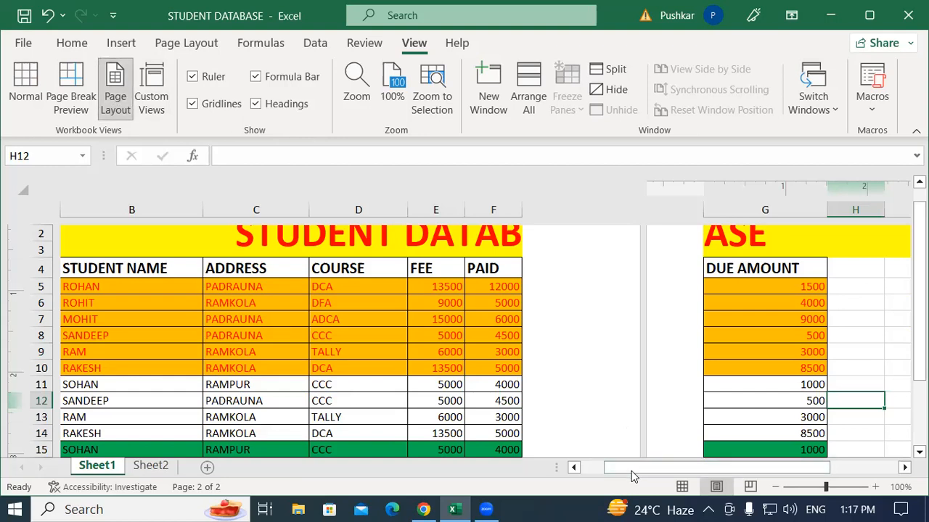
pyautogui.click(682, 487)
pyautogui.click(614, 264)
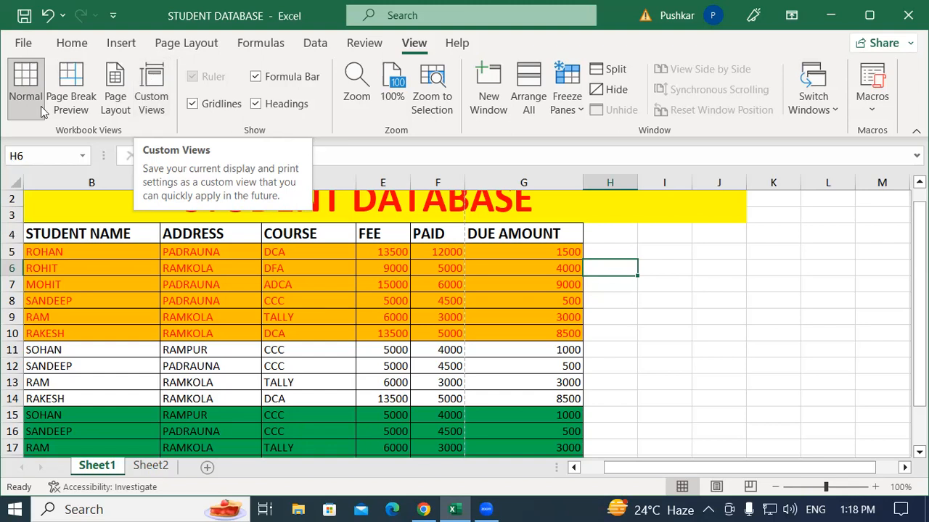
# Step: Copy the ADDRESS to DUE AMOUNT columns (C4:G17) from Sheet1 and paste them into Sheet2 at A3
pyautogui.click(146, 468)
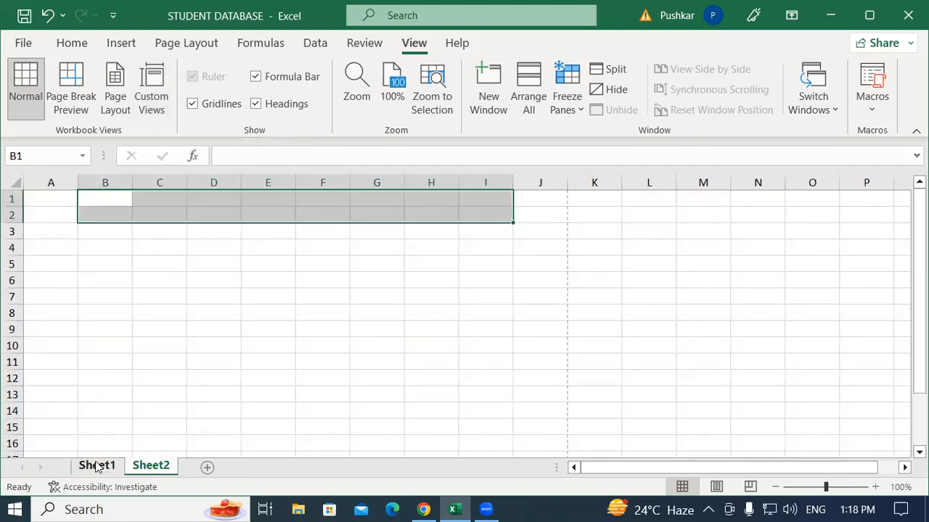
pyautogui.click(97, 468)
pyautogui.moveTo(207, 233); pyautogui.dragTo(522, 435)
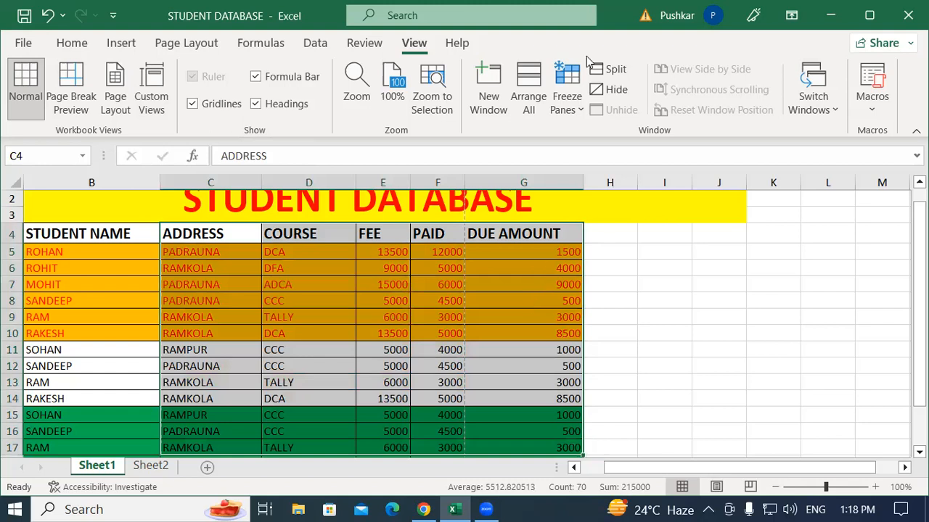
pyautogui.hotkey('ctrl', 'c')
pyautogui.hotkey('ctrl', 'pagedown')
pyautogui.click(61, 228)
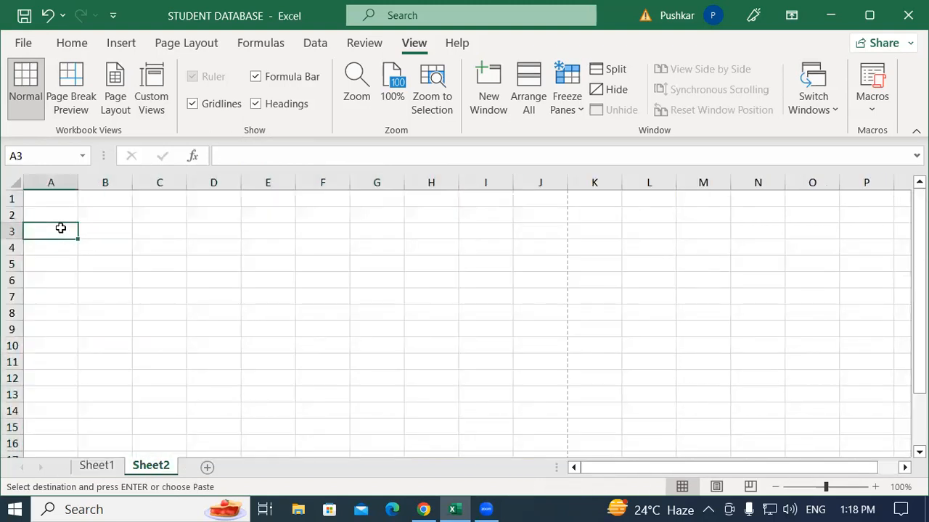
pyautogui.rightClick(61, 228)
pyautogui.click(100, 178)
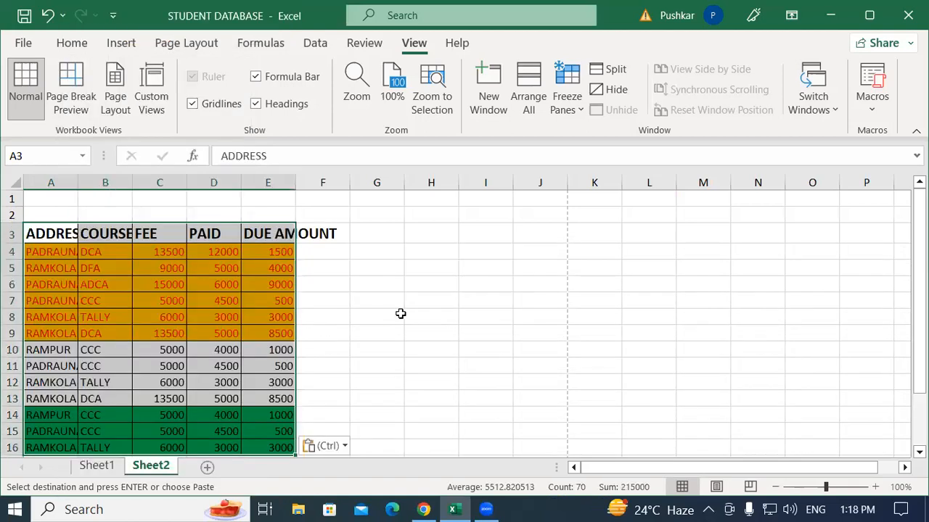
# Step: Copy the FEE, PAID and DUE AMOUNT data (C3:E16) from Sheet2 into a new worksheet at A1 and select its due amounts C2:C14
pyautogui.click(400, 313)
pyautogui.moveTo(147, 238); pyautogui.dragTo(271, 392)
pyautogui.rightClick(252, 268)
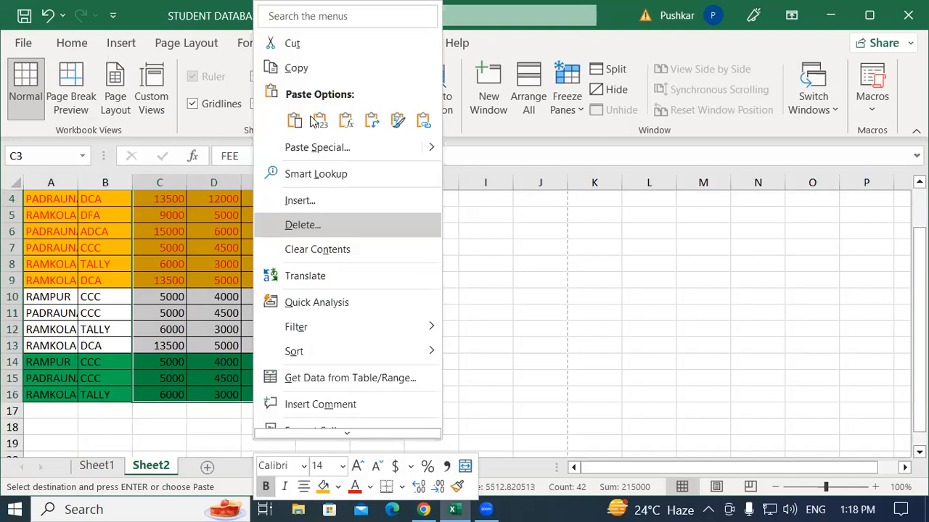
pyautogui.click(297, 68)
pyautogui.click(208, 468)
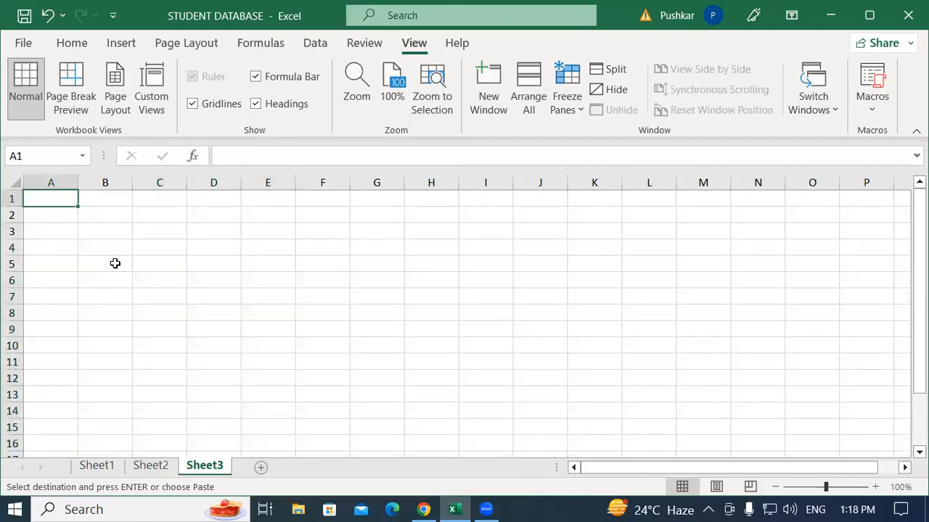
pyautogui.hotkey('ctrl', 'v')
pyautogui.click(216, 215)
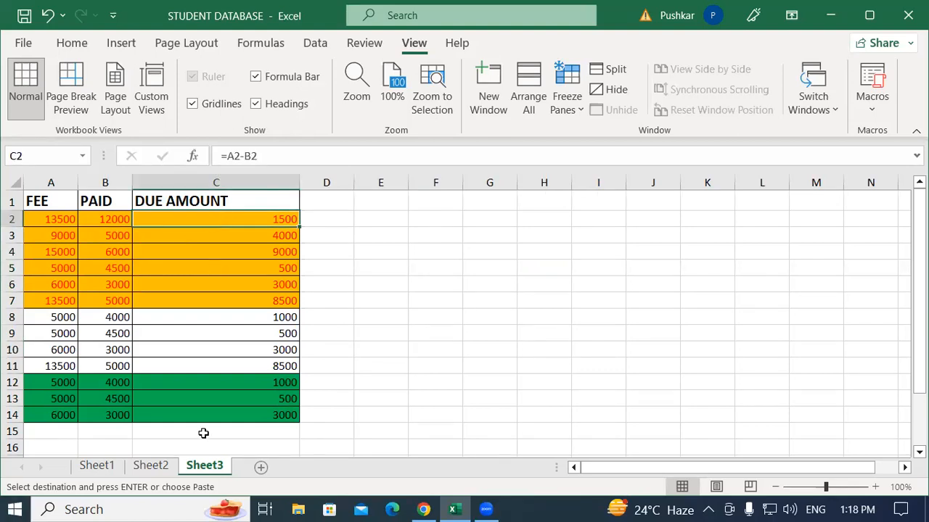
pyautogui.moveTo(208, 216); pyautogui.dragTo(230, 411)
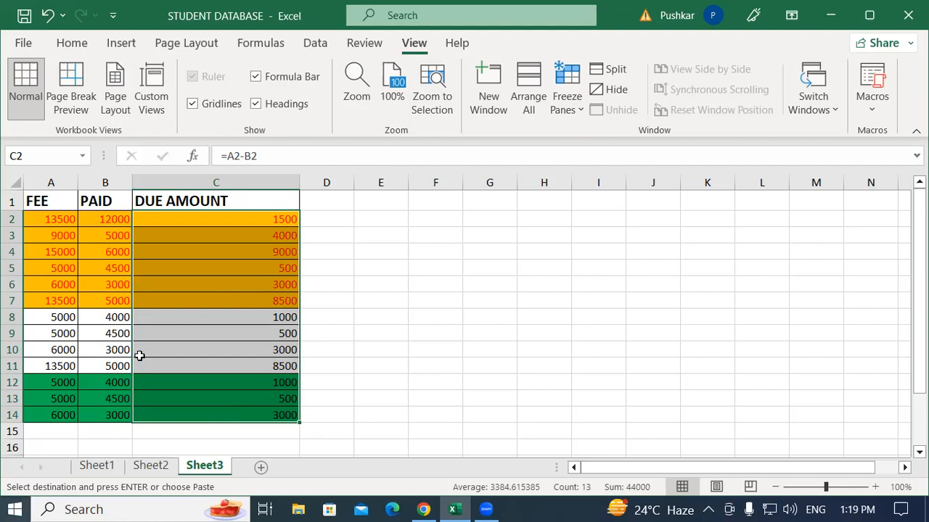
# Step: Select the header and first three student rows (B4:G7) on Sheet1 and save them as a custom view named S1
pyautogui.click(87, 469)
pyautogui.click(334, 301)
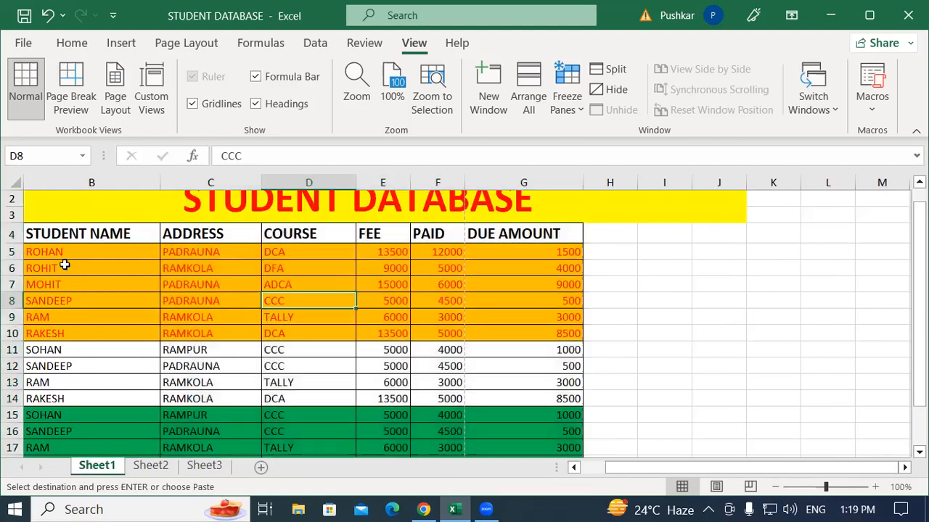
pyautogui.moveTo(64, 237); pyautogui.dragTo(523, 287)
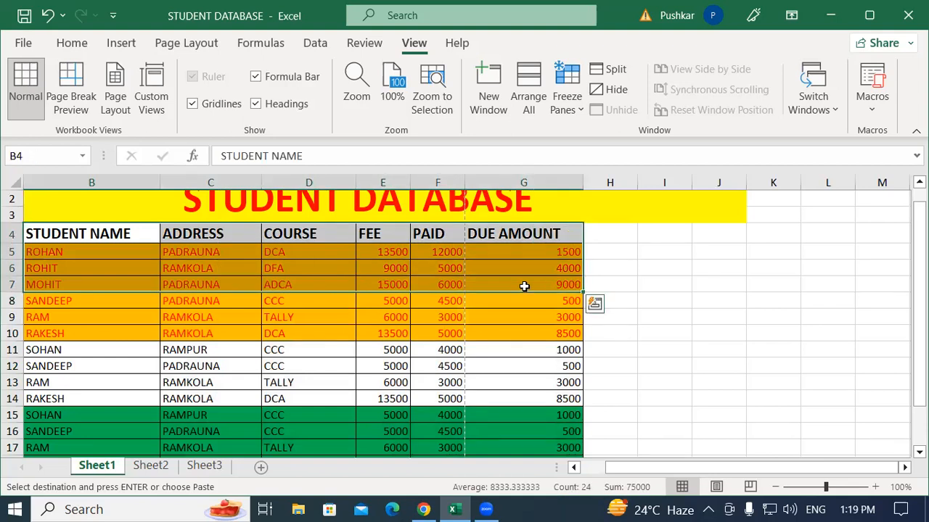
pyautogui.click(153, 80)
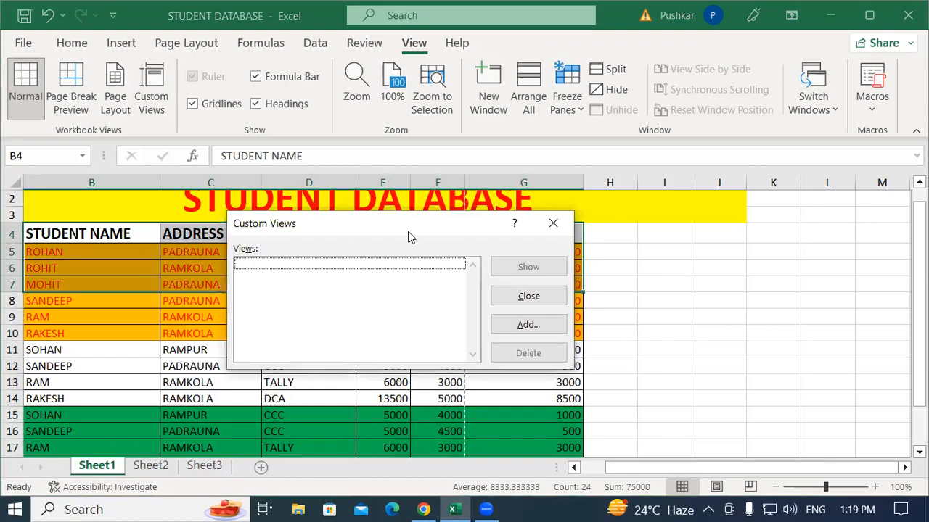
pyautogui.moveTo(409, 237); pyautogui.dragTo(498, 150)
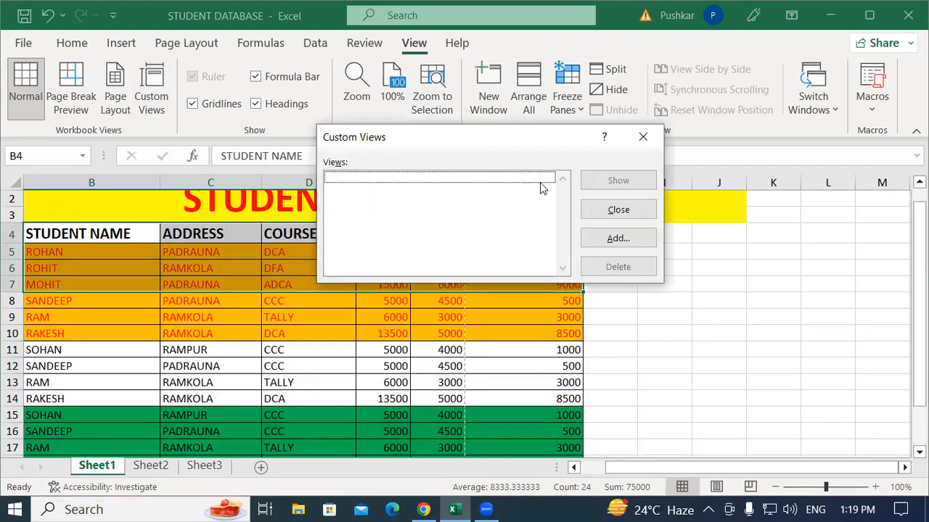
pyautogui.click(612, 241)
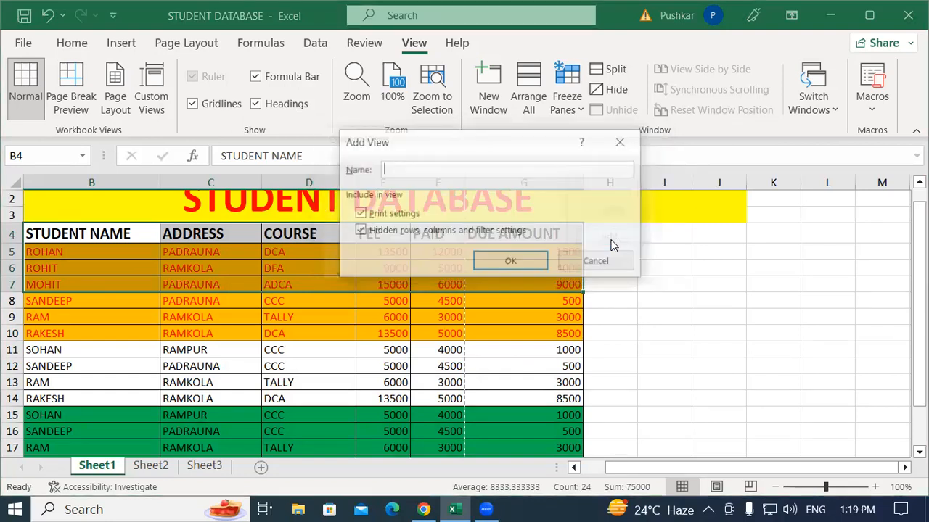
pyautogui.moveTo(389, 147); pyautogui.dragTo(290, 142)
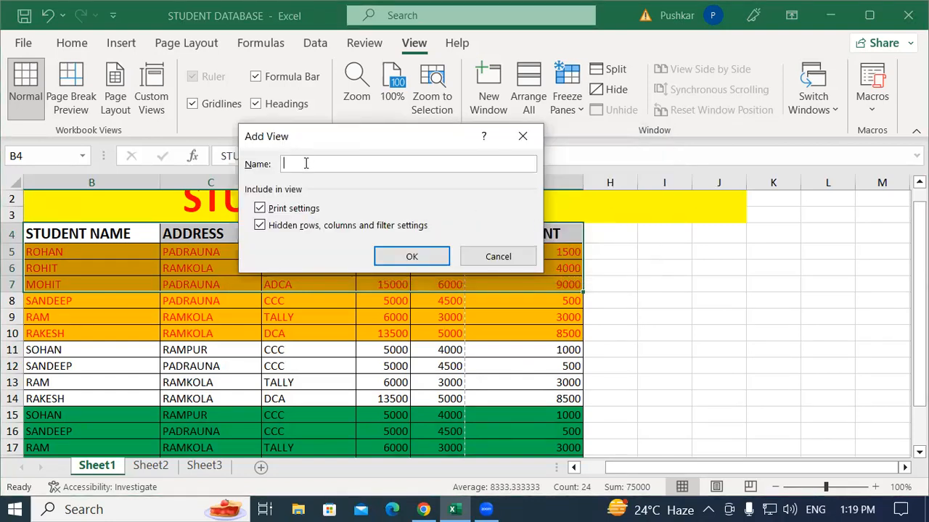
pyautogui.write('S1')
pyautogui.click(416, 256)
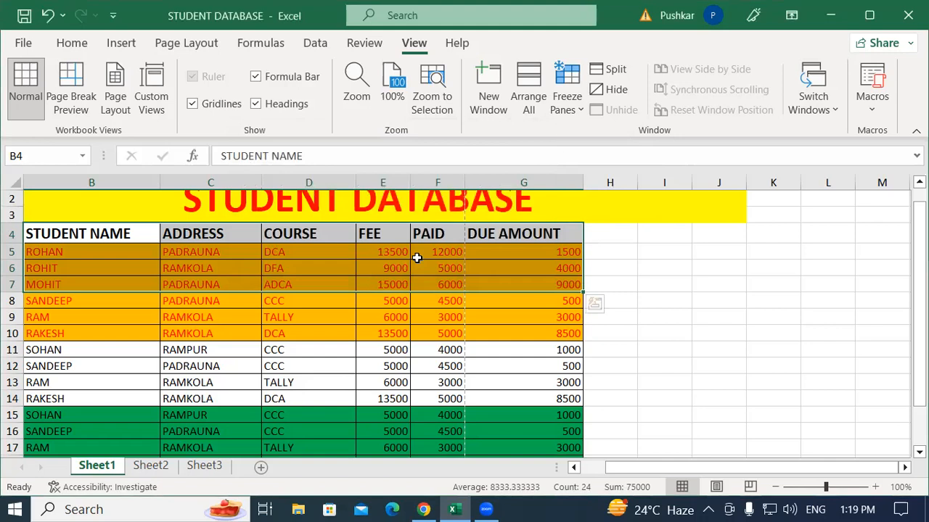
# Step: Select the FEE and PAID data (C3:D16) on Sheet2 and save it as a custom view named S2
pyautogui.click(161, 465)
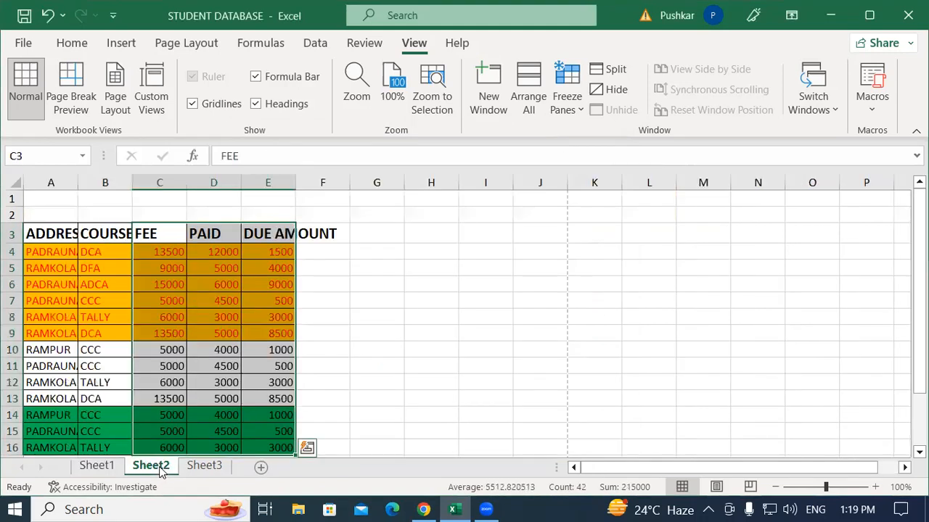
pyautogui.click(194, 277)
pyautogui.moveTo(150, 233); pyautogui.dragTo(227, 423)
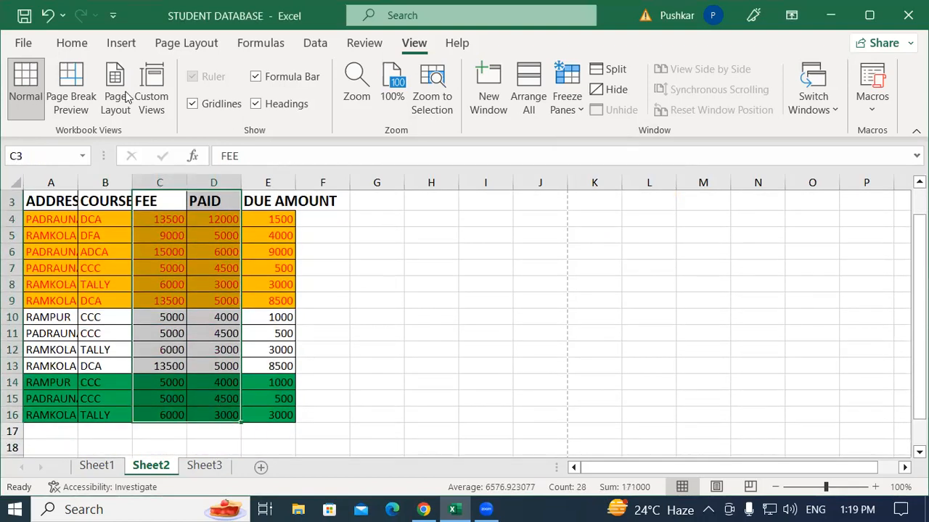
pyautogui.click(152, 94)
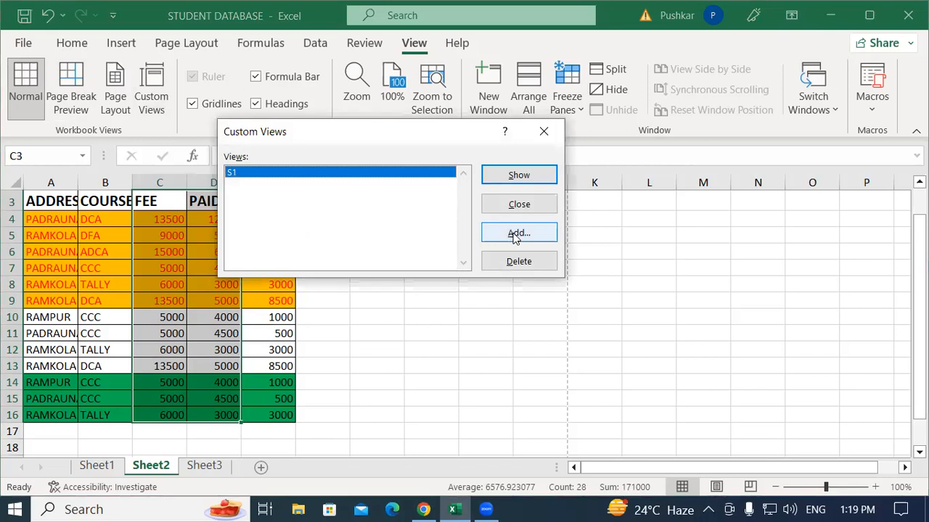
pyautogui.click(518, 233)
pyautogui.write('S2')
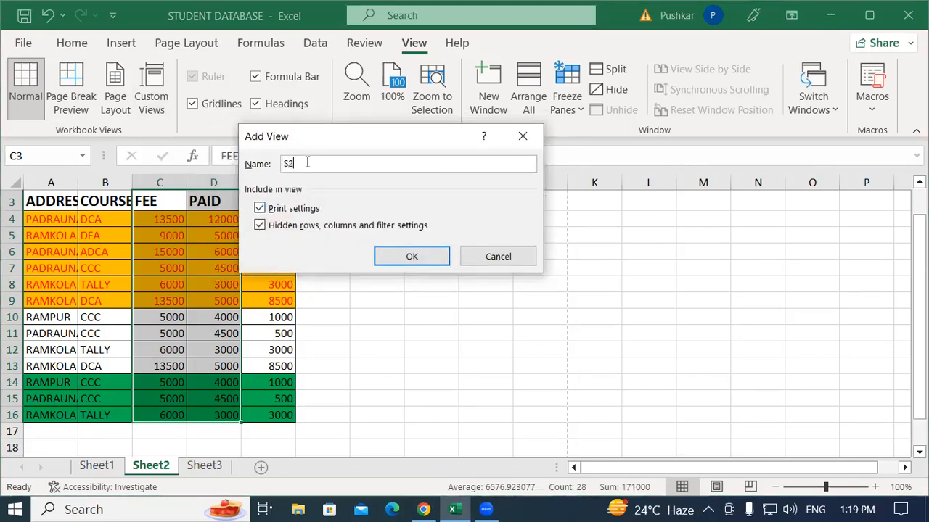
pyautogui.click(411, 254)
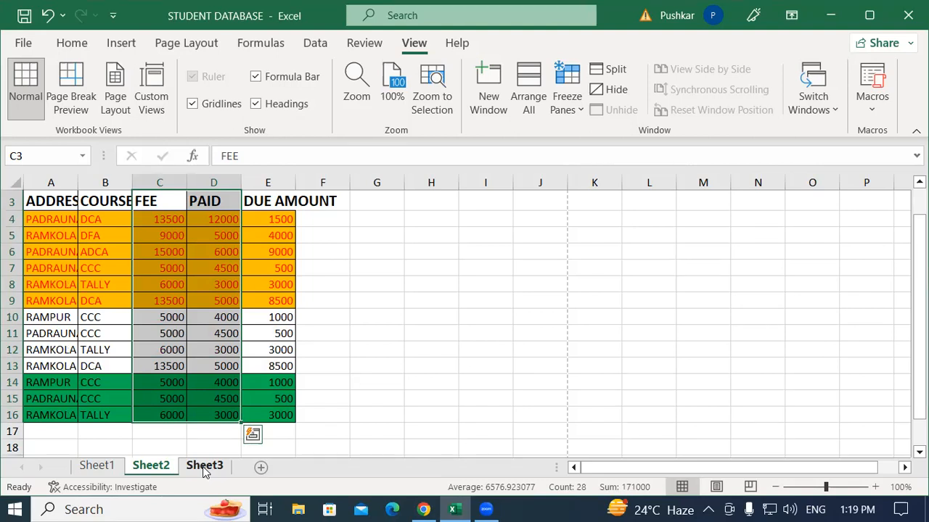
# Step: Save Sheet3 with its due amounts C2:C14 selected as a custom view named S3
pyautogui.click(203, 469)
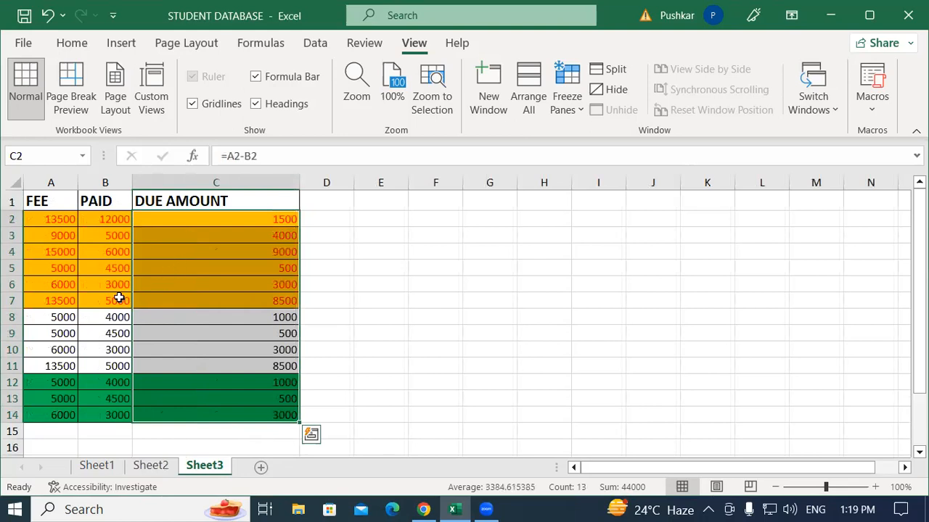
pyautogui.click(152, 94)
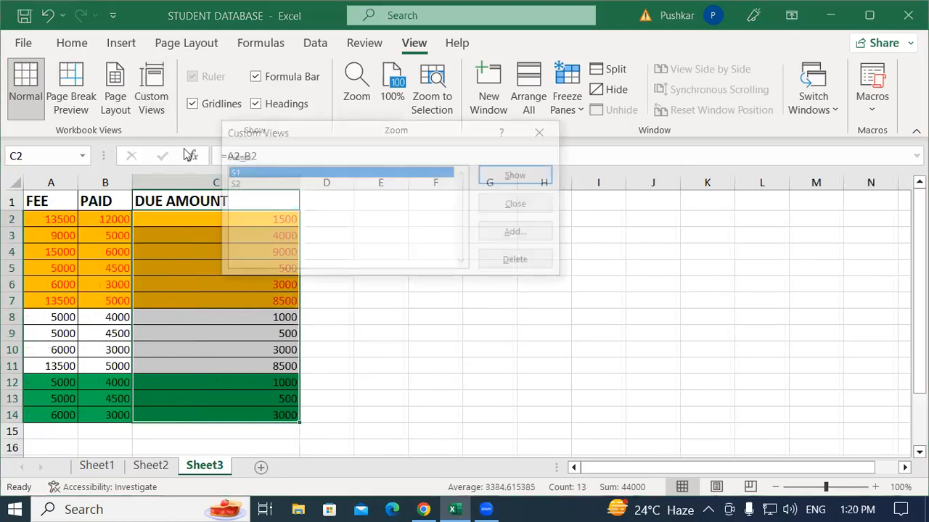
pyautogui.click(512, 236)
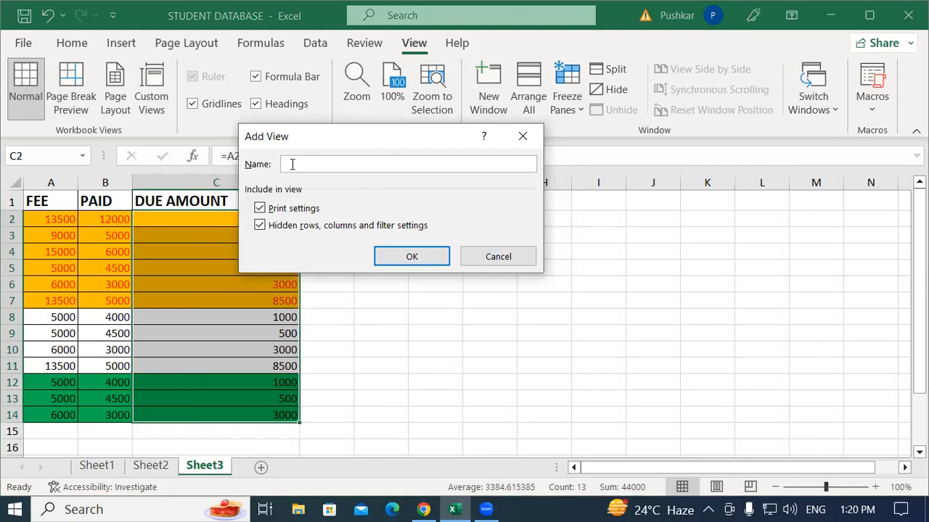
pyautogui.write('Sheet3')
pyautogui.click(425, 255)
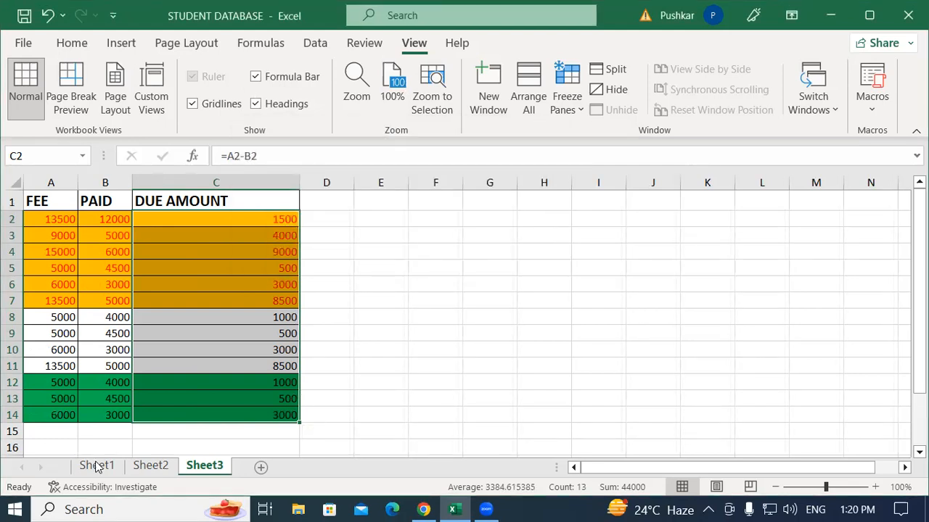
# Step: Clear the range selections by selecting empty cell I8 on Sheet1 and empty cell H9 on Sheet2
pyautogui.click(97, 467)
pyautogui.click(269, 384)
pyautogui.click(572, 337)
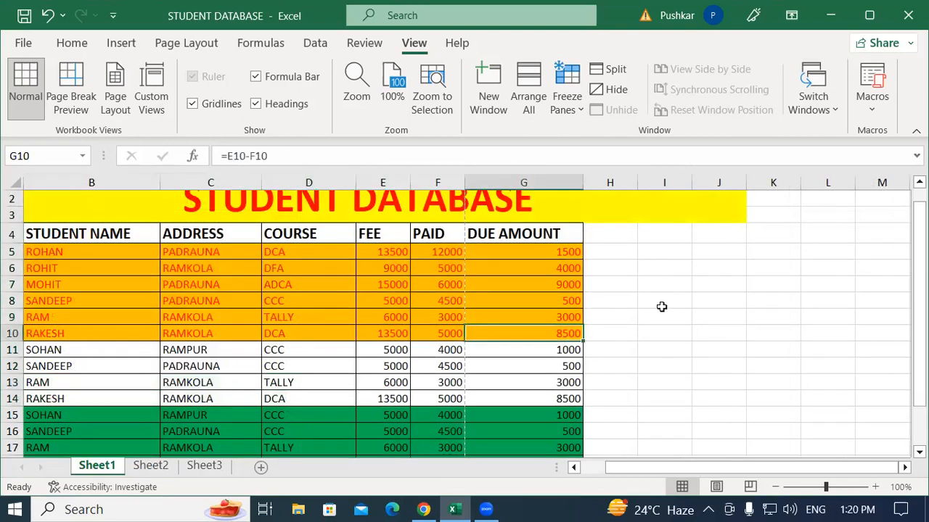
pyautogui.click(658, 305)
pyautogui.click(159, 466)
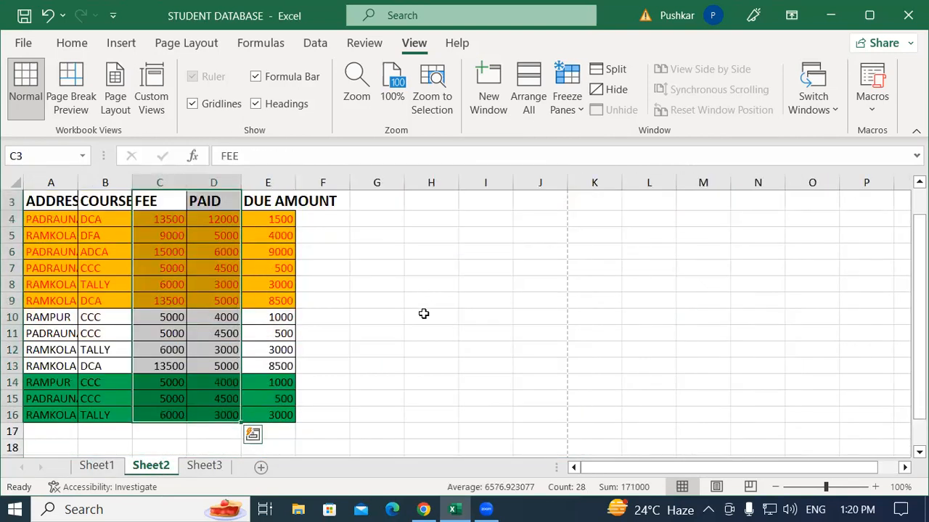
pyautogui.click(425, 303)
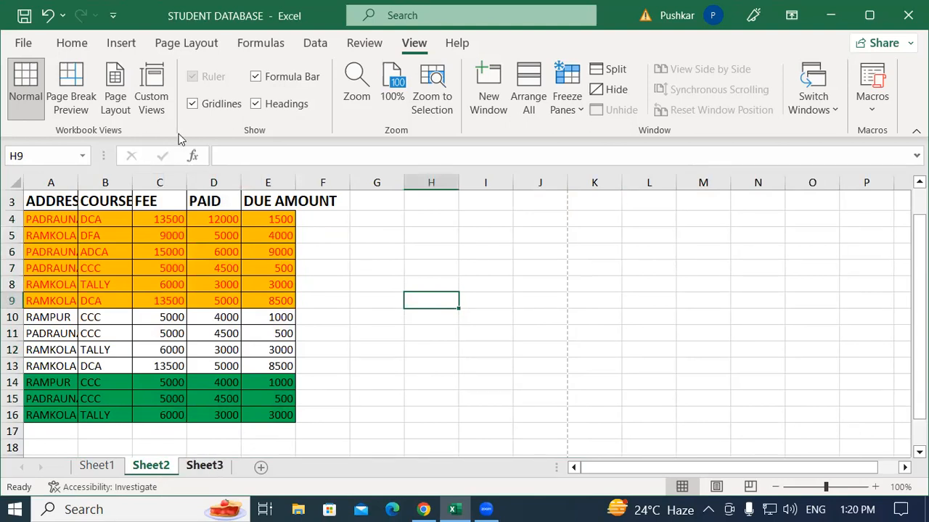
# Step: Show the custom view S1 from the list of saved views
pyautogui.click(152, 83)
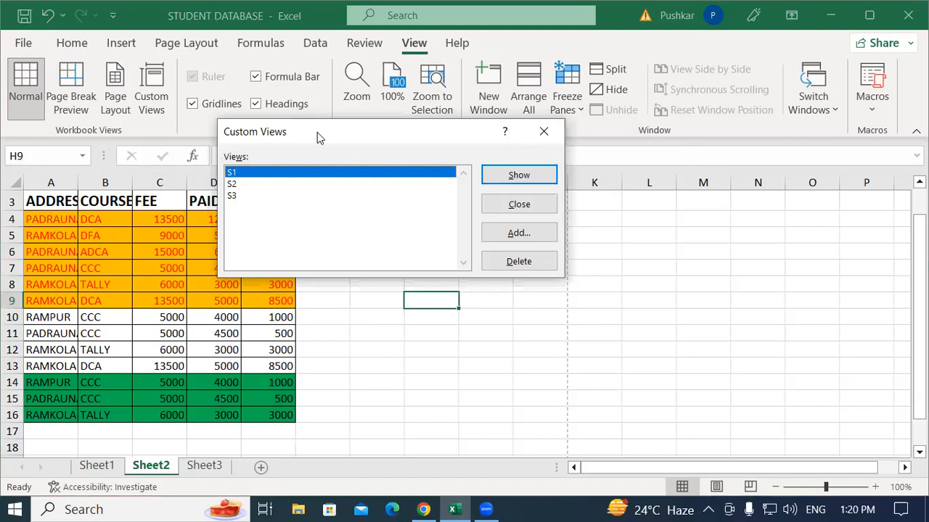
pyautogui.moveTo(323, 138); pyautogui.dragTo(545, 100)
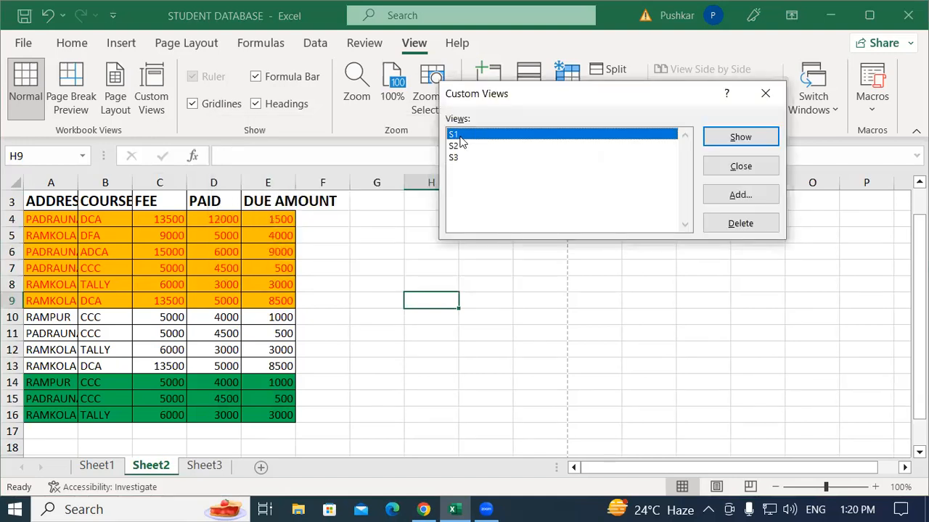
pyautogui.click(740, 136)
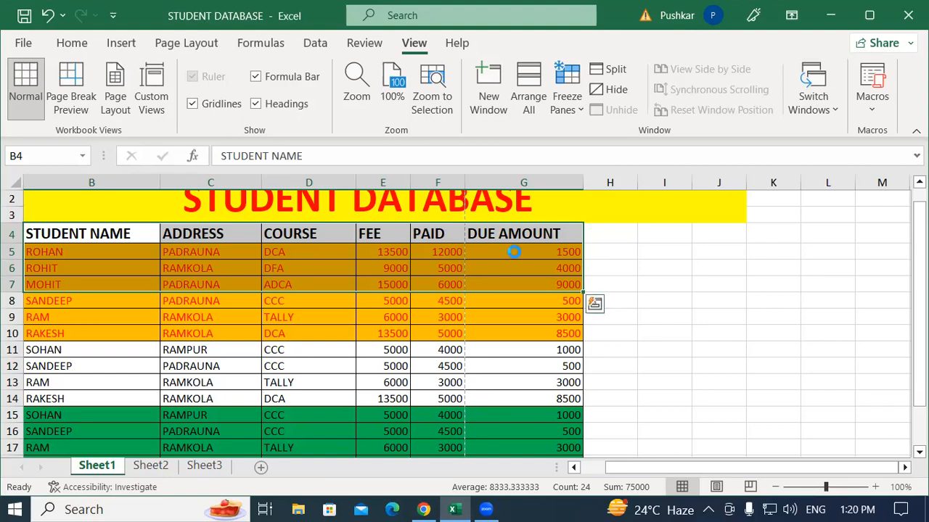
# Step: Set printing to Print Selection, check the print preview of B4:G7, and return to the worksheet
pyautogui.hotkey('ctrl', 'p')
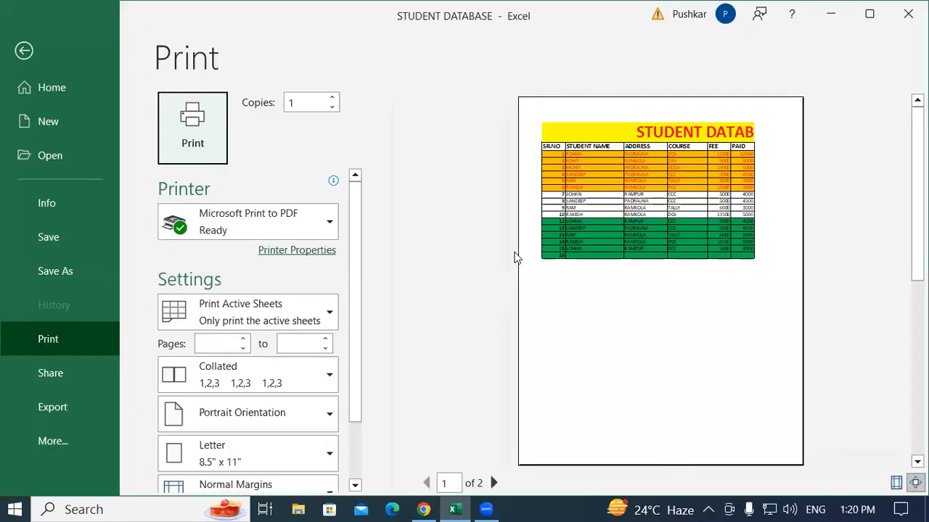
pyautogui.click(303, 310)
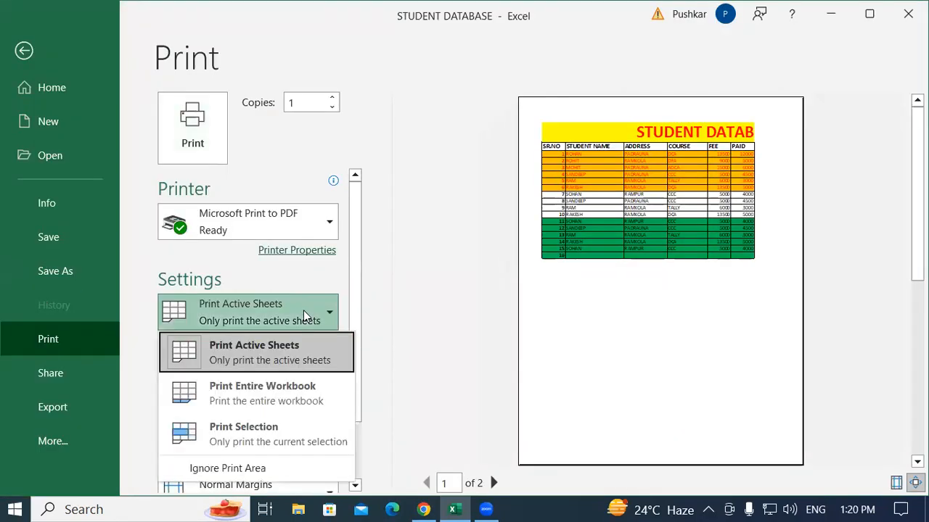
pyautogui.click(253, 435)
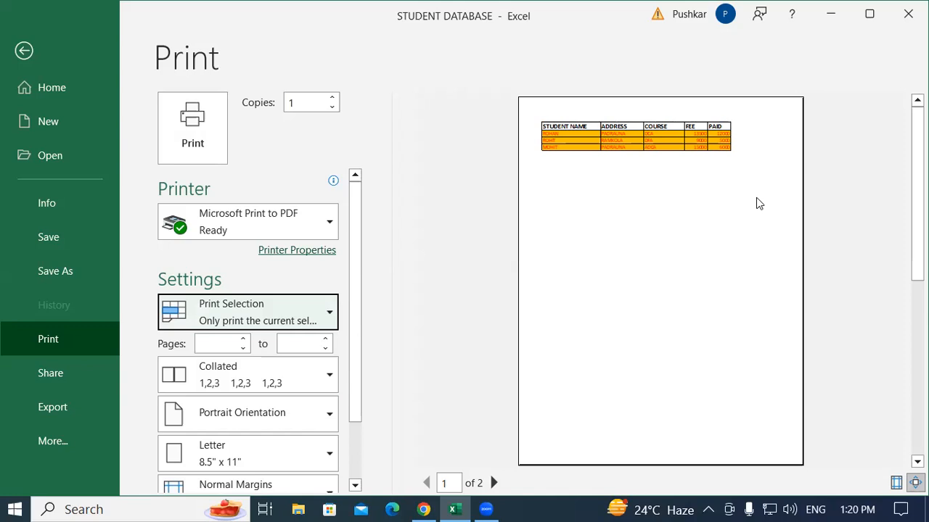
pyautogui.click(26, 51)
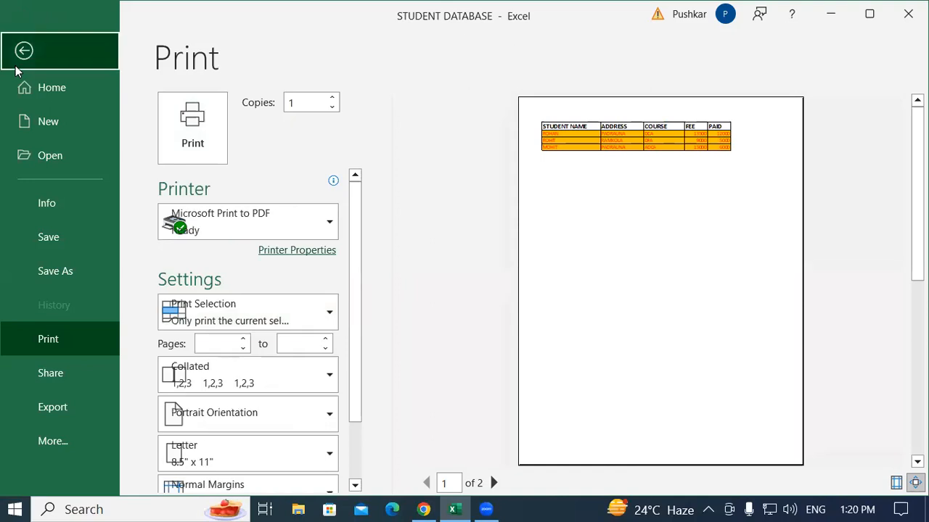
# Step: Show the custom view S3 from the list of saved views
pyautogui.click(151, 96)
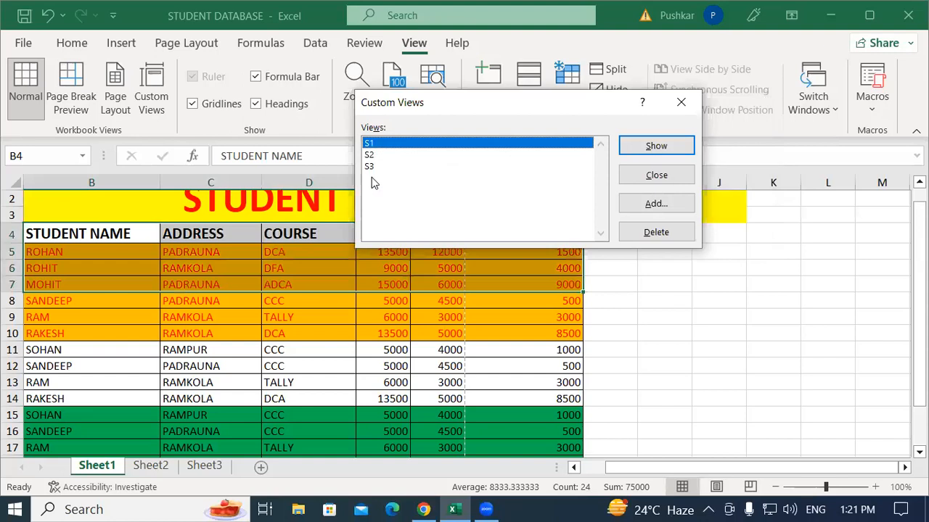
pyautogui.click(376, 168)
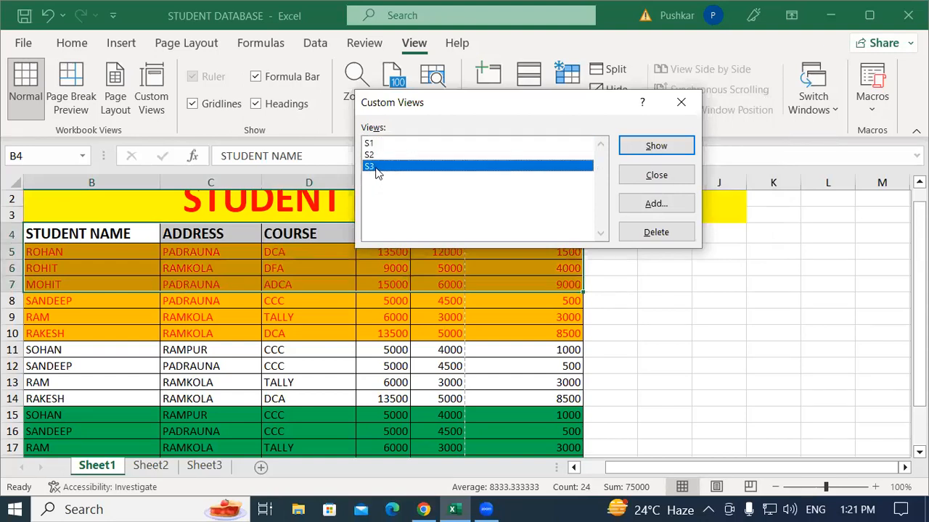
pyautogui.click(656, 146)
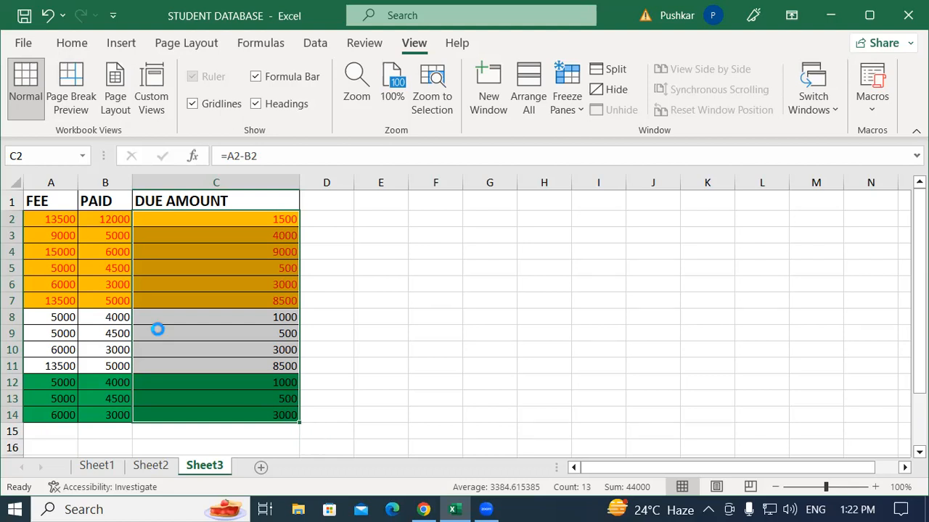
# Step: Check the print preview of the selected due amounts, return to Sheet3, and select cell D5
pyautogui.hotkey('ctrl', 'p')
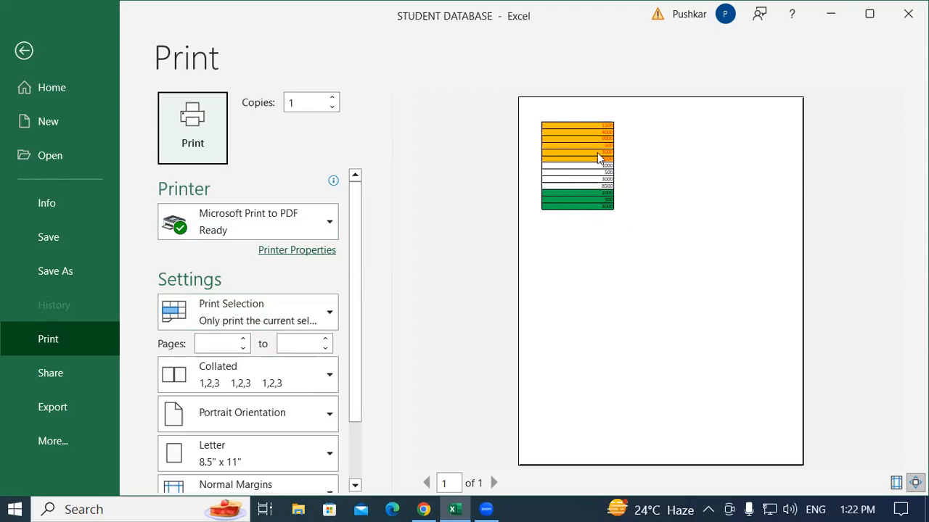
pyautogui.click(24, 50)
pyautogui.click(346, 268)
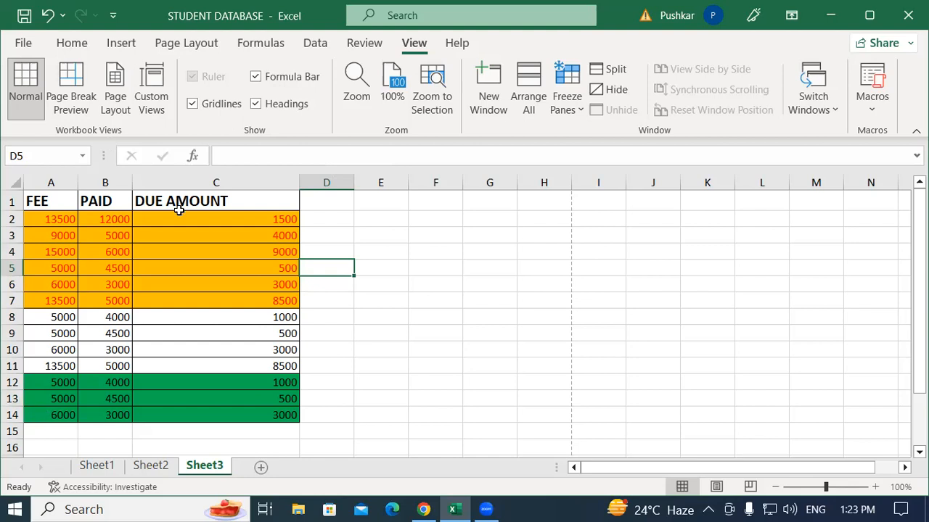
# Step: Reselect the due amounts C2:C14 on Sheet3 and set the print range to Print Active Sheets in the print preview
pyautogui.moveTo(179, 210); pyautogui.dragTo(228, 415)
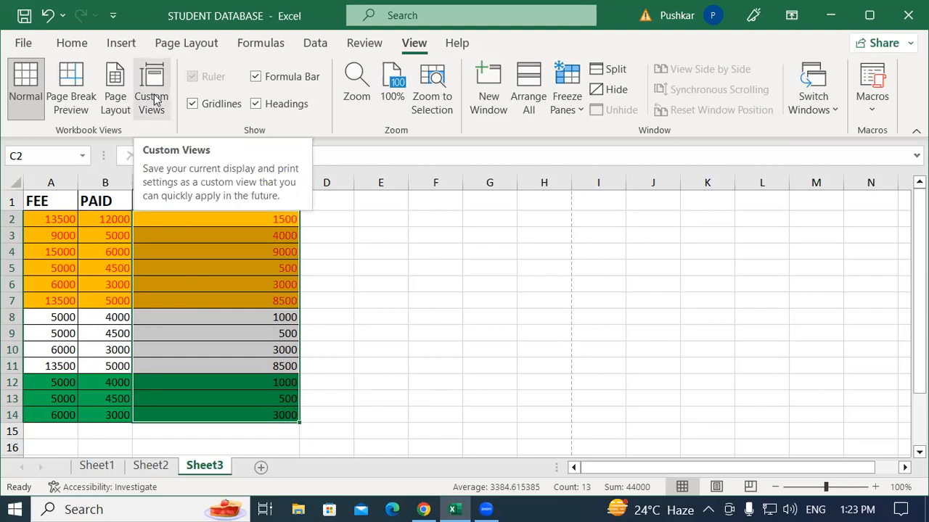
pyautogui.hotkey('ctrl', 'p')
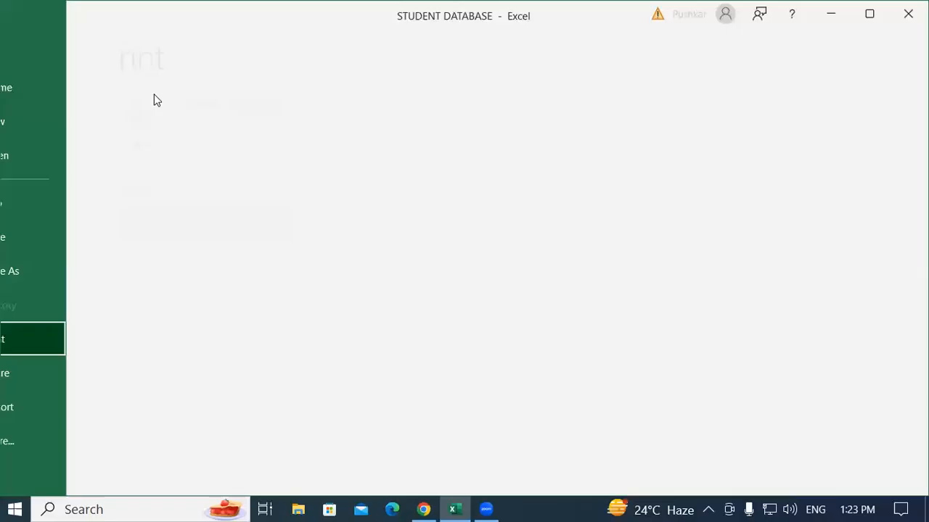
pyautogui.click(272, 308)
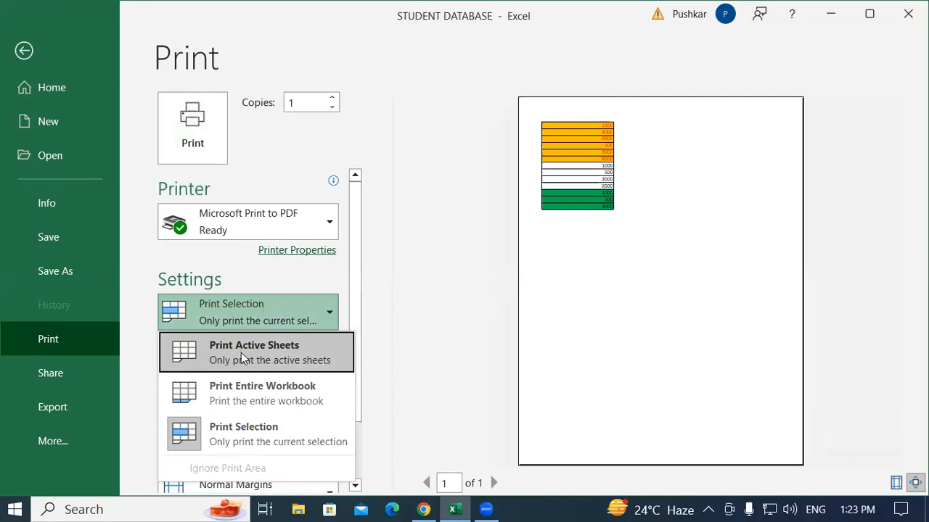
pyautogui.click(242, 352)
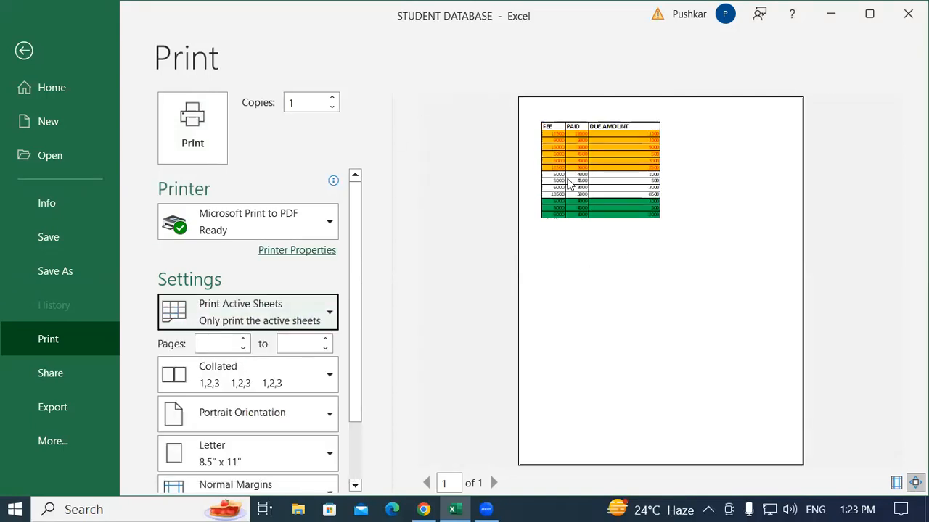
# Step: Compare the Print Selection and Print Active Sheets previews of Sheet3, and return to the worksheet
pyautogui.click(316, 314)
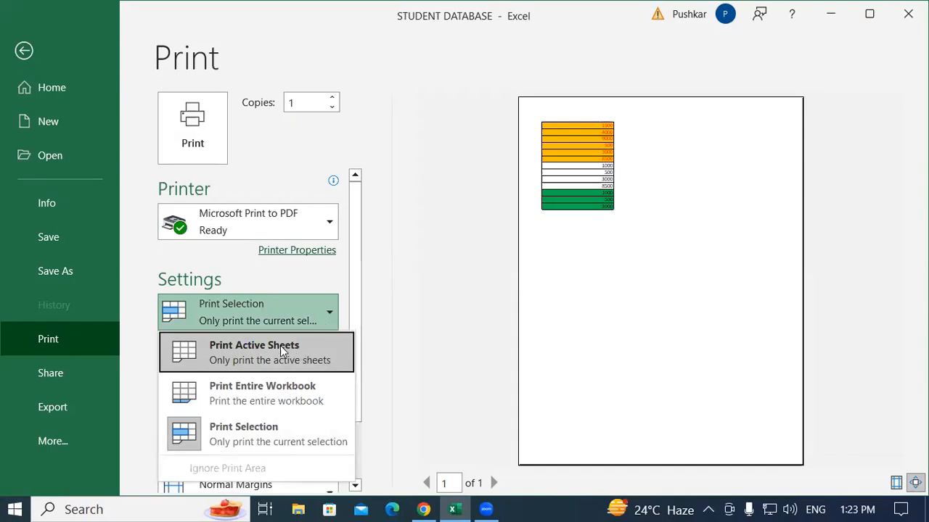
pyautogui.click(249, 347)
pyautogui.press('Escape')
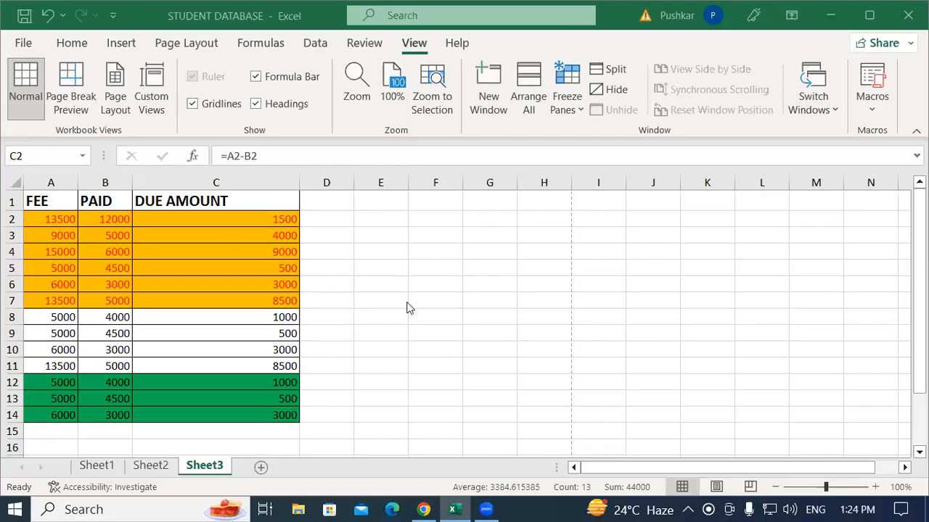
pyautogui.hotkey('ctrl', 'v')
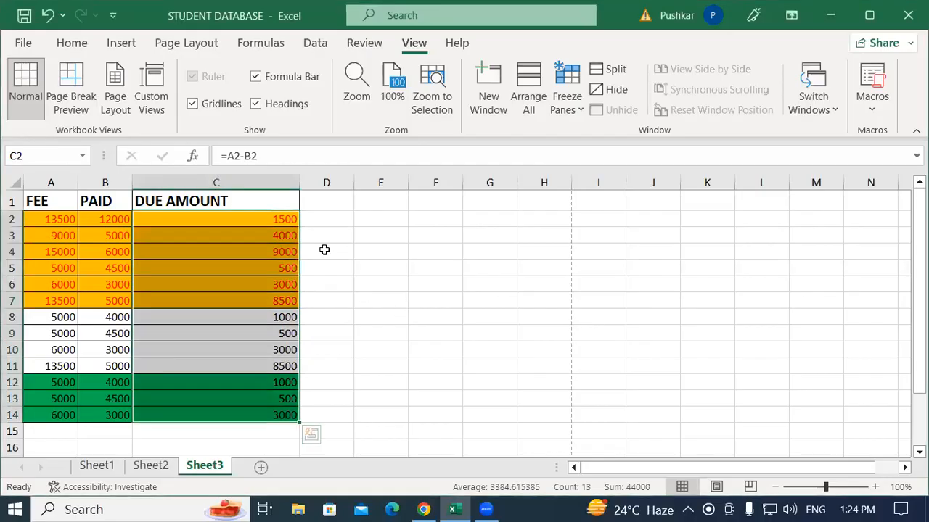
pyautogui.click(356, 218)
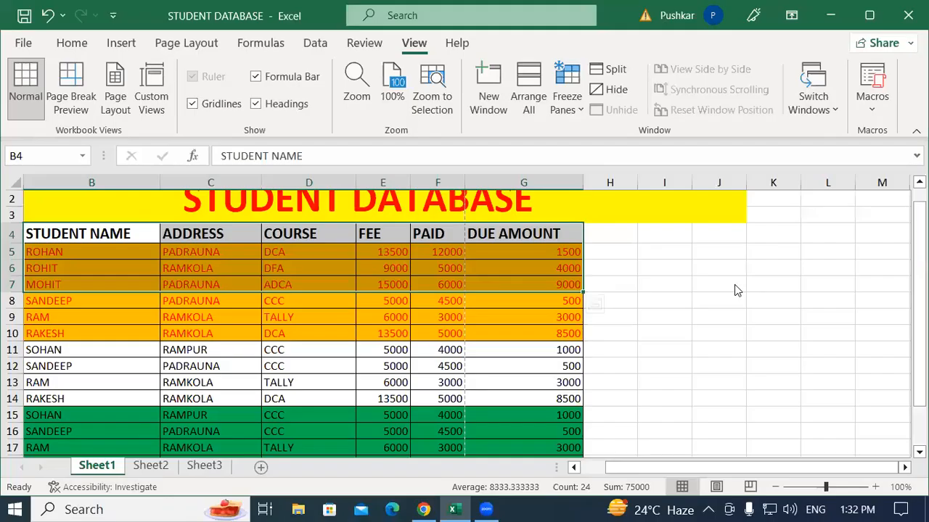
pyautogui.click(636, 254)
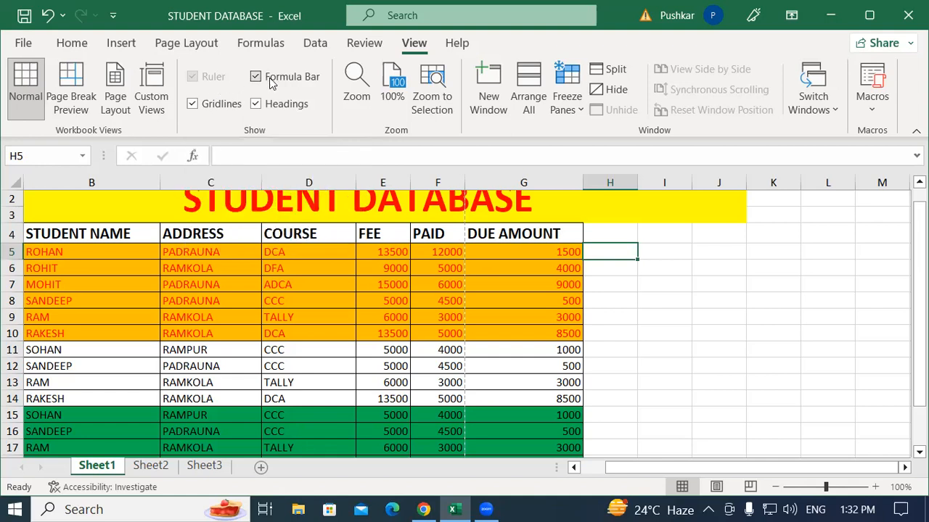
pyautogui.click(718, 283)
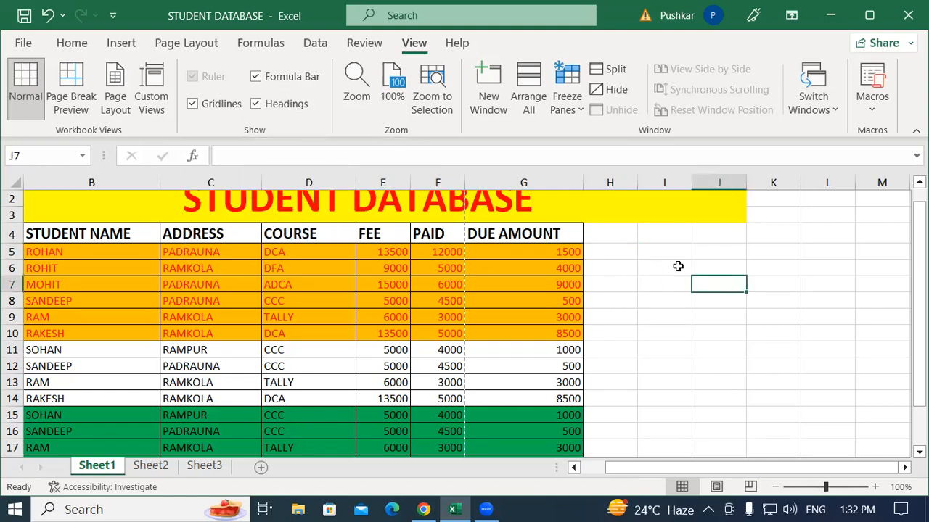
pyautogui.click(643, 301)
pyautogui.click(659, 264)
pyautogui.click(663, 317)
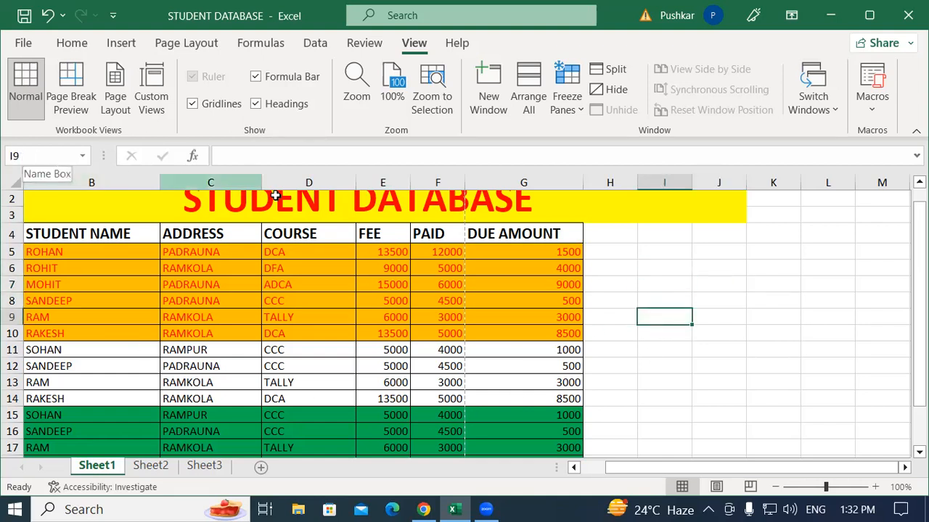
pyautogui.press('Up')
pyautogui.press('Down')
pyautogui.press('Down')
pyautogui.click(646, 366)
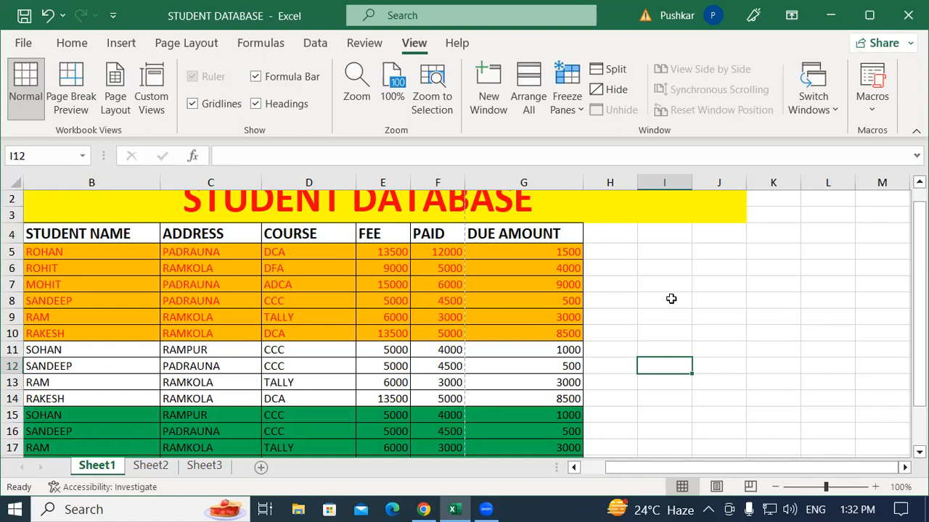
# Step: Hide the formula bar and the row and column headings on Sheet1, and show both again
pyautogui.click(254, 77)
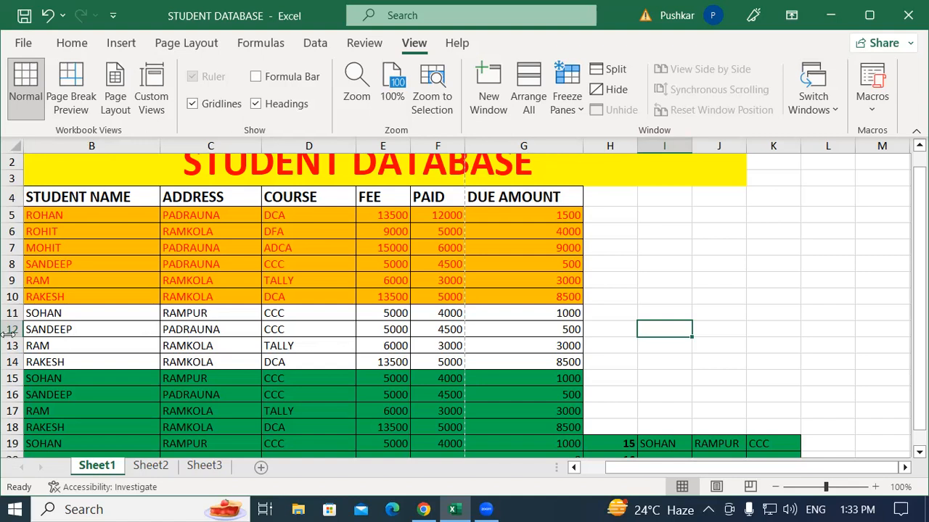
pyautogui.click(256, 104)
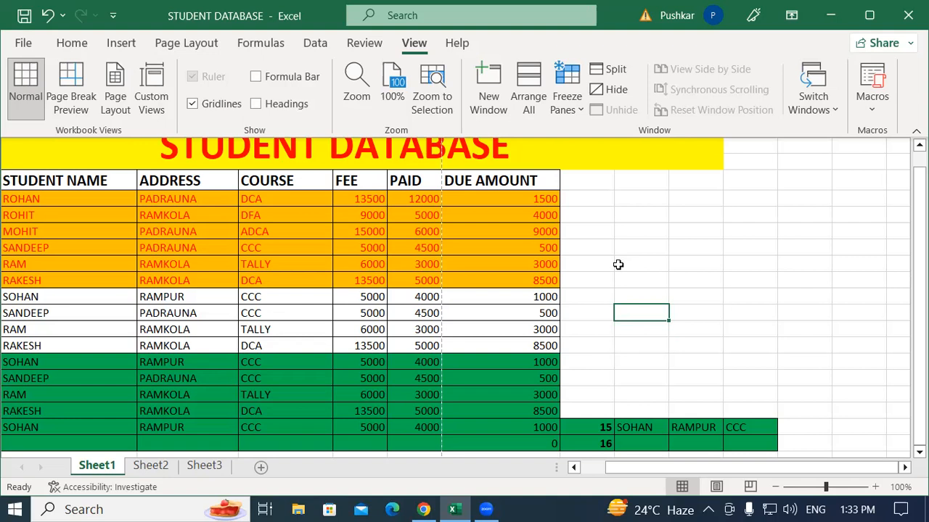
pyautogui.click(259, 81)
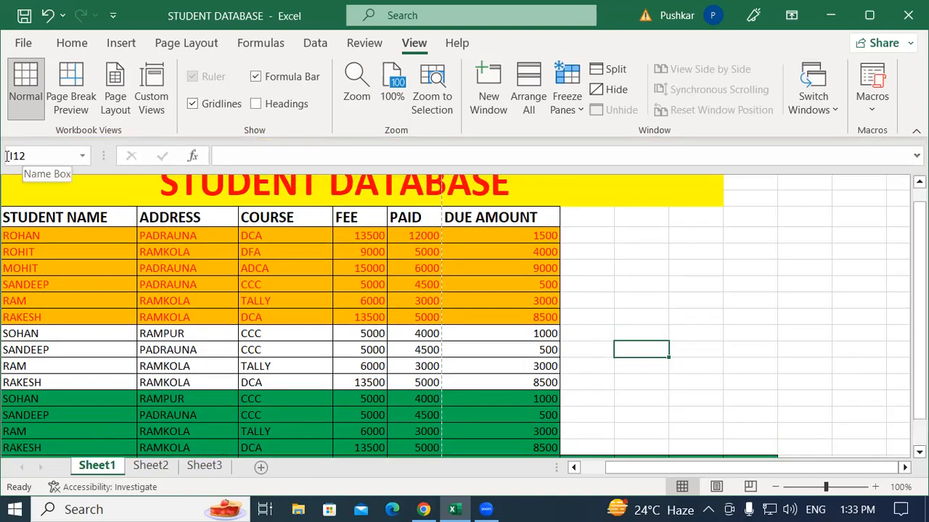
pyautogui.click(255, 104)
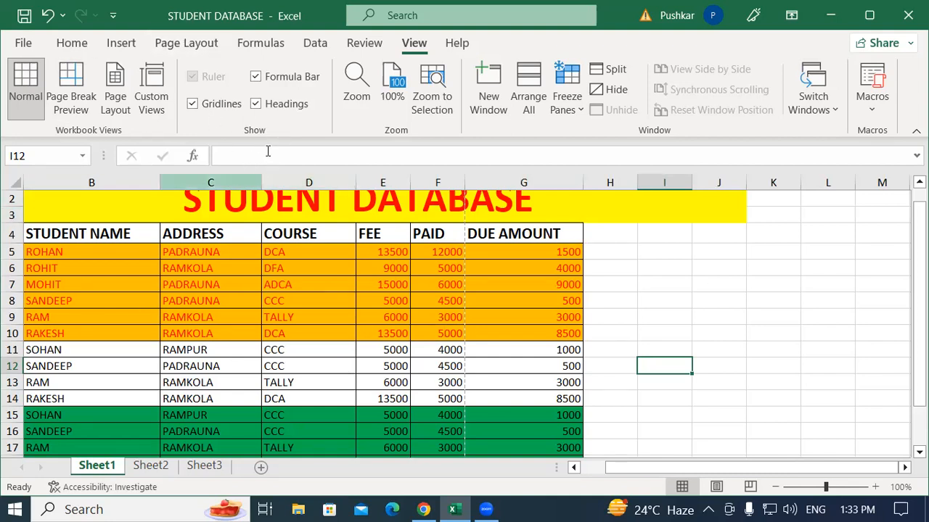
pyautogui.click(712, 280)
pyautogui.click(610, 254)
pyautogui.click(697, 267)
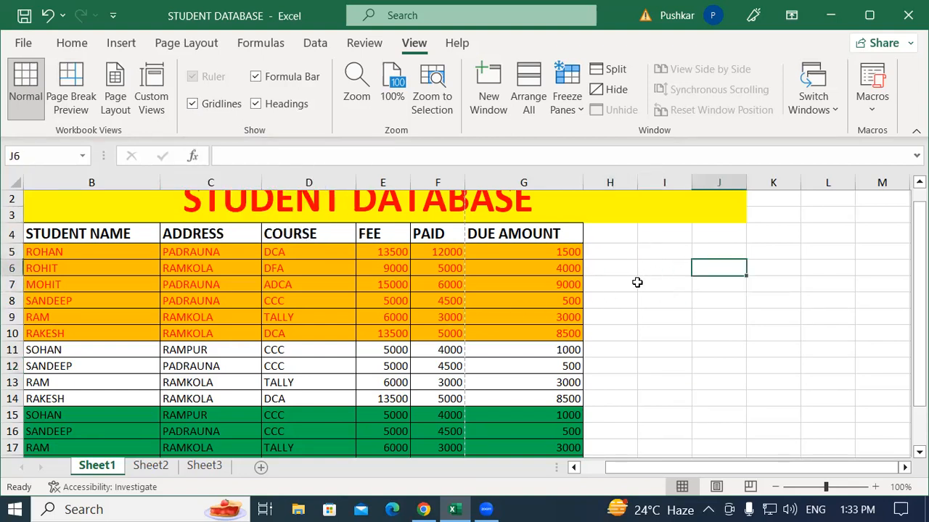
pyautogui.click(639, 283)
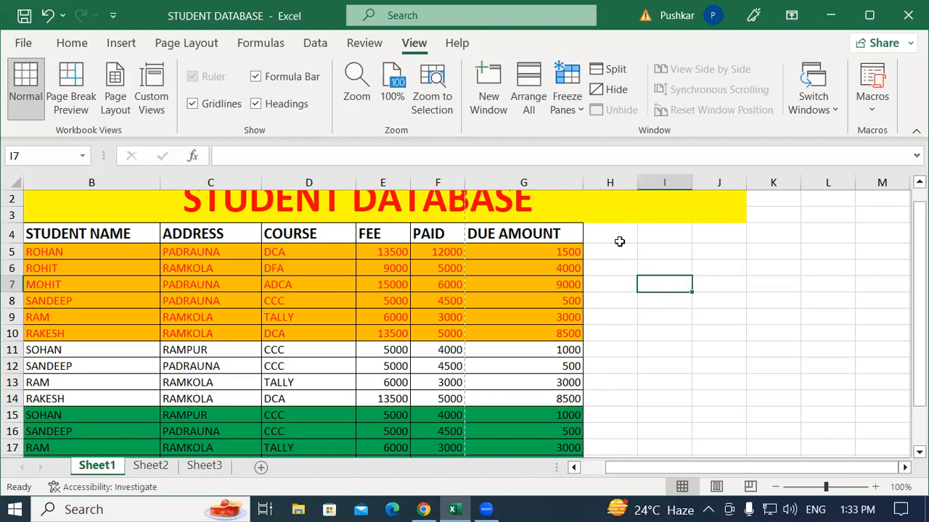
pyautogui.moveTo(70, 251); pyautogui.dragTo(73, 349)
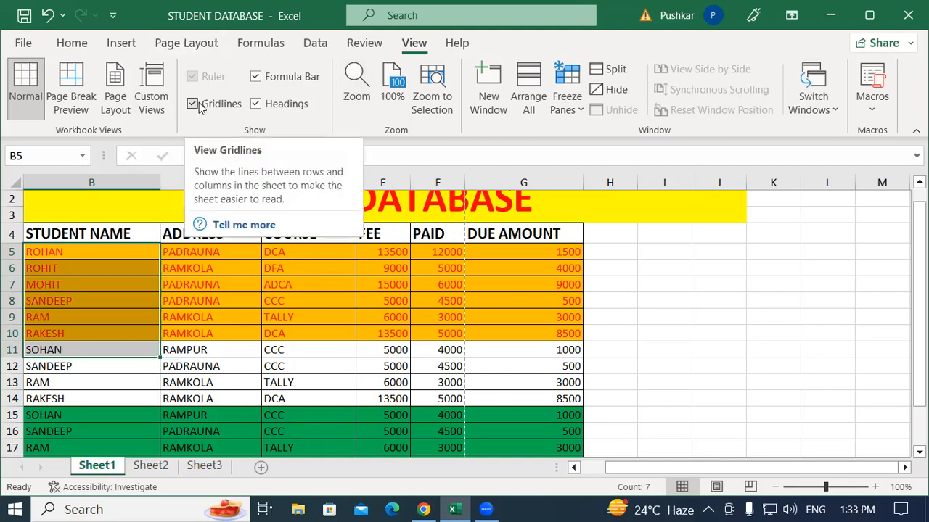
pyautogui.click(628, 254)
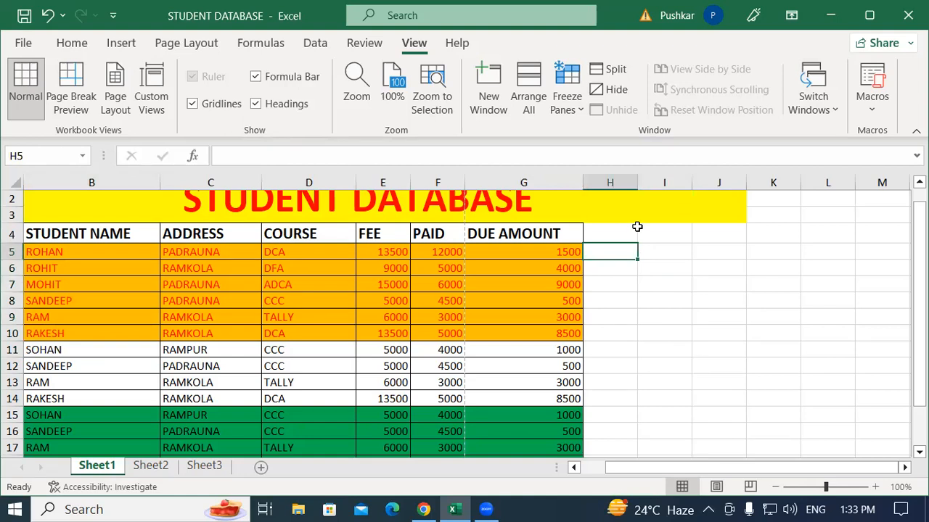
pyautogui.click(638, 230)
pyautogui.moveTo(639, 181); pyautogui.dragTo(639, 180)
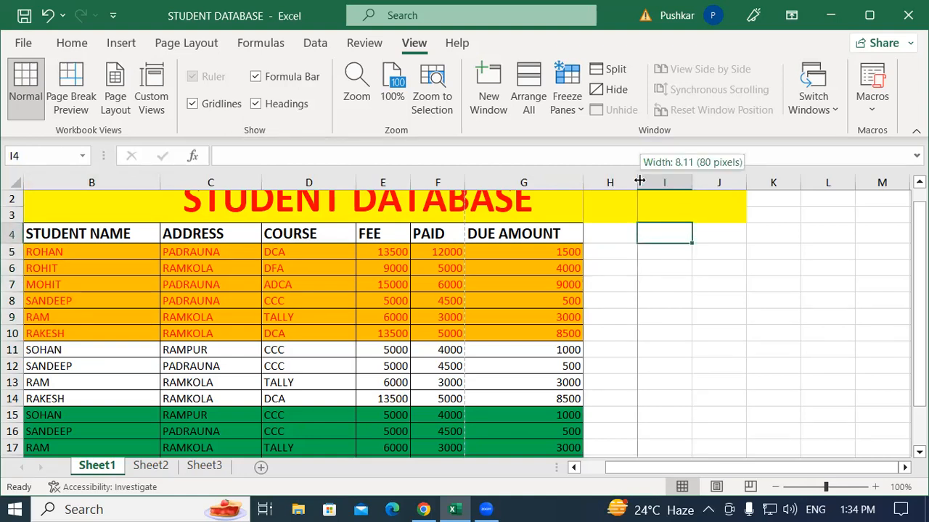
pyautogui.moveTo(639, 181); pyautogui.dragTo(639, 181)
pyautogui.click(628, 363)
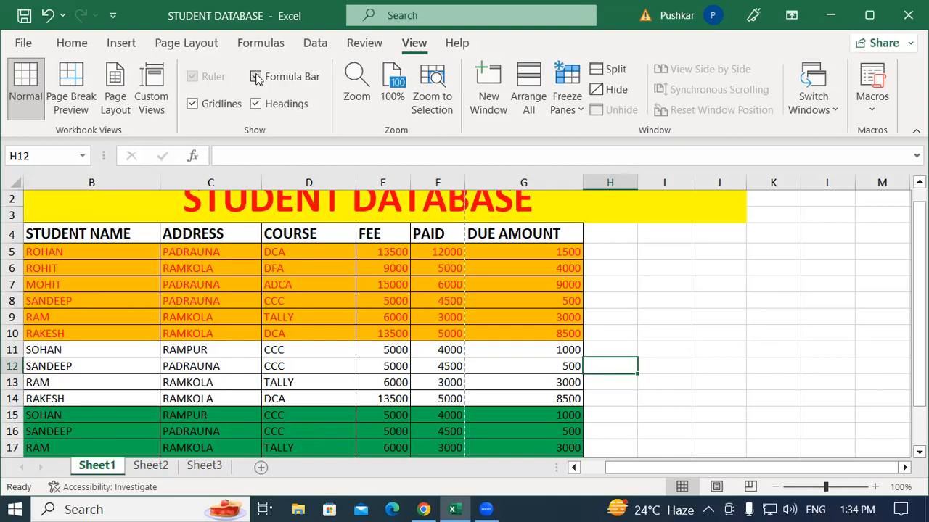
pyautogui.click(730, 304)
pyautogui.click(604, 304)
pyautogui.click(609, 245)
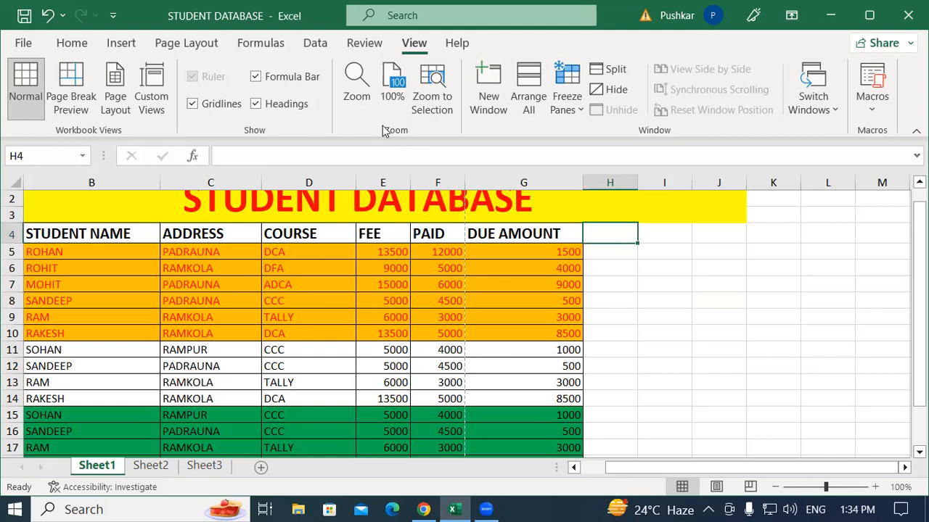
# Step: Zoom Sheet1 to the selected cell J7 and reset the zoom to 100%
pyautogui.click(695, 282)
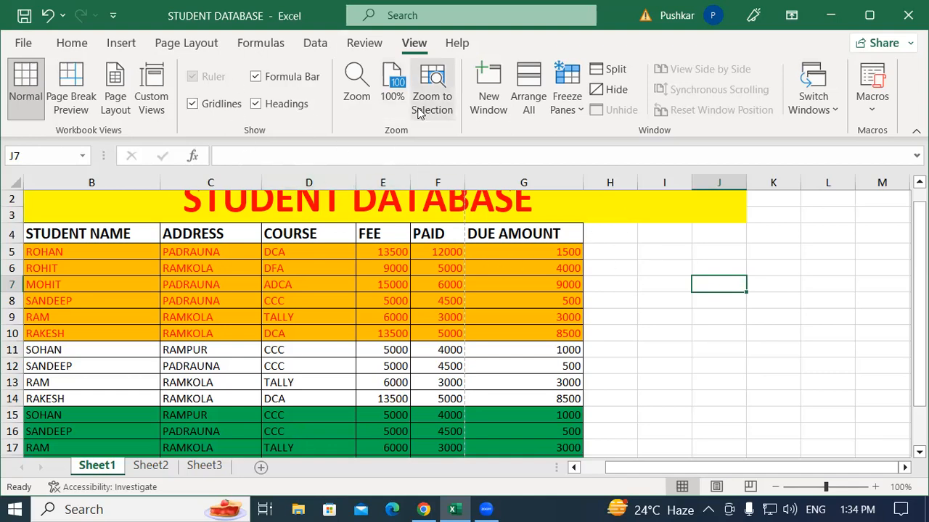
pyautogui.click(428, 85)
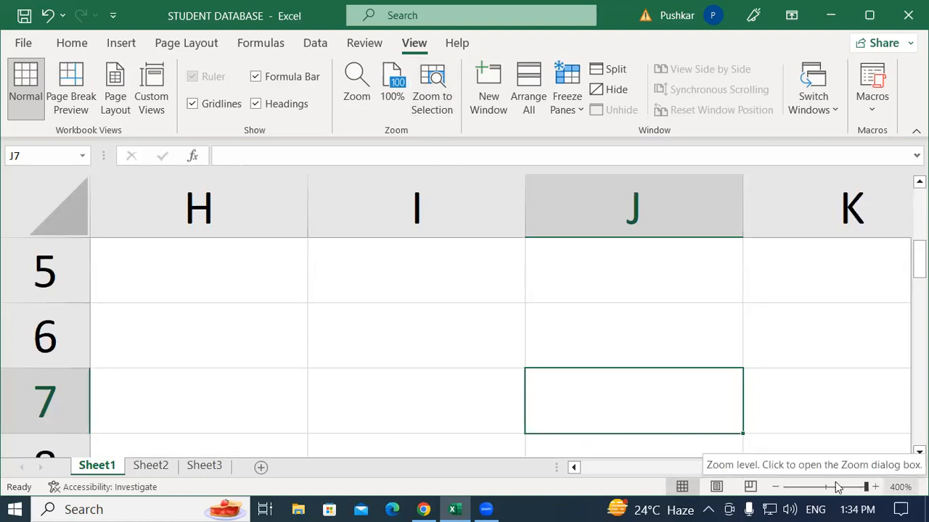
pyautogui.click(391, 87)
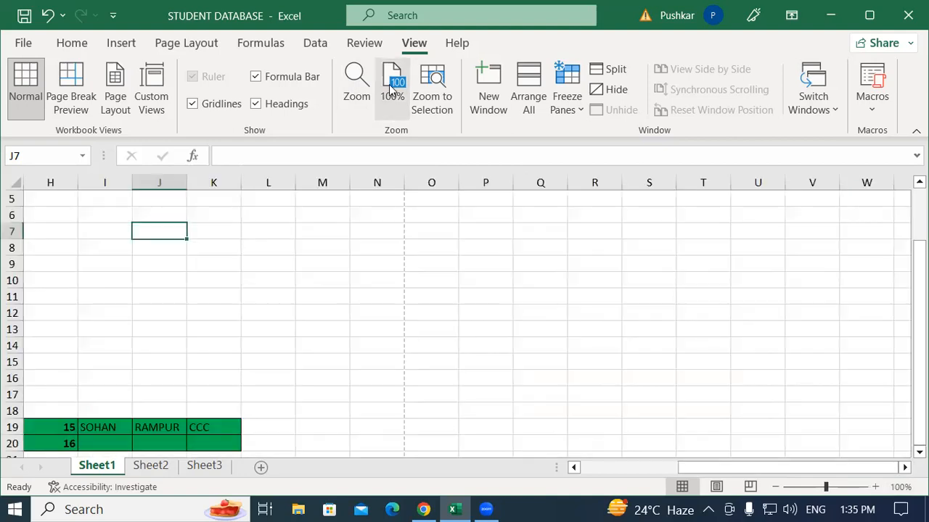
pyautogui.moveTo(690, 475); pyautogui.dragTo(671, 477)
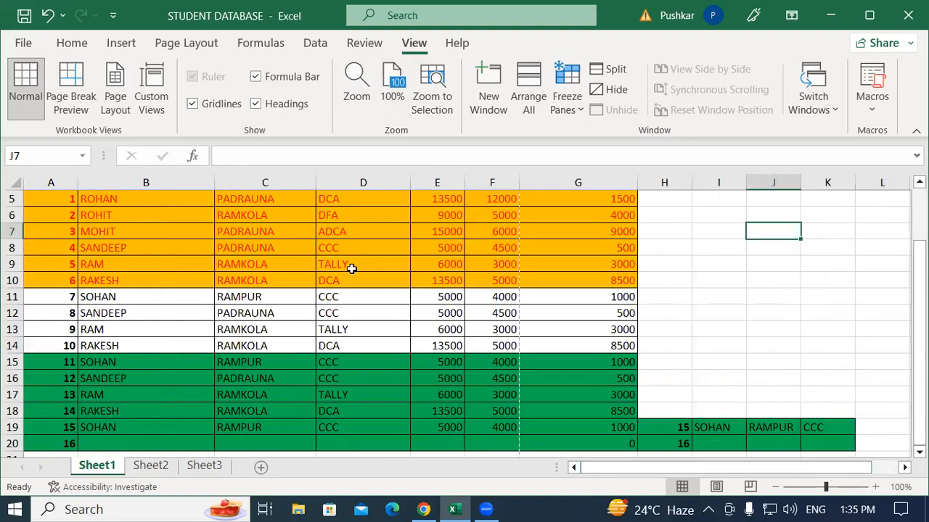
pyautogui.scroll(2, 439, 248)
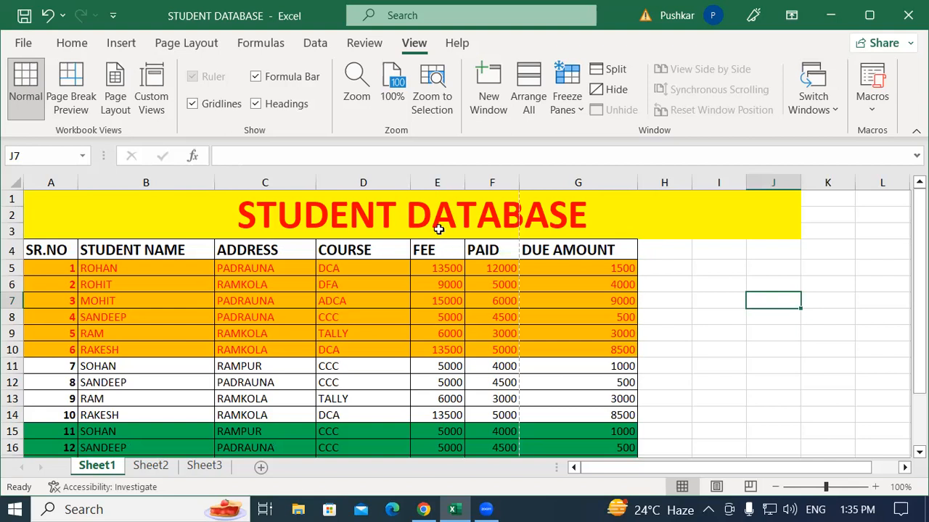
# Step: Set the magnification of Sheet1 to Fit selection for cell J7 in the Zoom dialog
pyautogui.click(351, 82)
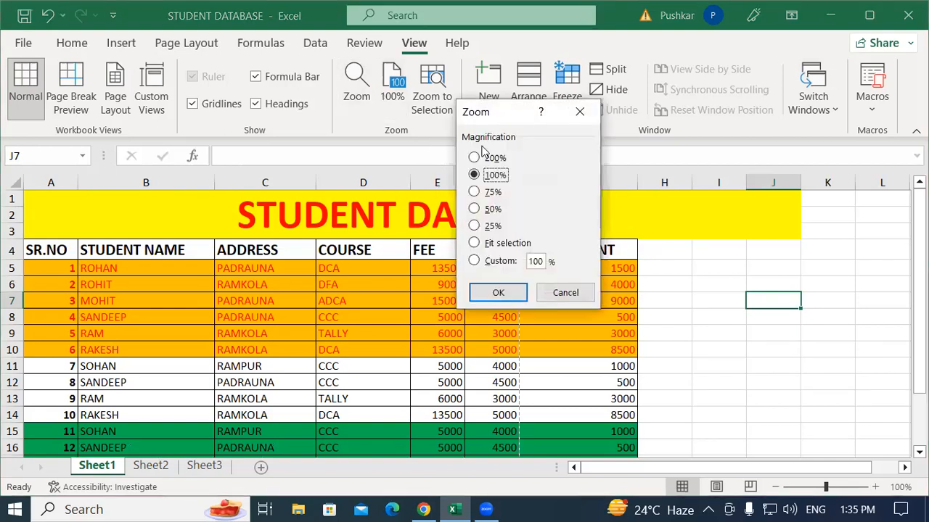
pyautogui.moveTo(479, 116); pyautogui.dragTo(341, 74)
pyautogui.click(335, 202)
pyautogui.click(360, 253)
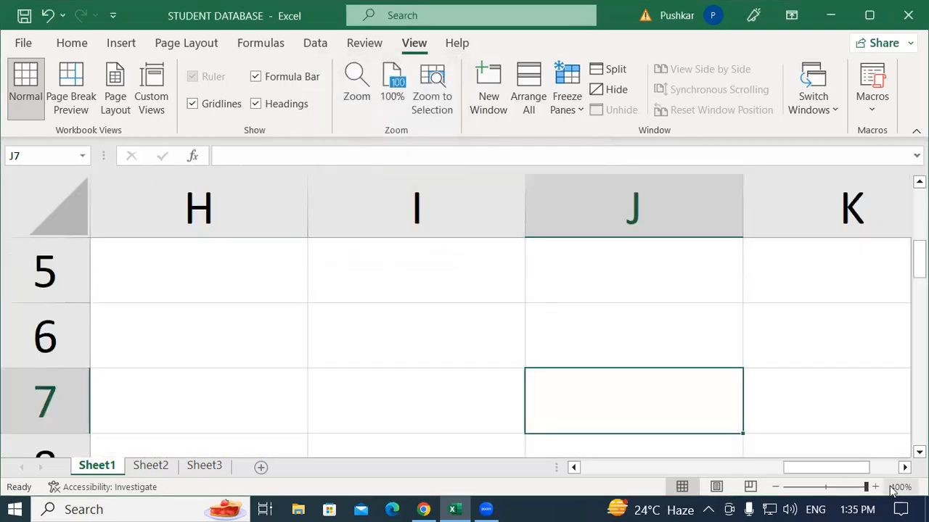
# Step: Set the magnification of Sheet1 to 25% and reset it to 100%
pyautogui.click(345, 87)
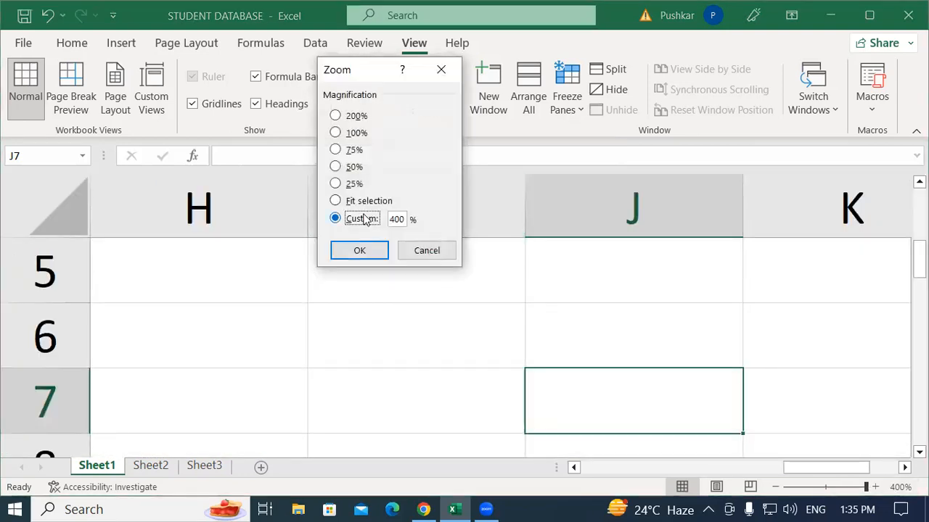
pyautogui.click(335, 183)
pyautogui.click(361, 251)
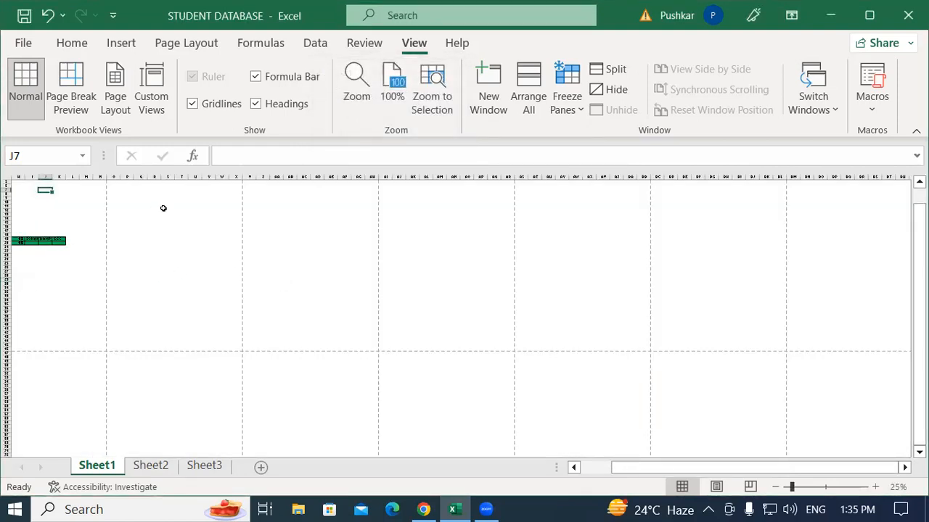
pyautogui.click(392, 88)
pyautogui.hscroll(-3, 684, 471)
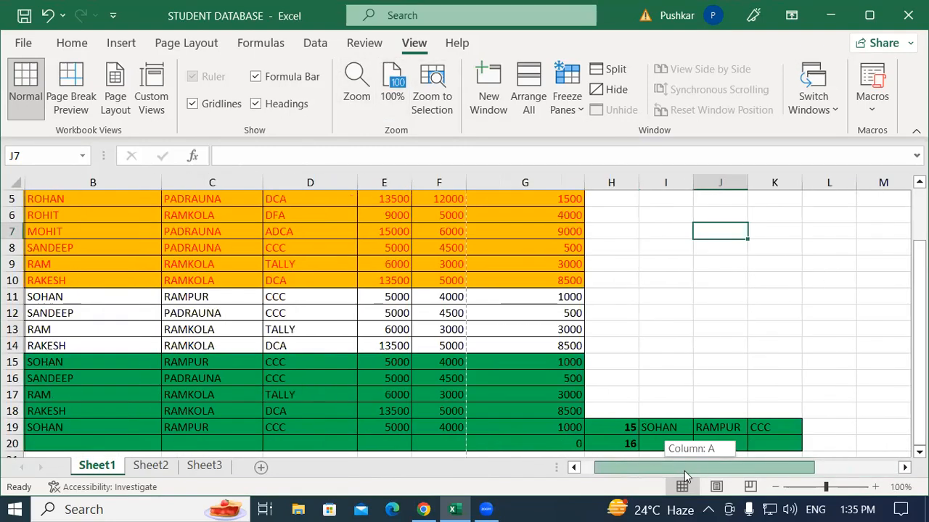
pyautogui.scroll(1, 408, 265)
pyautogui.scroll(1, 409, 264)
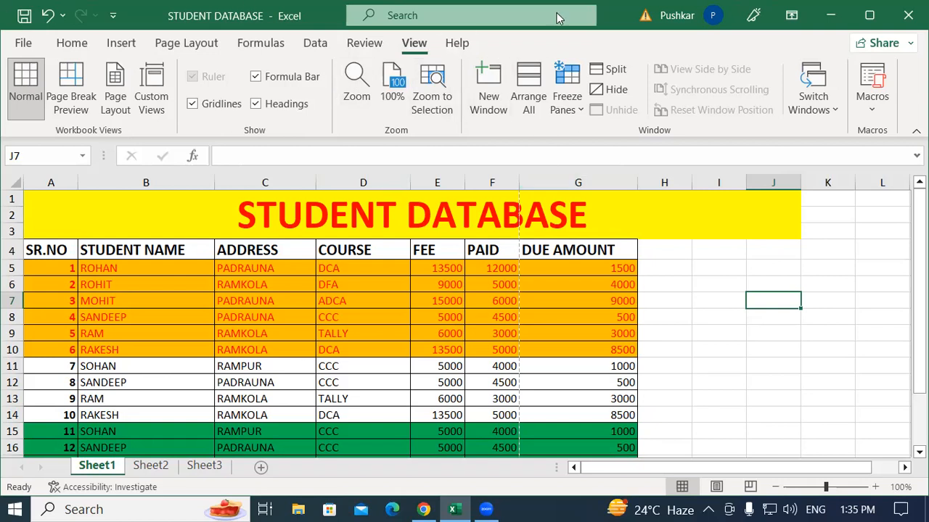
pyautogui.click(695, 280)
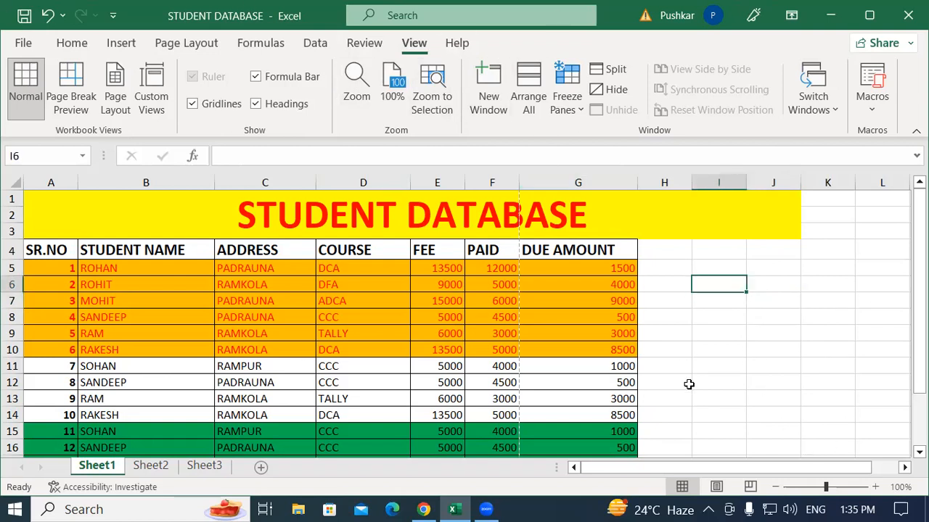
pyautogui.click(688, 384)
pyautogui.click(671, 279)
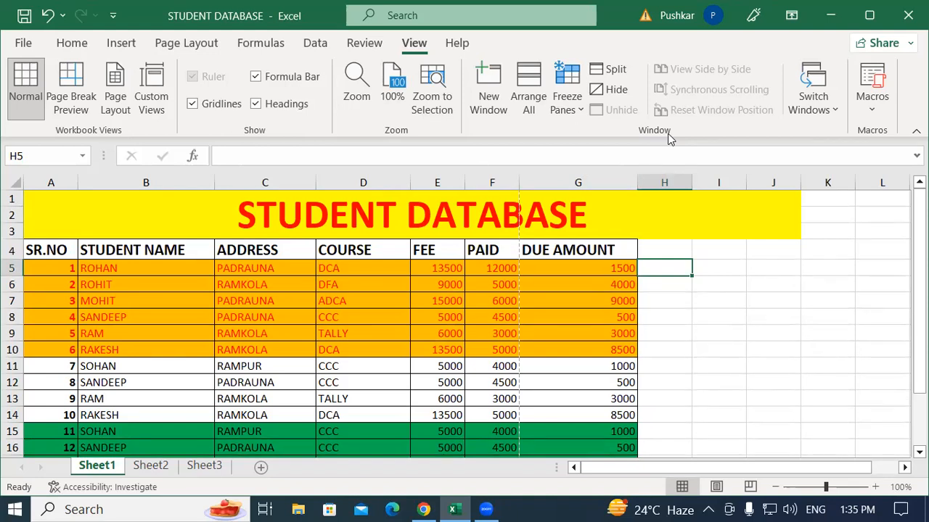
pyautogui.click(660, 386)
pyautogui.click(664, 268)
pyautogui.click(668, 381)
pyautogui.click(656, 270)
pyautogui.click(660, 370)
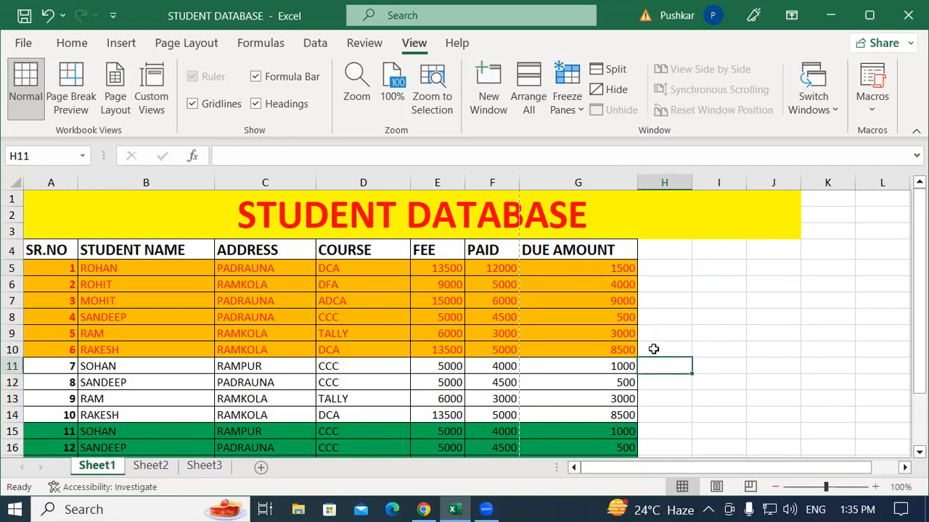
pyautogui.click(662, 314)
pyautogui.click(665, 268)
pyautogui.click(666, 335)
pyautogui.click(660, 268)
pyautogui.click(664, 330)
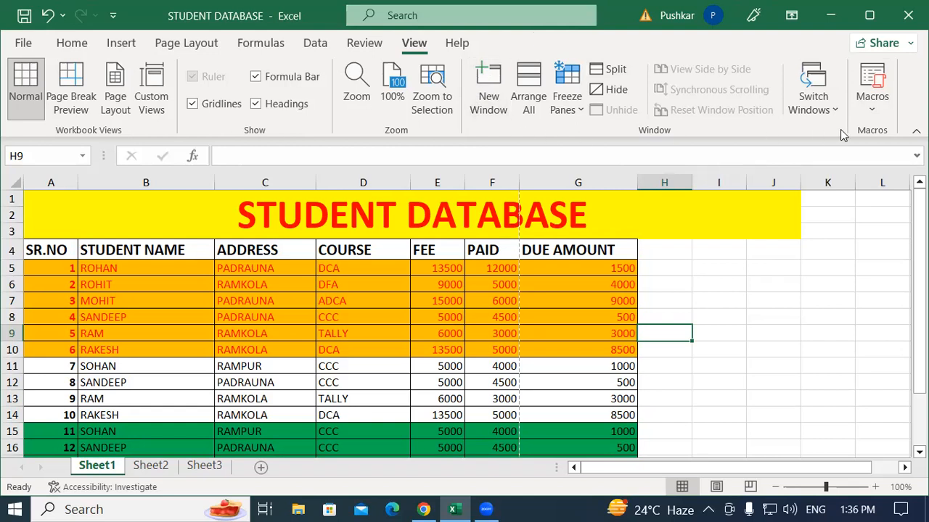
# Step: Launch Word with a blank document, show its View commands and dismiss the genuine Office notice
pyautogui.press('super+r')
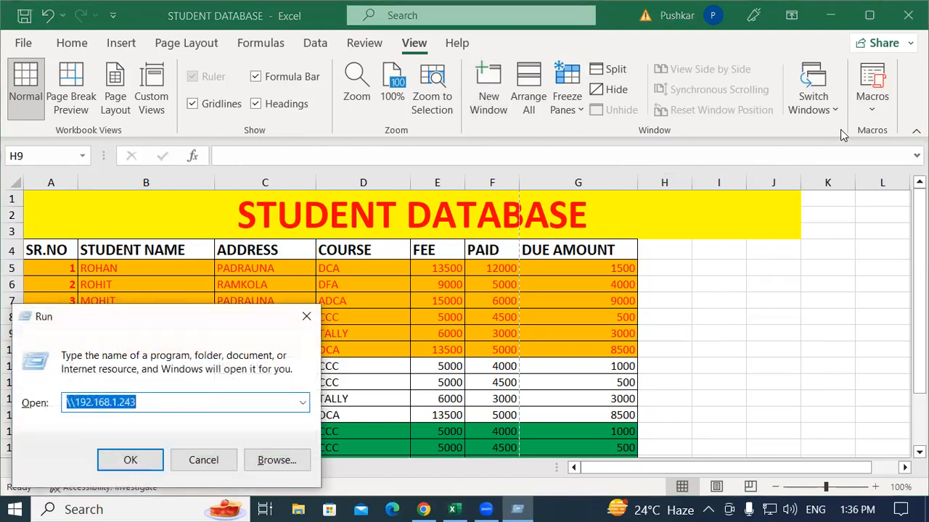
pyautogui.write('WIN')
pyautogui.press('Down')
pyautogui.press('Return')
pyautogui.press('Return')
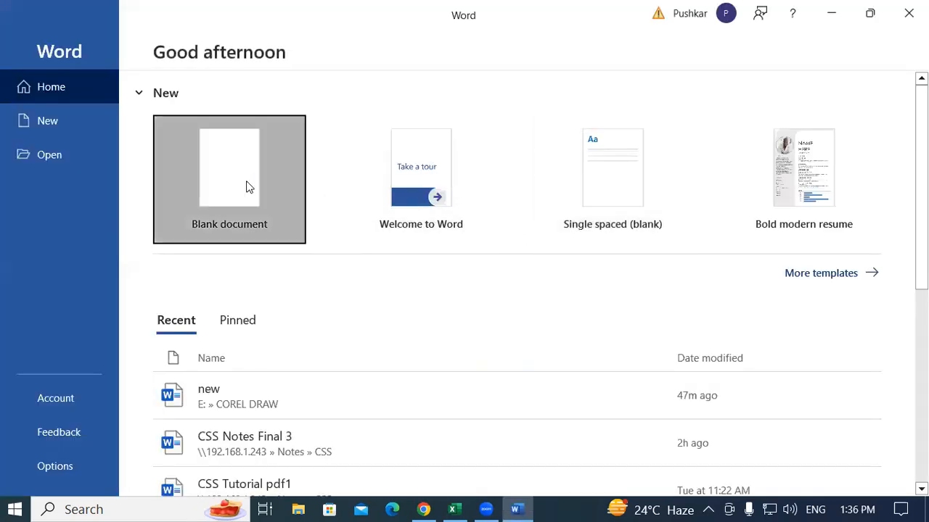
pyautogui.click(249, 186)
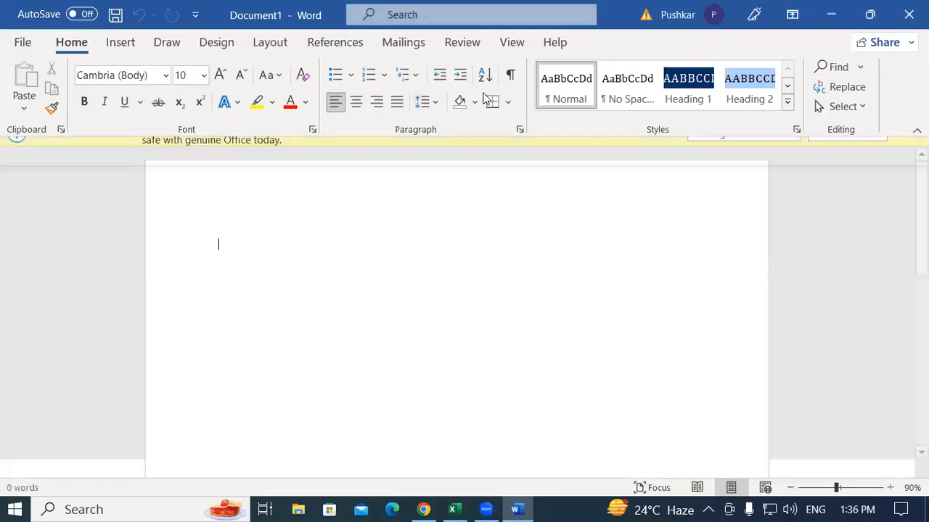
pyautogui.click(512, 42)
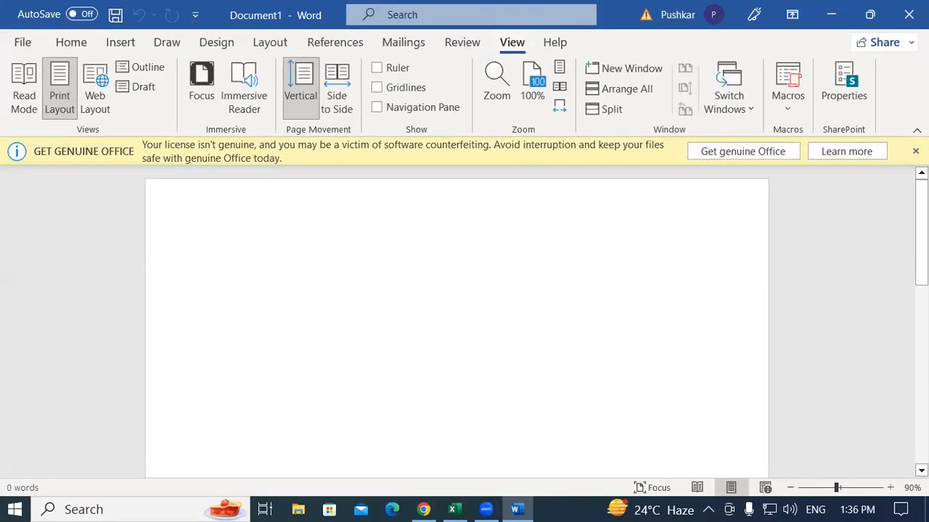
pyautogui.click(915, 151)
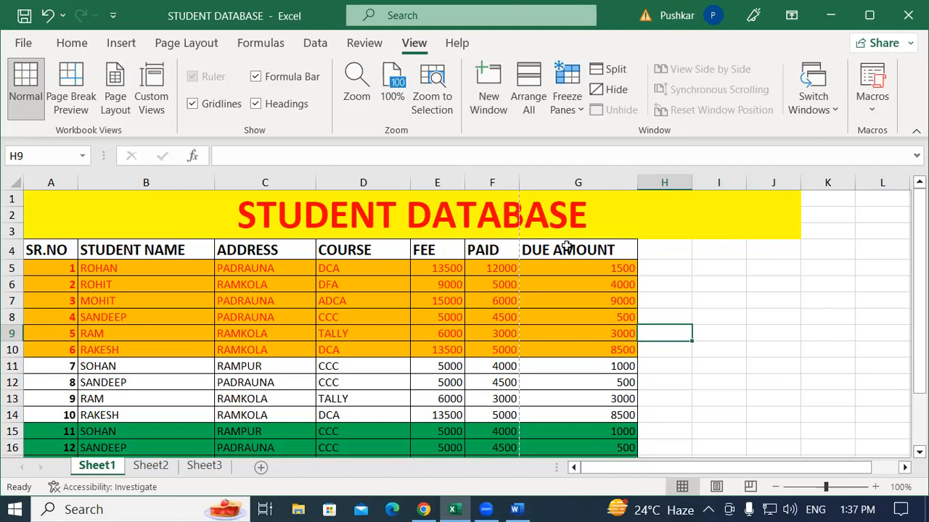
pyautogui.click(694, 280)
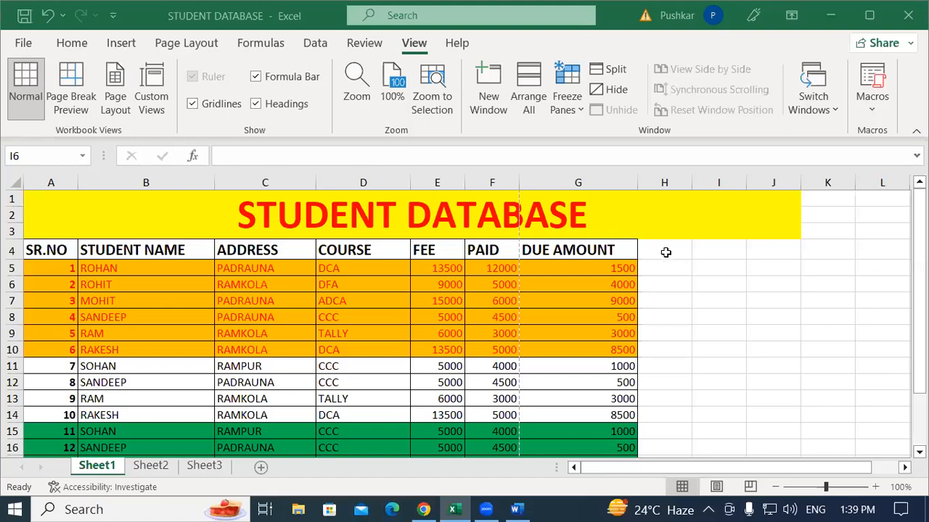
pyautogui.click(665, 252)
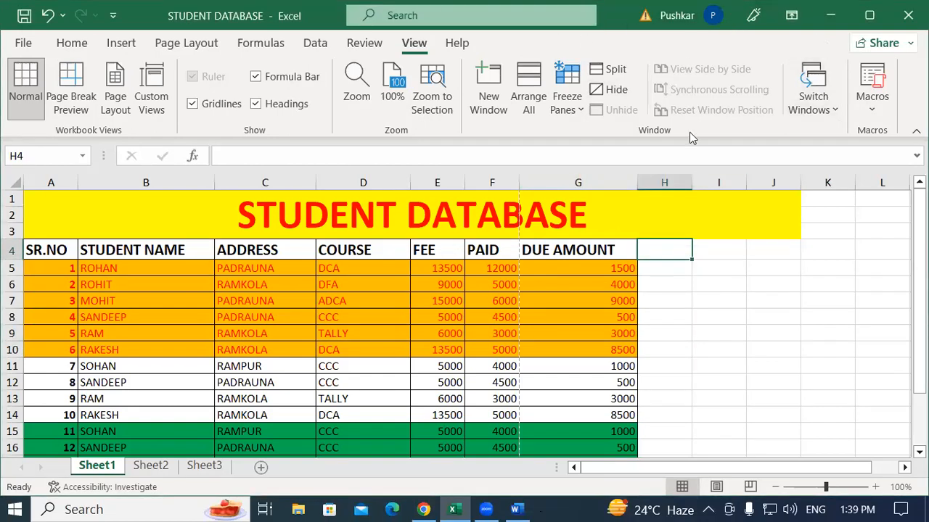
pyautogui.click(734, 335)
pyautogui.click(669, 259)
pyautogui.click(673, 356)
pyautogui.click(669, 248)
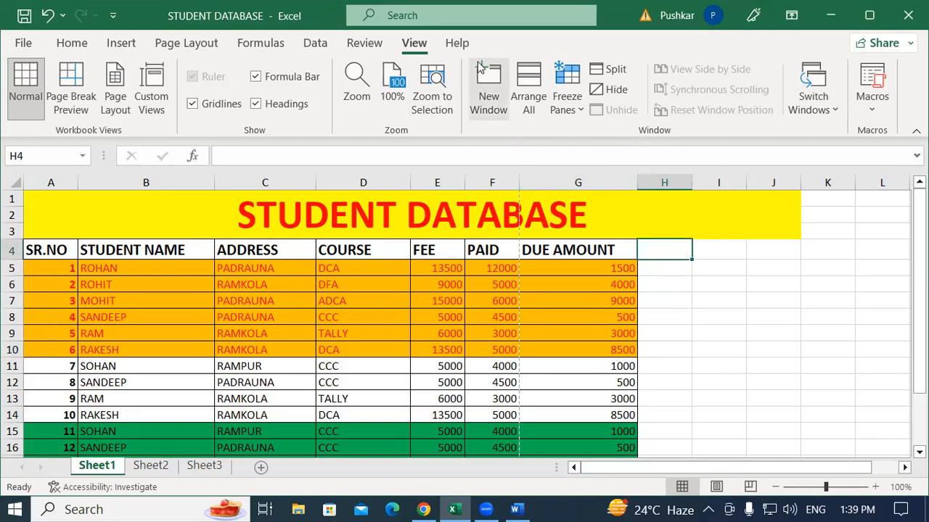
pyautogui.click(767, 268)
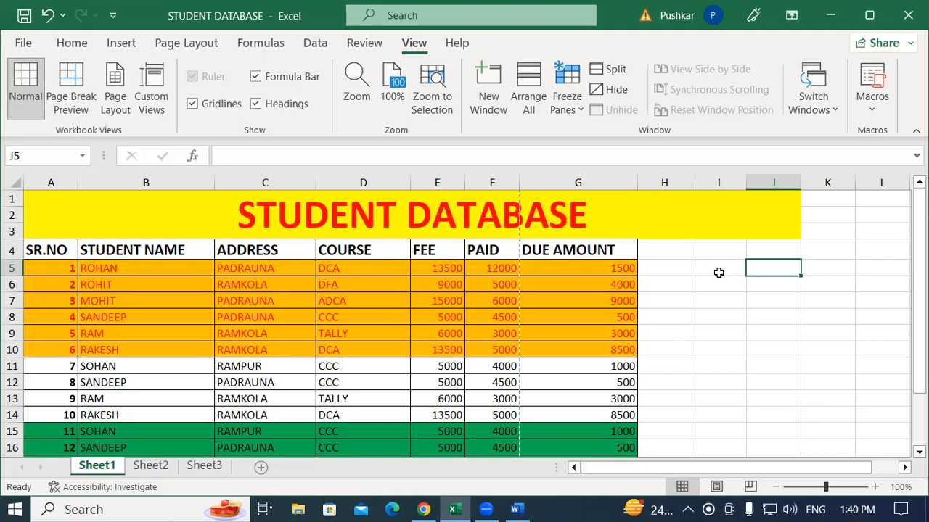
# Step: Open a second window of the STUDENT DATABASE workbook, maximize it, and open a third window from it
pyautogui.click(476, 78)
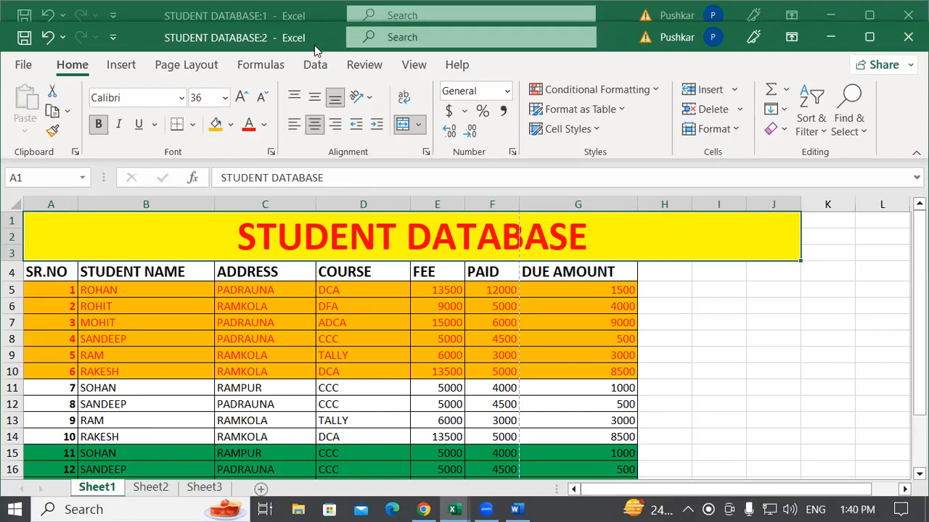
pyautogui.moveTo(315, 45); pyautogui.dragTo(355, 247)
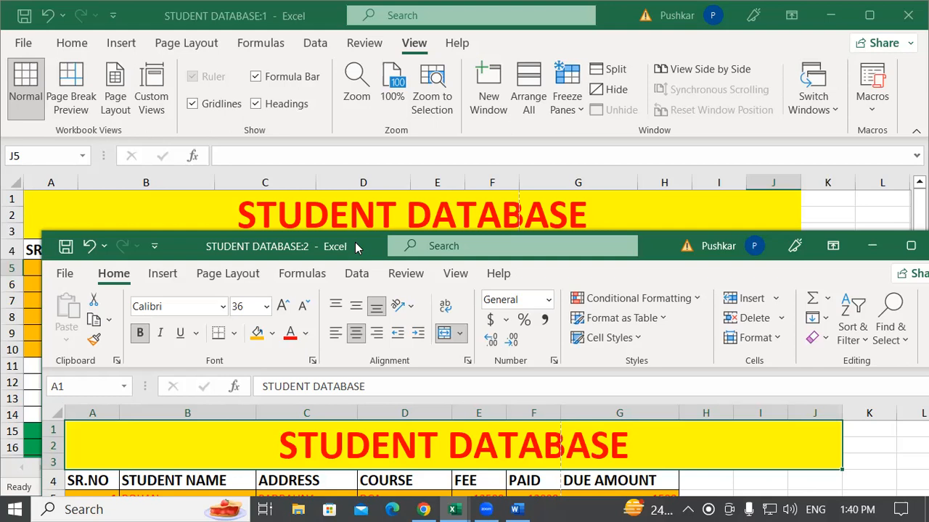
pyautogui.click(910, 246)
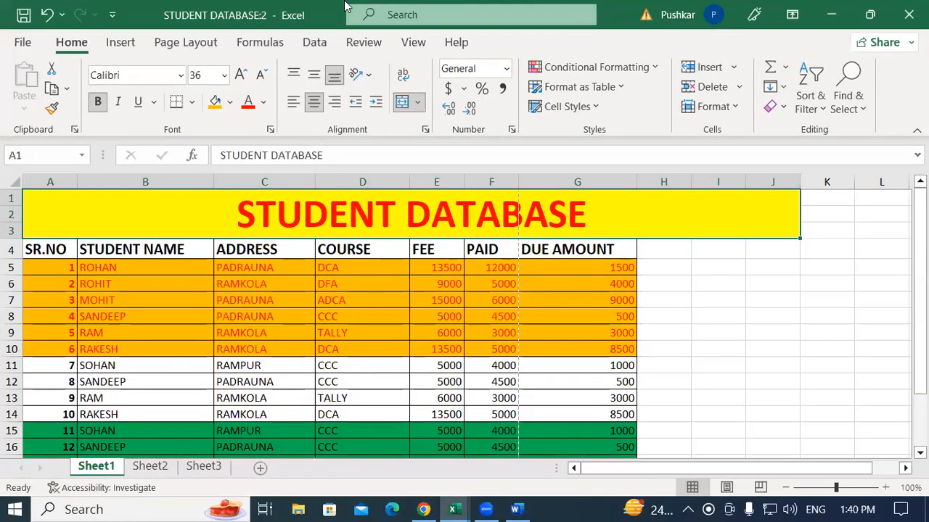
pyautogui.click(414, 44)
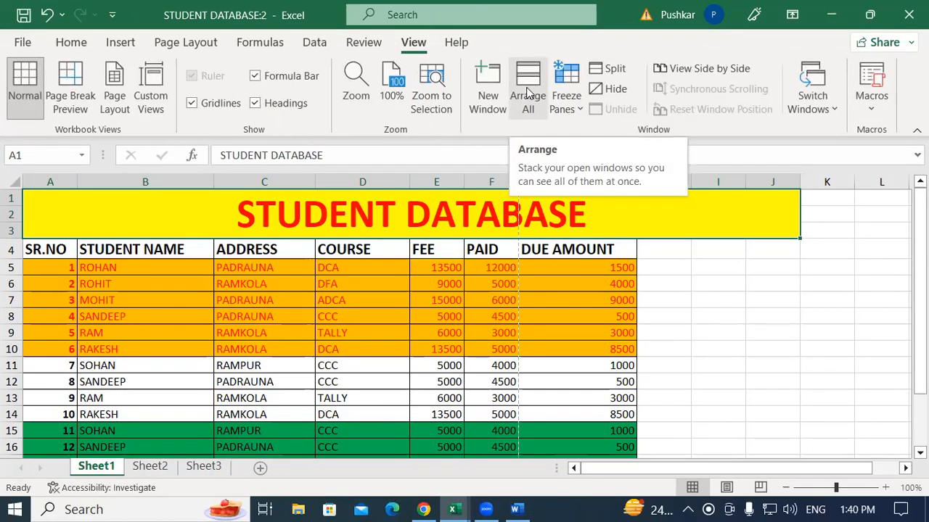
pyautogui.click(487, 88)
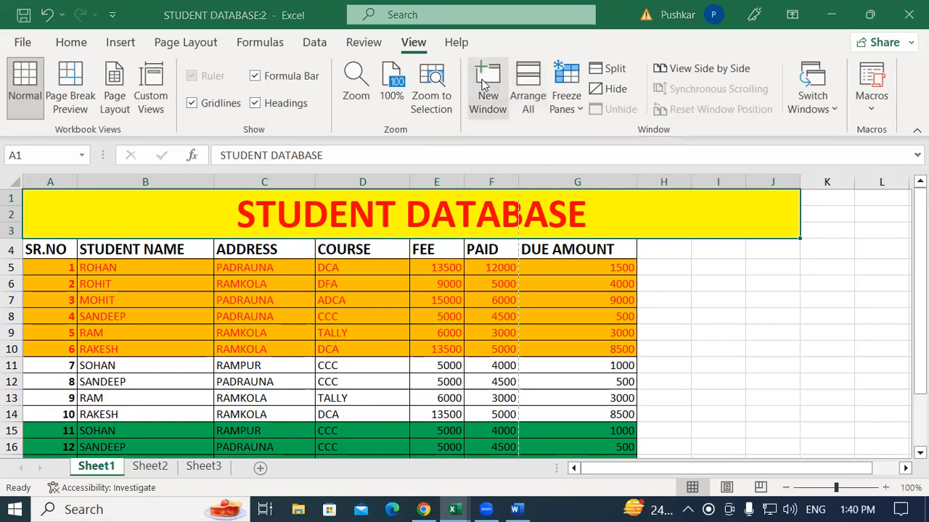
# Step: Arrange the three workbook windows as Tiled, activate the other two windows, and maximize STUDENT DATABASE:3
pyautogui.click(412, 44)
pyautogui.click(528, 81)
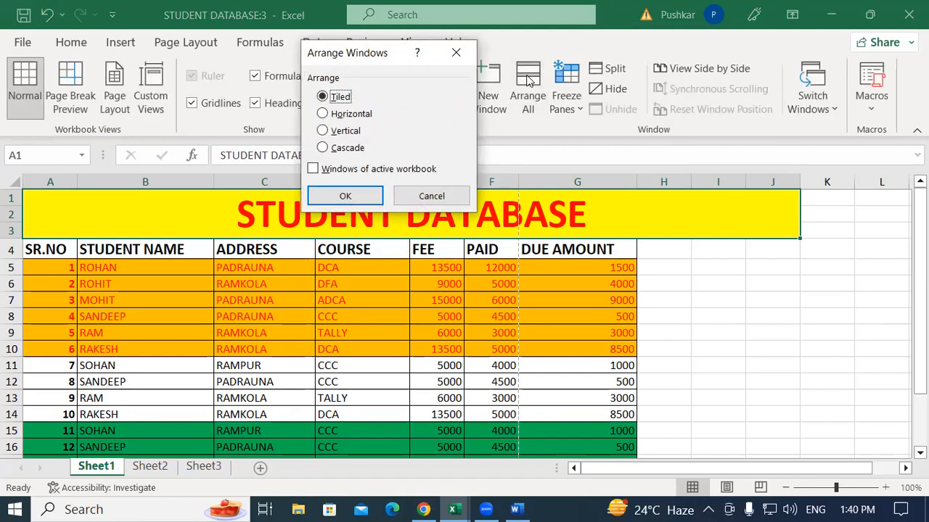
pyautogui.moveTo(349, 58); pyautogui.dragTo(520, 98)
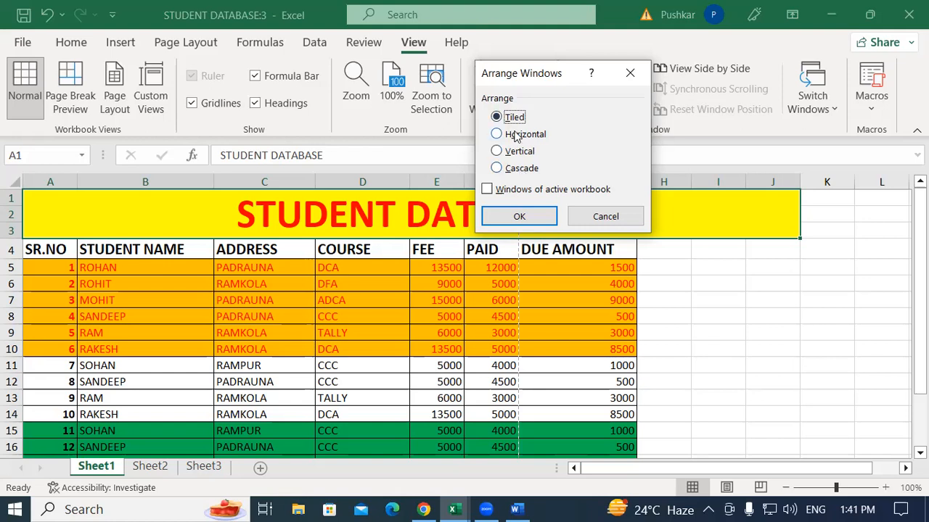
pyautogui.click(517, 215)
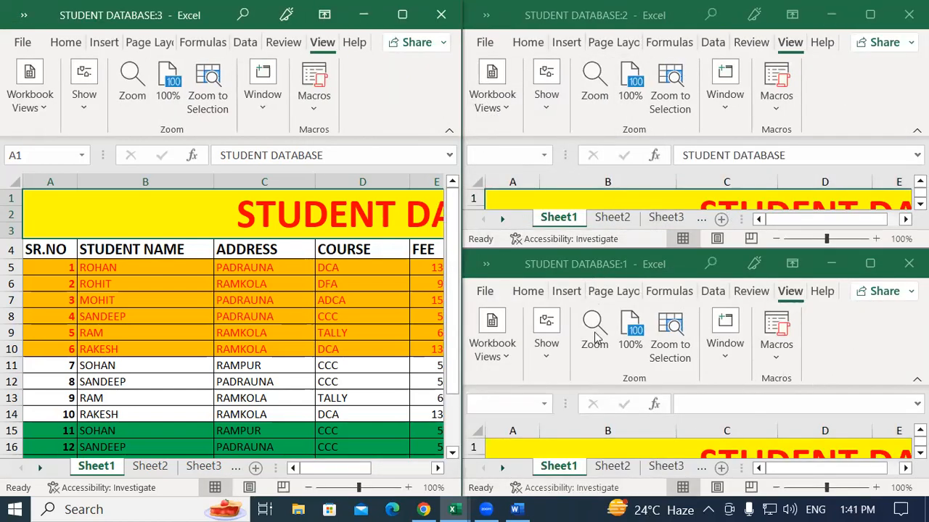
pyautogui.click(758, 171)
pyautogui.click(699, 401)
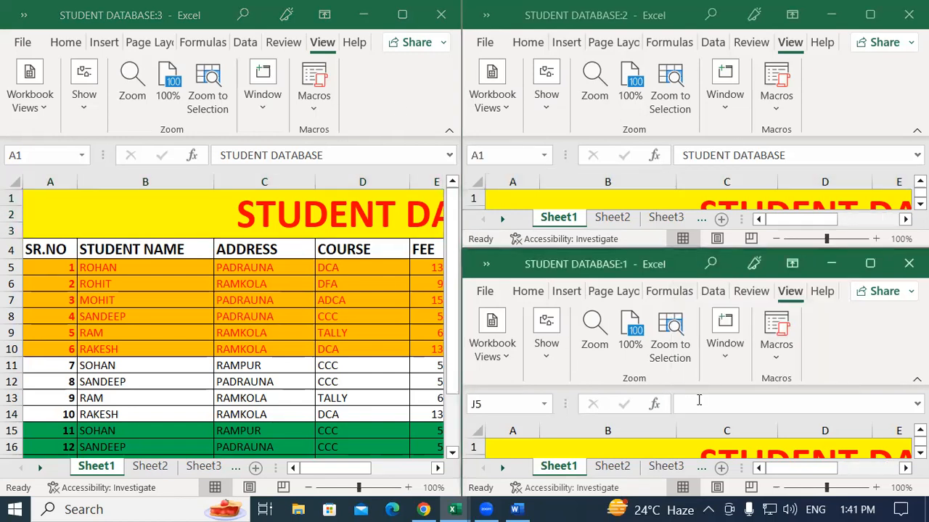
pyautogui.click(401, 14)
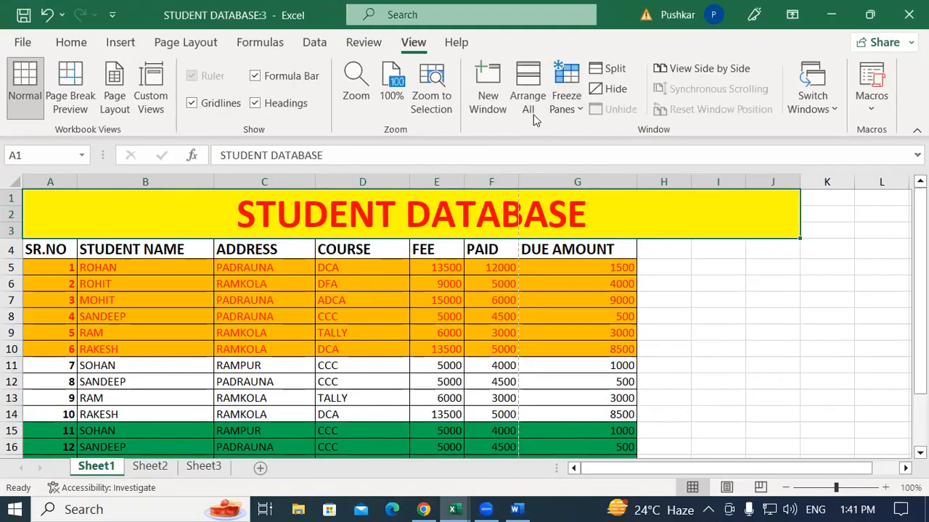
# Step: Arrange the workbook windows as Horizontal, activate the middle and lowest ones, and maximize STUDENT DATABASE:2
pyautogui.click(528, 98)
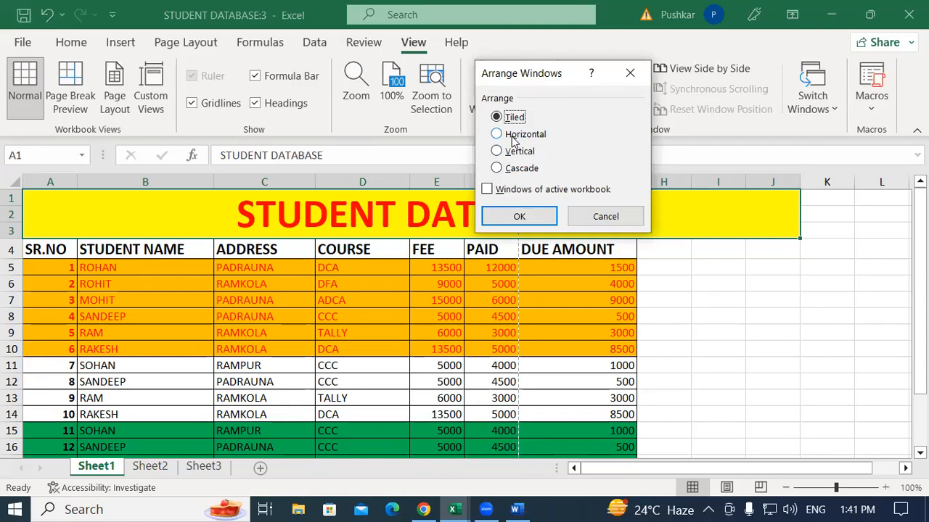
pyautogui.click(513, 136)
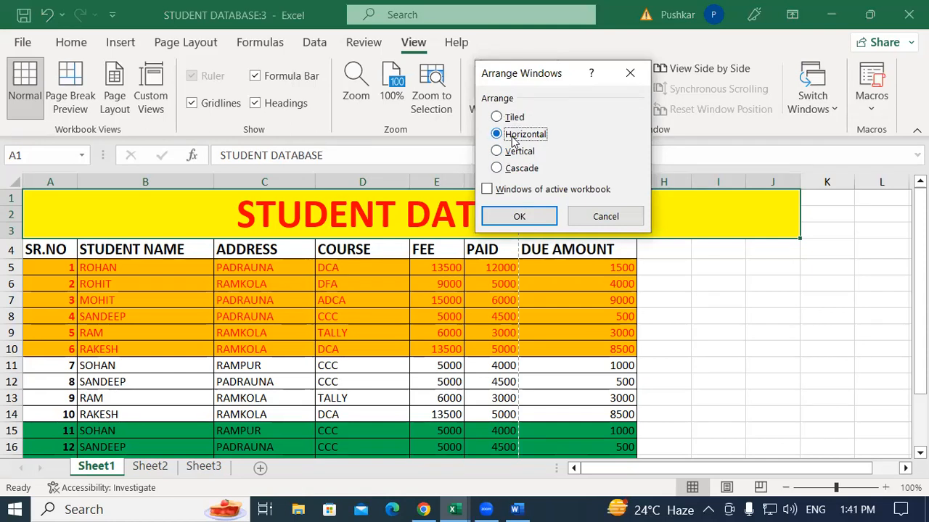
pyautogui.click(533, 219)
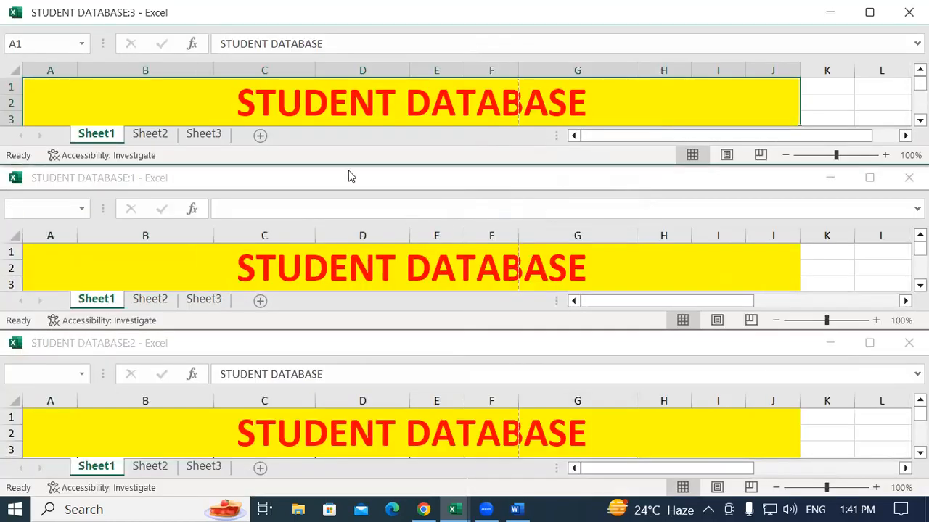
pyautogui.click(381, 284)
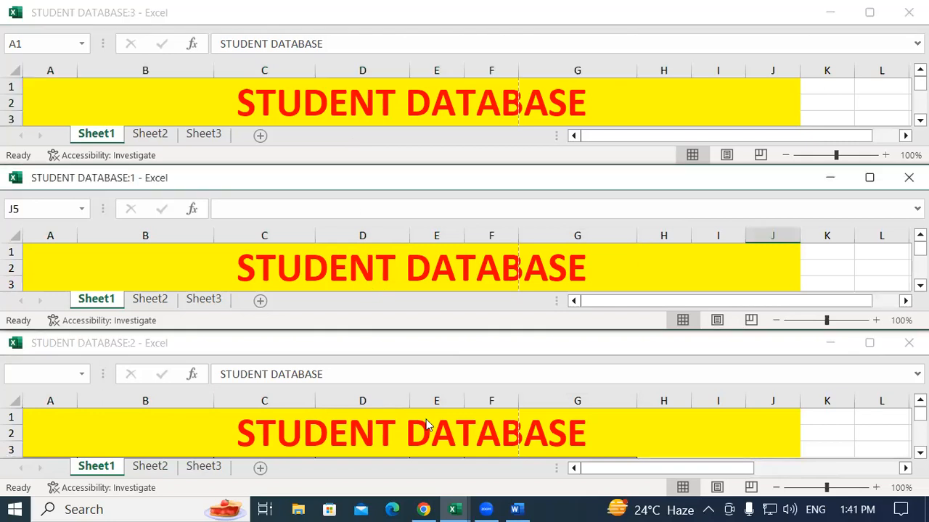
pyautogui.click(462, 428)
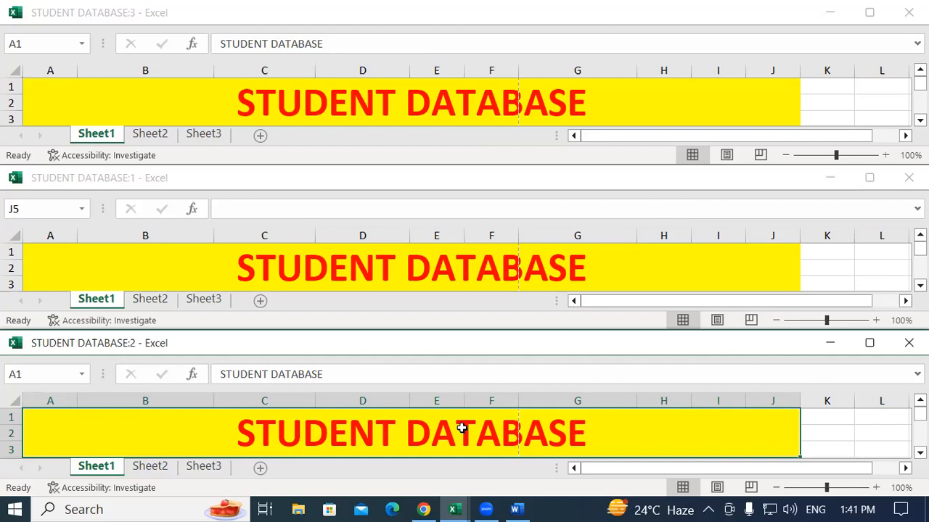
pyautogui.click(869, 342)
# Step: Arrange the workbook windows as Vertical, try scrolling in each one, and maximize STUDENT DATABASE:2
pyautogui.click(529, 102)
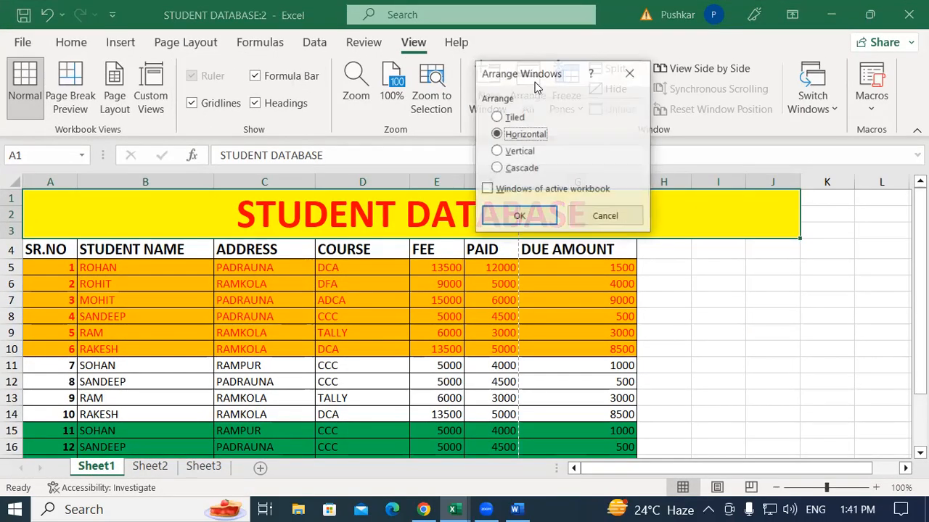
pyautogui.click(496, 151)
pyautogui.click(502, 215)
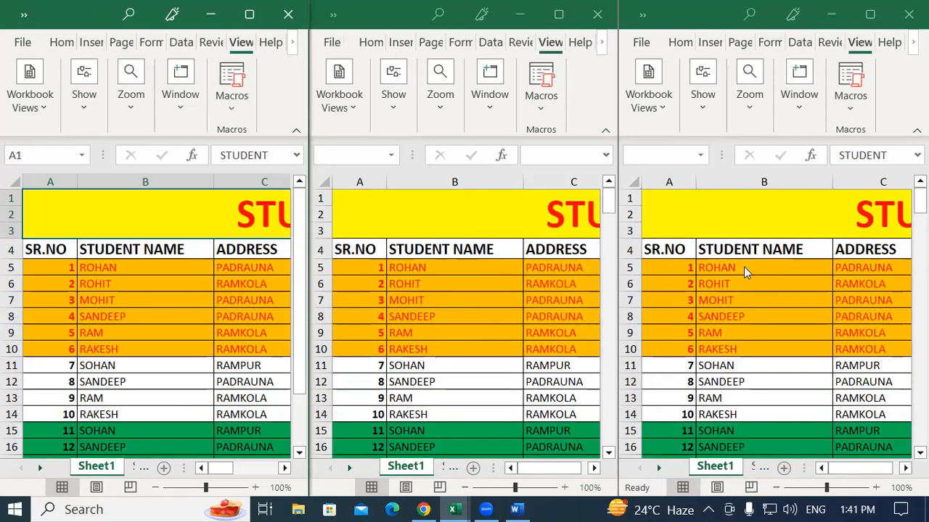
pyautogui.moveTo(303, 247); pyautogui.dragTo(309, 296)
pyautogui.moveTo(606, 201)
pyautogui.mouseDown()
pyautogui.moveTo(610, 300)
pyautogui.moveTo(611, 209)
pyautogui.mouseUp()
pyautogui.moveTo(919, 201)
pyautogui.mouseDown()
pyautogui.moveTo(920, 251)
pyautogui.moveTo(919, 199)
pyautogui.mouseUp()
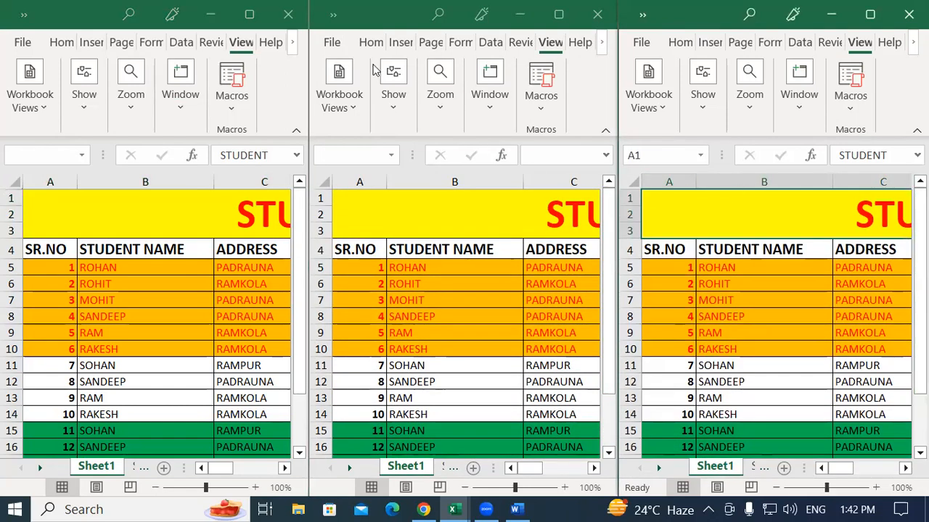
pyautogui.click(249, 17)
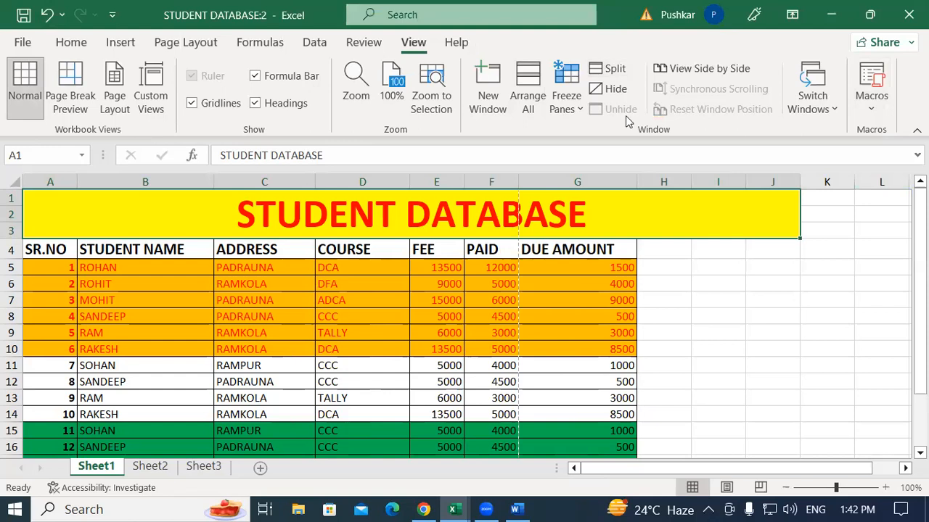
# Step: Arrange the three workbook windows as Cascade
pyautogui.click(527, 95)
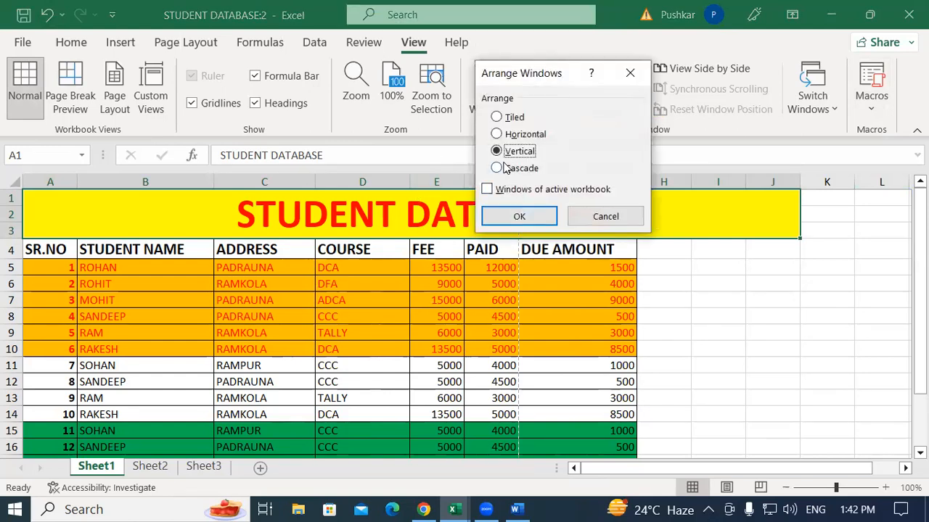
pyautogui.click(505, 168)
pyautogui.click(534, 217)
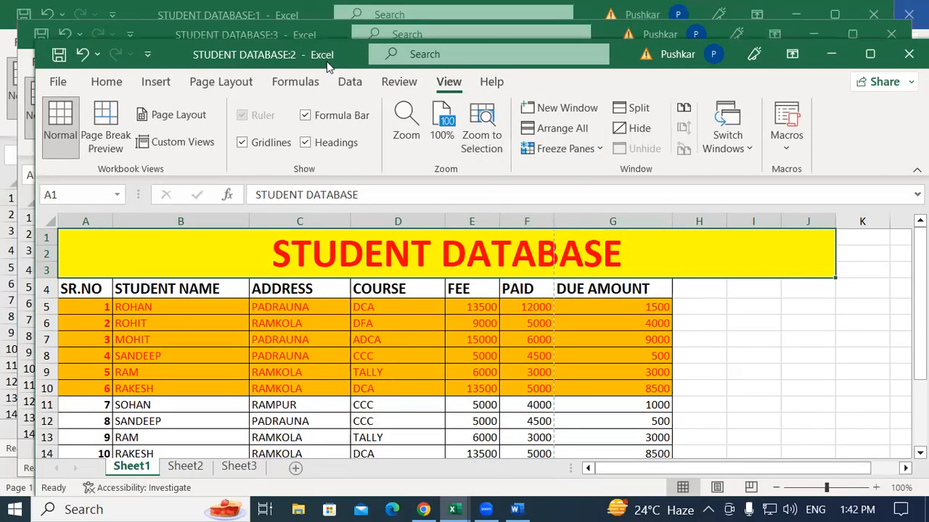
# Step: Move the cascaded windows downward one after another to uncover those behind, and maximize STUDENT DATABASE:1
pyautogui.moveTo(330, 55); pyautogui.dragTo(318, 162)
pyautogui.click(301, 37)
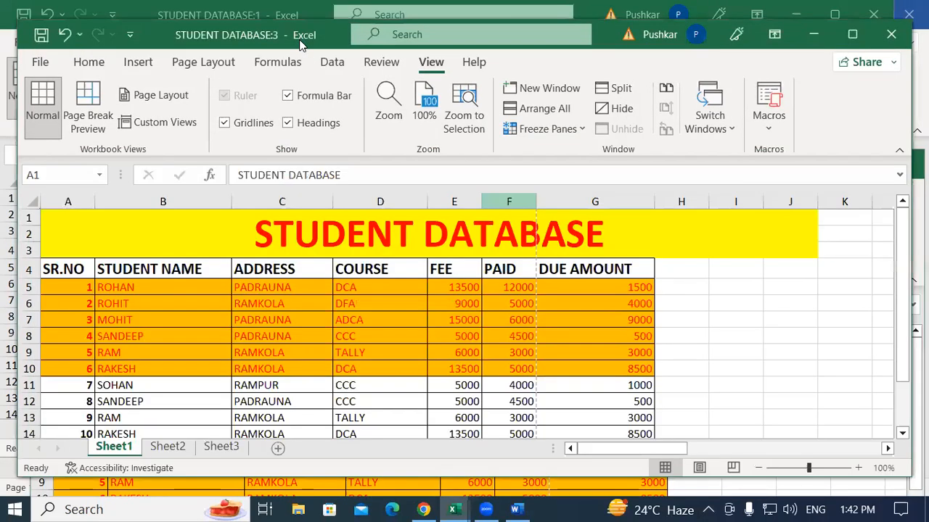
pyautogui.moveTo(302, 45); pyautogui.dragTo(302, 139)
pyautogui.click(293, 43)
pyautogui.moveTo(292, 17); pyautogui.dragTo(311, 230)
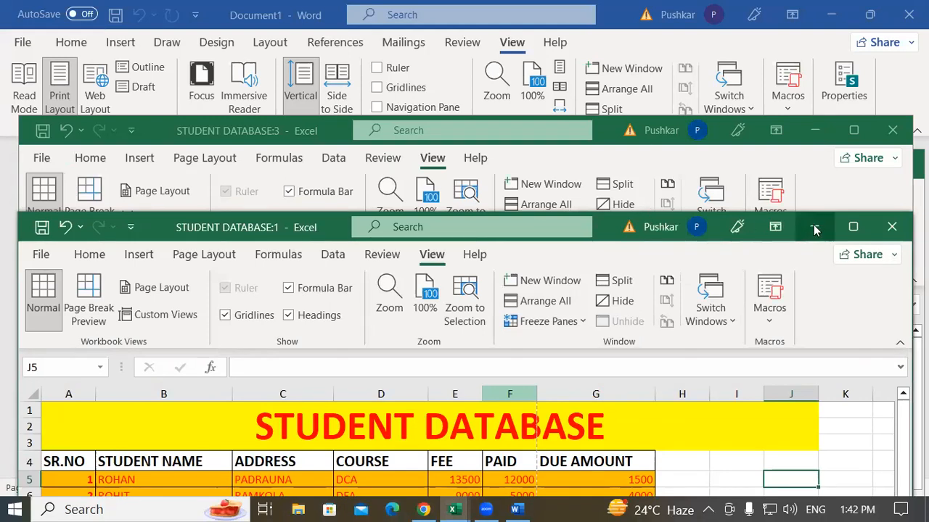
pyautogui.click(852, 226)
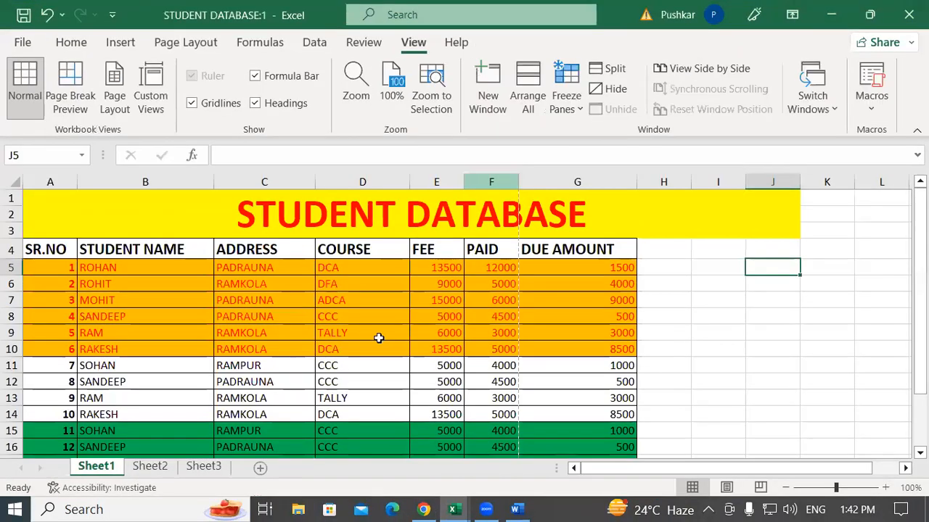
pyautogui.click(697, 328)
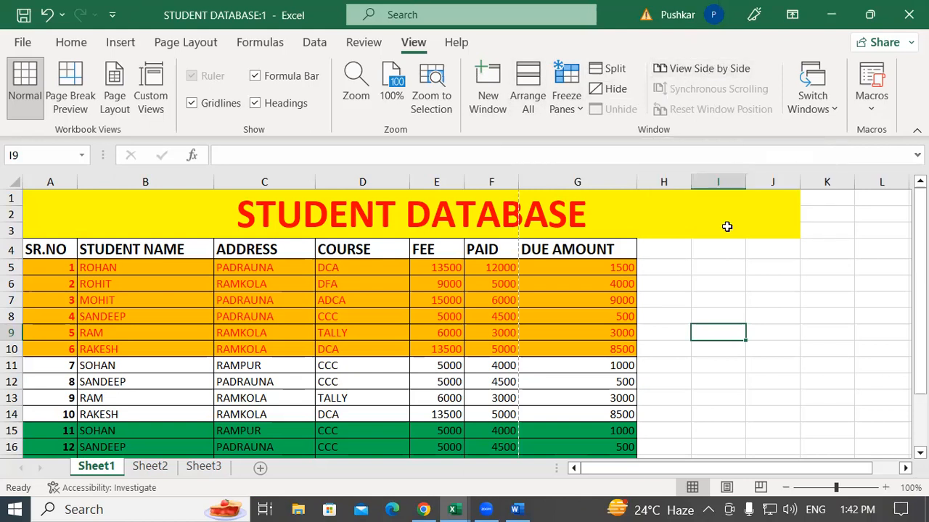
pyautogui.click(720, 287)
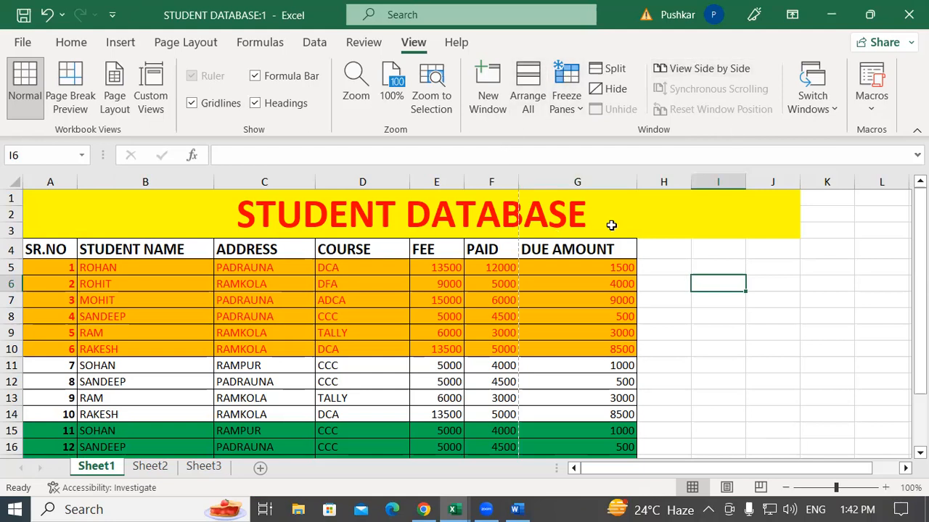
# Step: View STUDENT DATABASE:1 side by side with STUDENT DATABASE:2 and scroll the two windows down and back up in sync
pyautogui.click(692, 67)
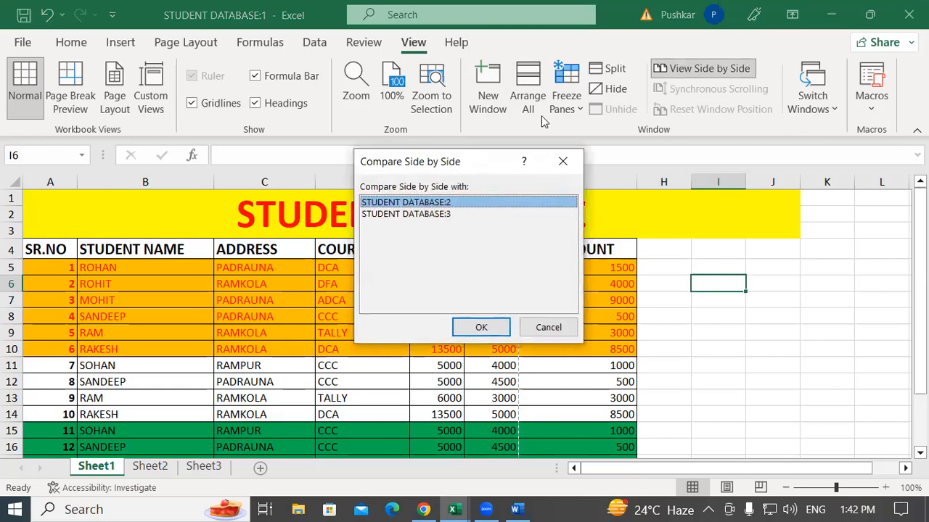
pyautogui.click(618, 275)
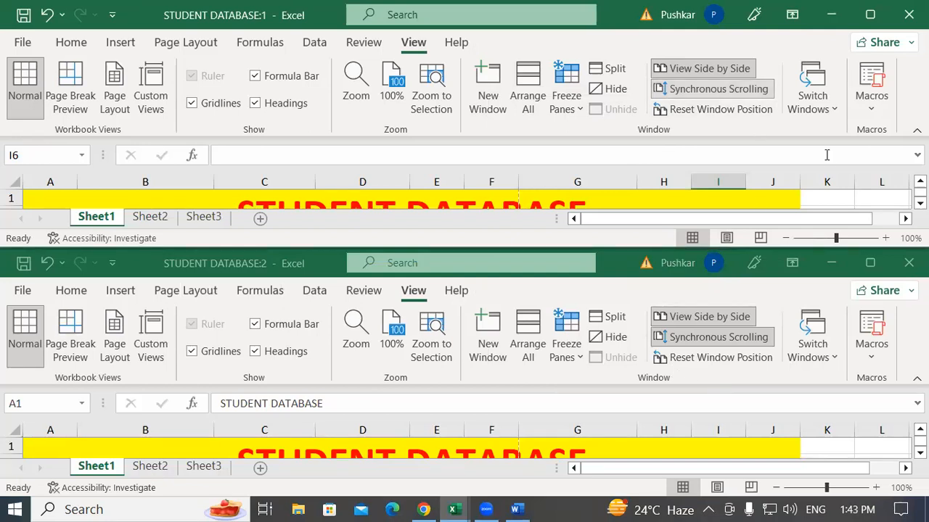
pyautogui.click(920, 452)
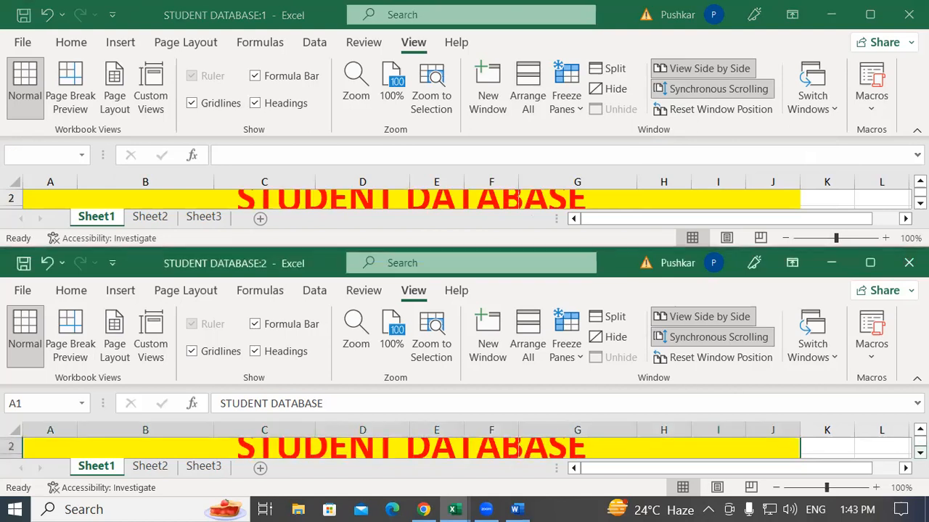
pyautogui.click(920, 453)
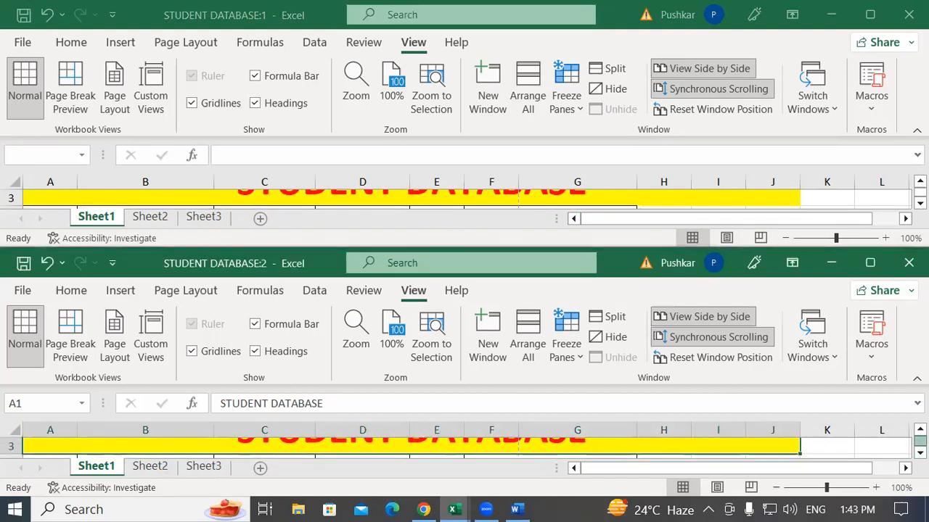
pyautogui.click(920, 429)
pyautogui.click(920, 429)
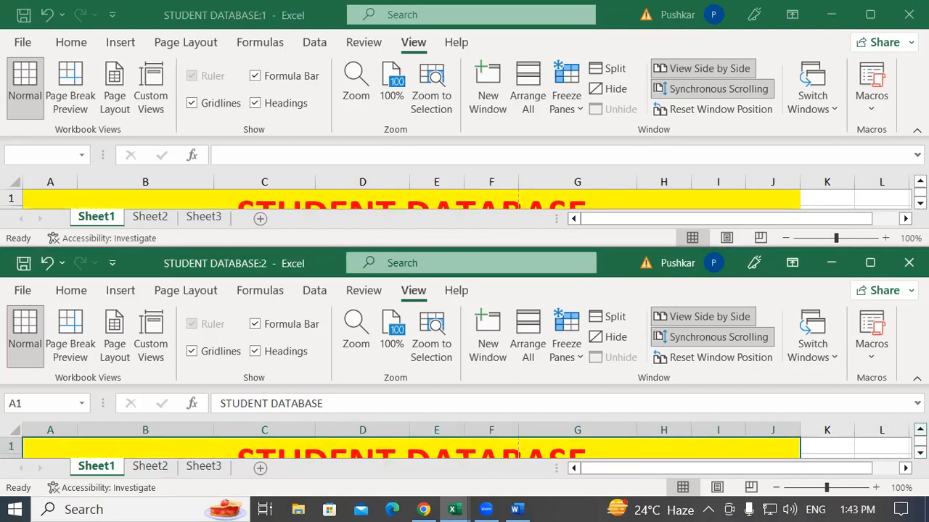
# Step: Turn off synchronous scrolling, scroll STUDENT DATABASE:2 down to row 7 on its own, and end the side-by-side view
pyautogui.click(718, 88)
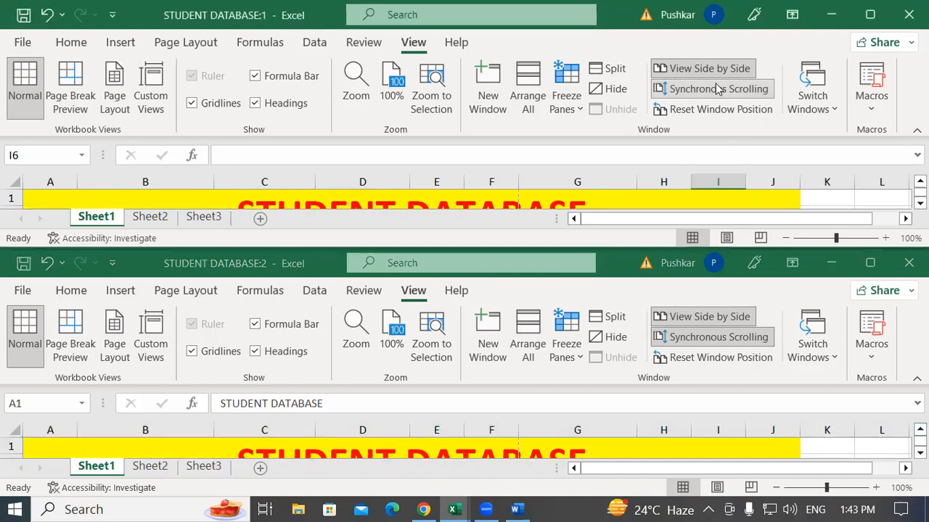
pyautogui.click(714, 90)
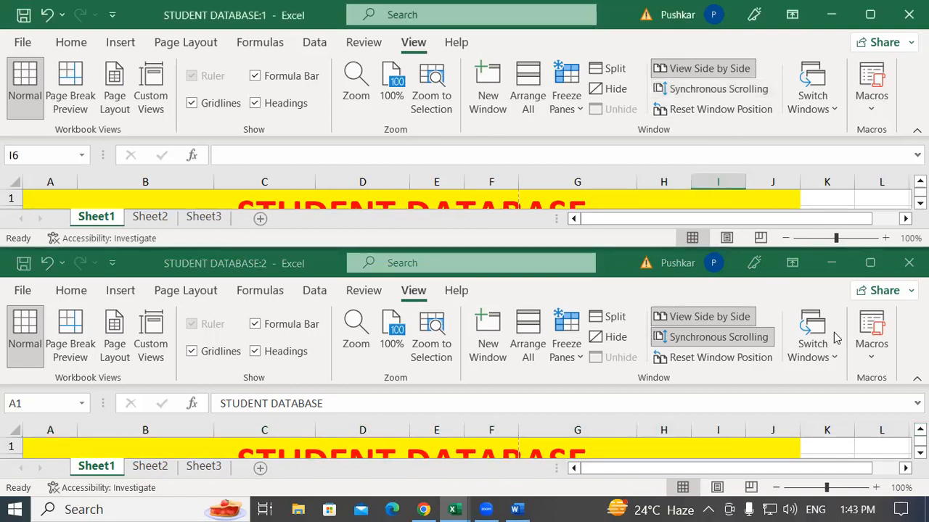
pyautogui.scroll(-2, 407, 446)
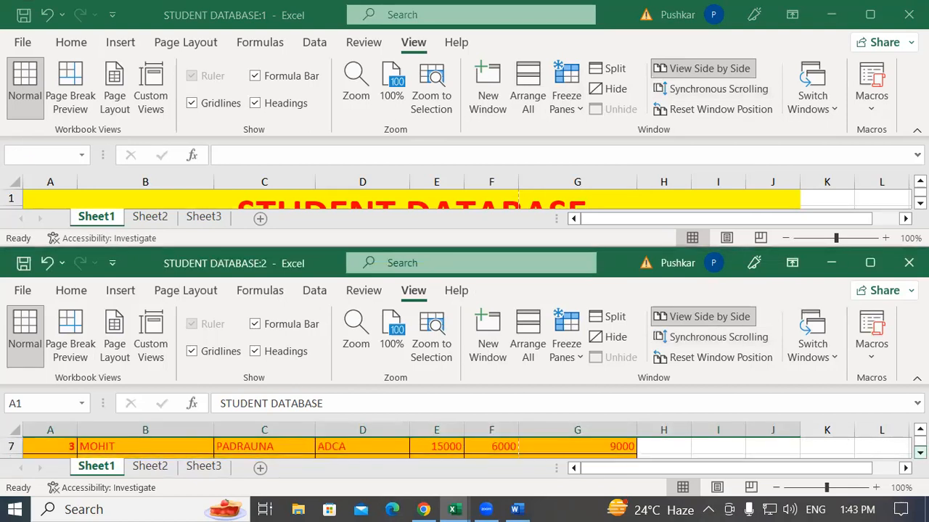
pyautogui.click(698, 120)
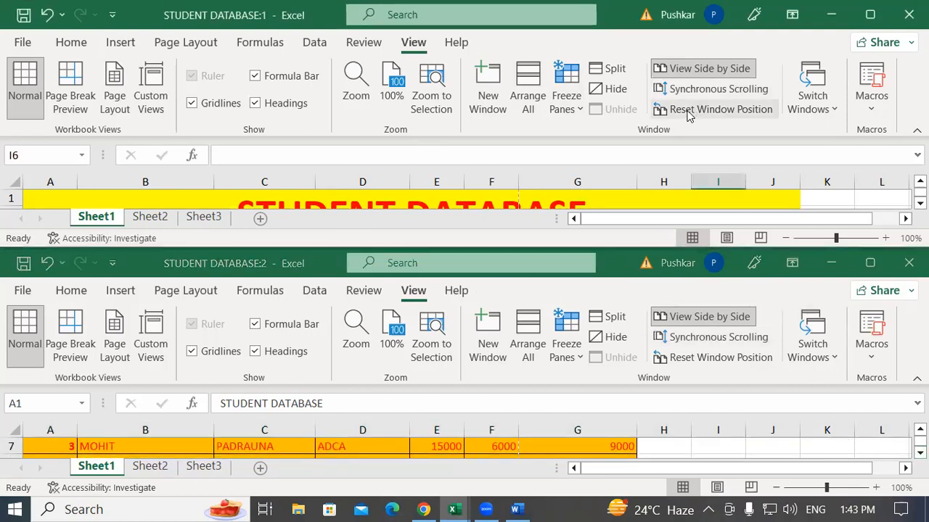
pyautogui.click(689, 68)
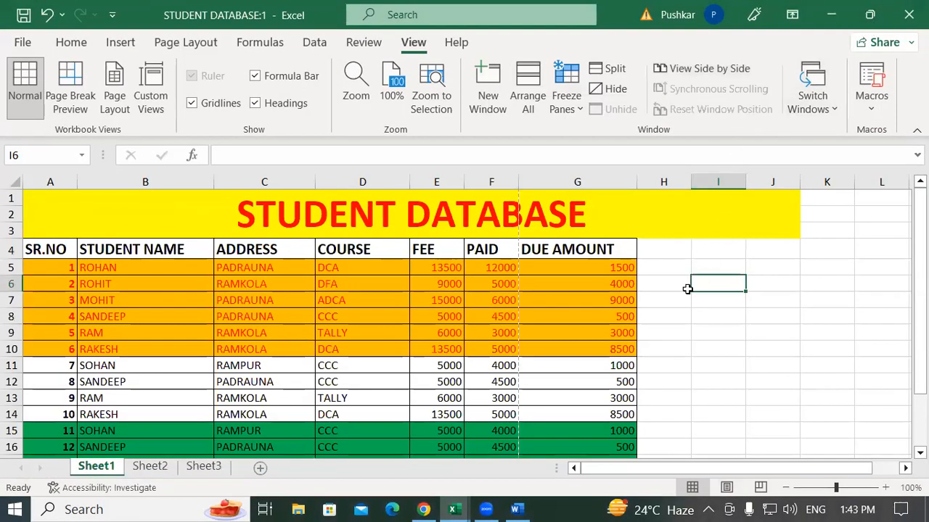
# Step: Split the sheet at cell I7, scroll the upper pane down and back up separately, and remove the split
pyautogui.moveTo(667, 299); pyautogui.dragTo(667, 286)
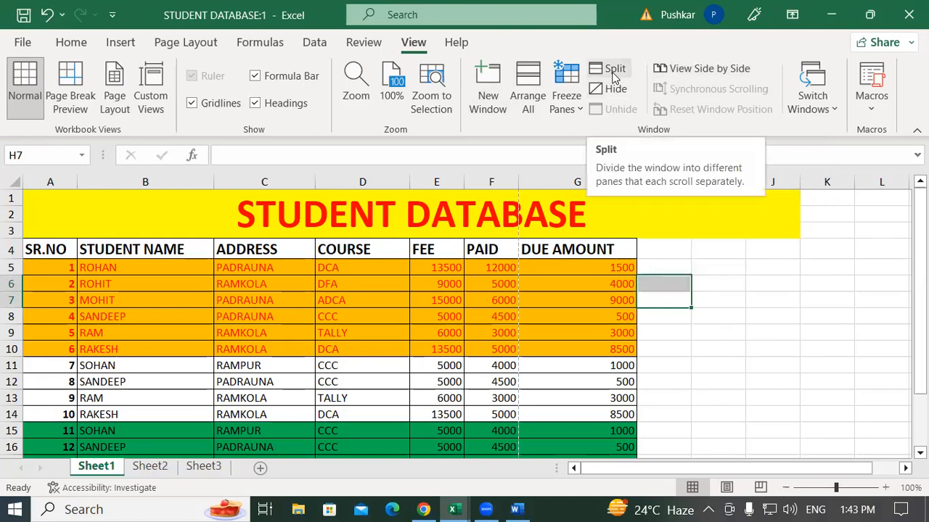
pyautogui.click(738, 300)
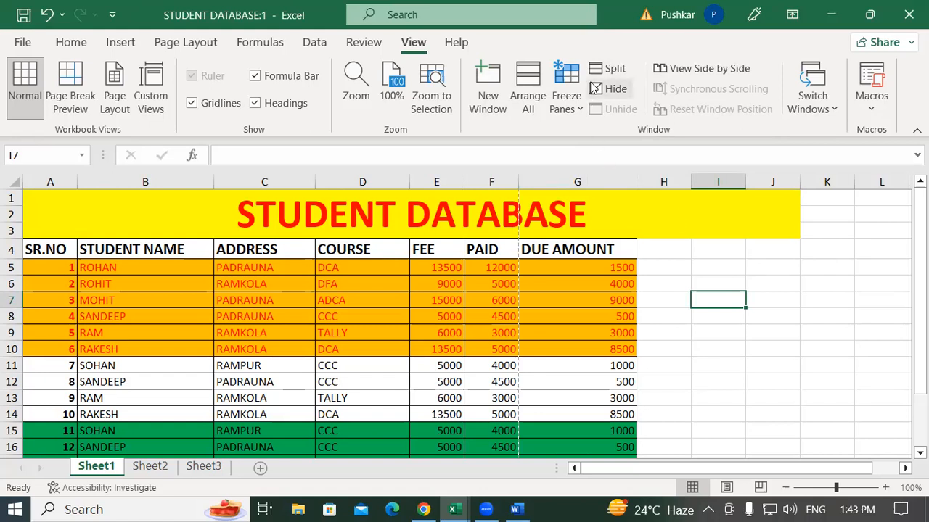
pyautogui.click(610, 68)
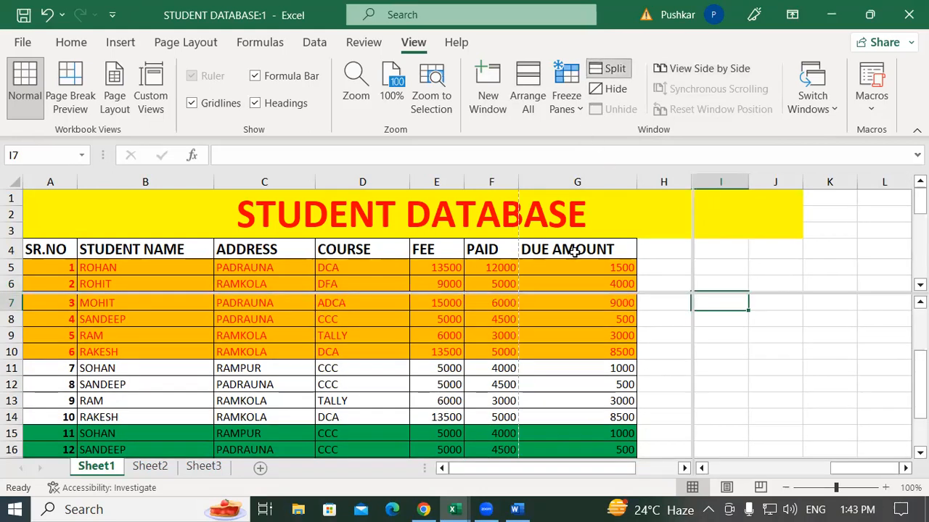
pyautogui.click(598, 256)
pyautogui.scroll(-7, 372, 238)
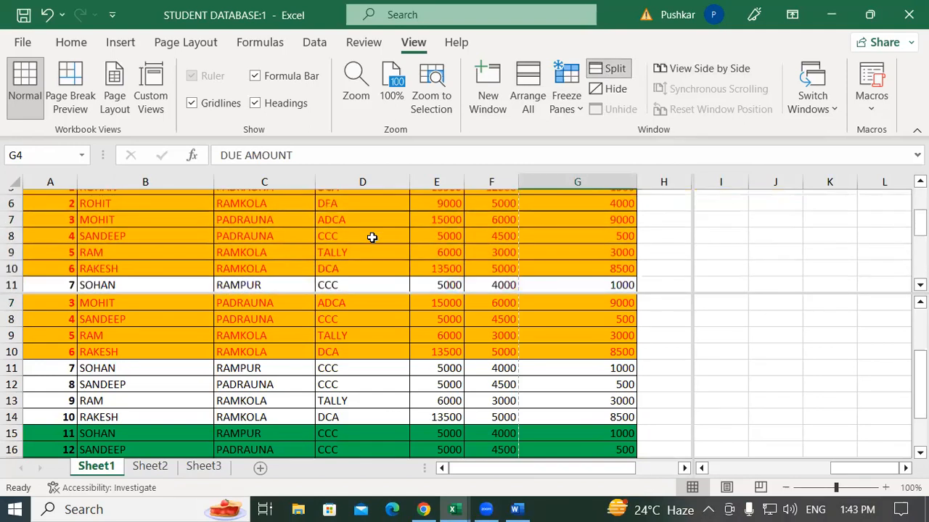
pyautogui.scroll(7, 365, 240)
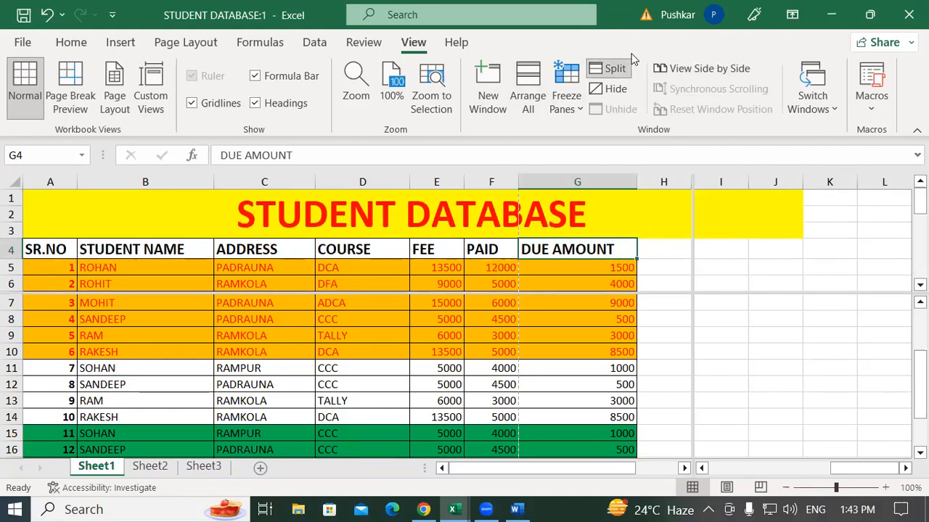
pyautogui.click(613, 69)
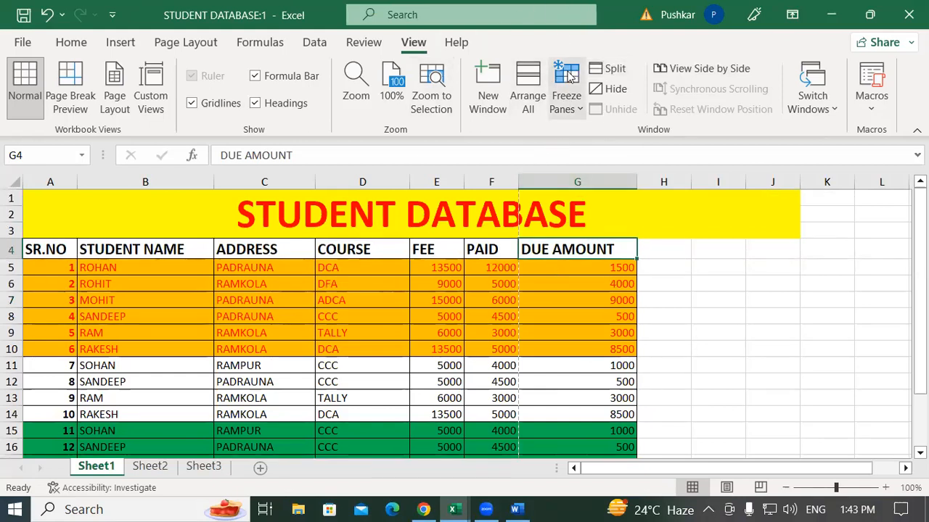
pyautogui.click(692, 293)
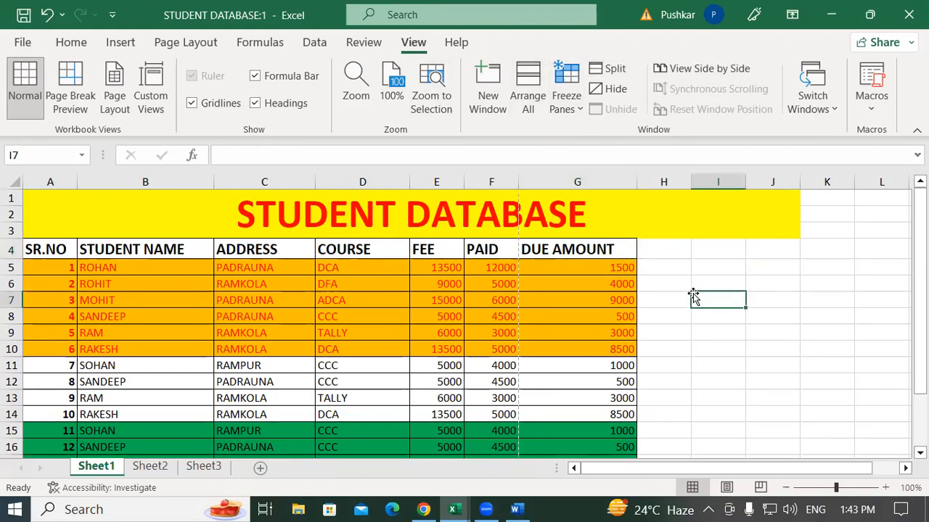
pyautogui.click(294, 297)
pyautogui.click(301, 251)
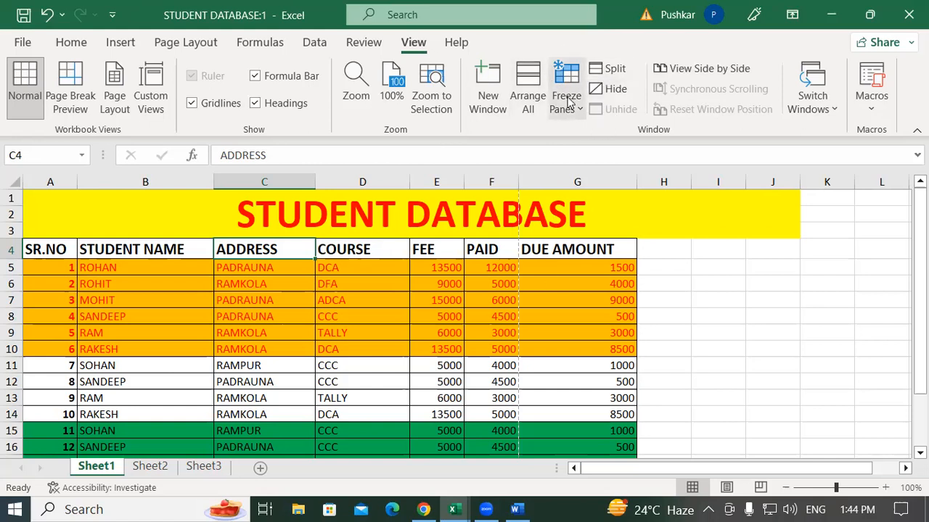
pyautogui.click(704, 317)
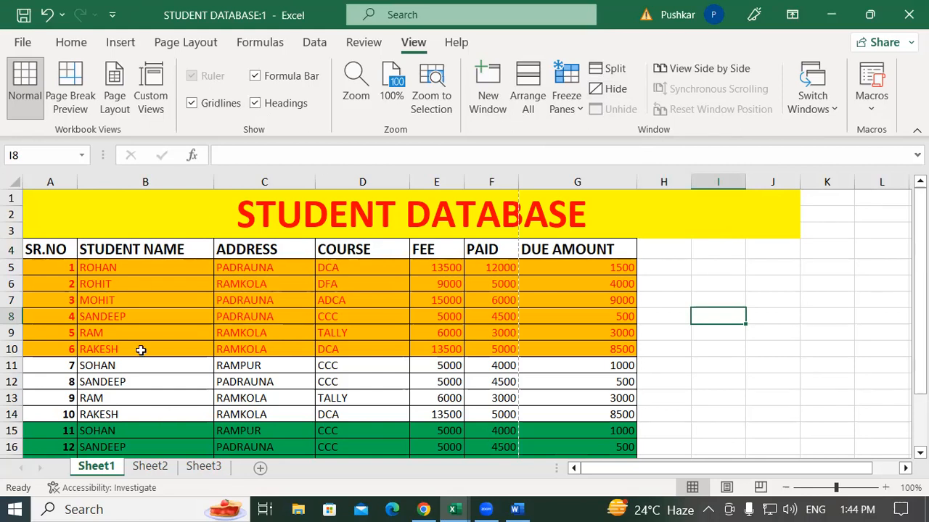
# Step: Go to Sheet2, select cell G8, and hide the STUDENT DATABASE:1 window
pyautogui.hotkey('ctrl', 'pagedown')
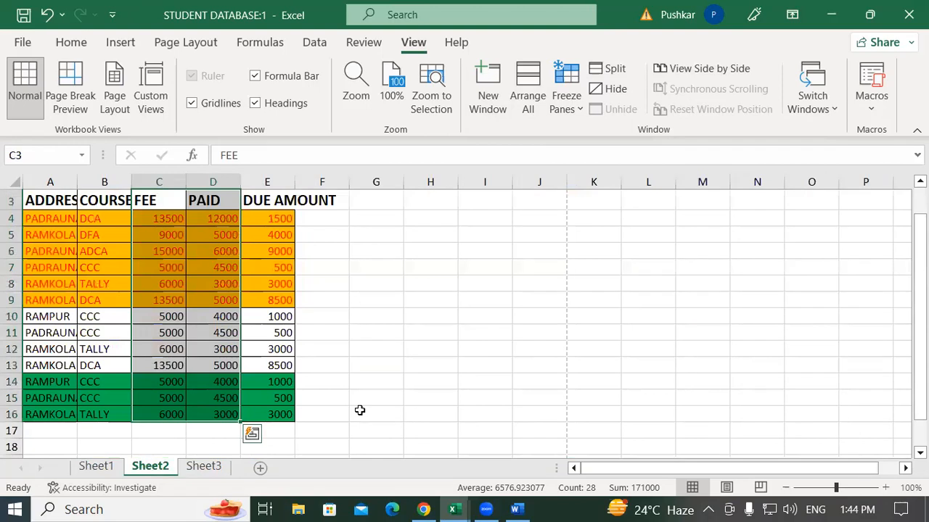
pyautogui.click(371, 288)
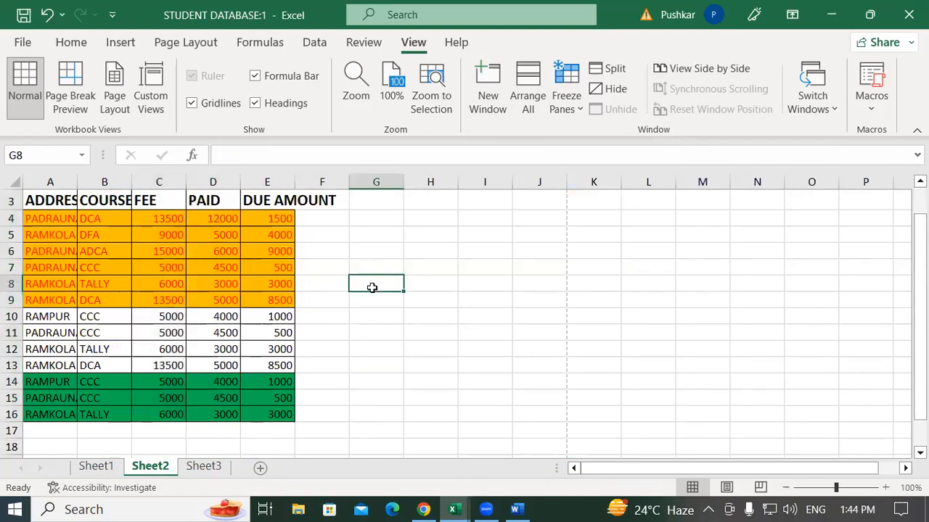
pyautogui.click(609, 88)
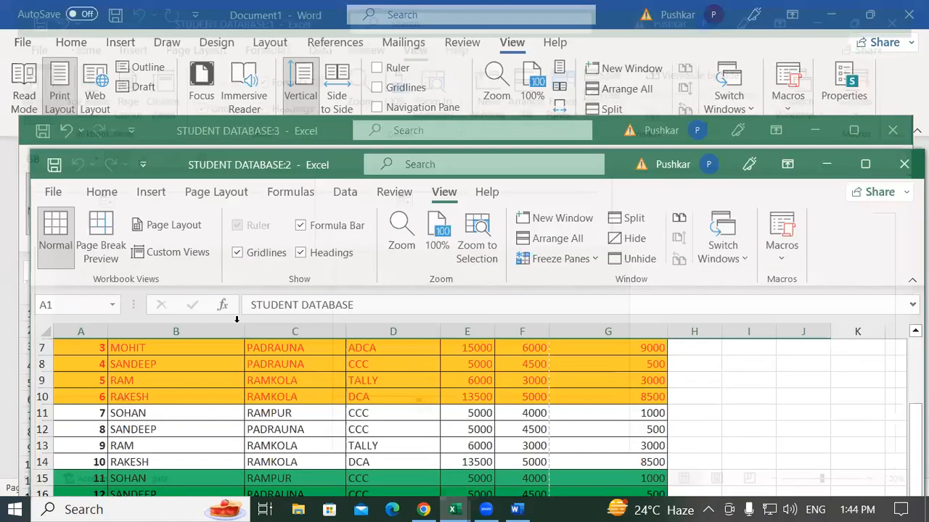
# Step: Maximize STUDENT DATABASE:2 and close both remaining STUDENT DATABASE windows without saving
pyautogui.click(868, 164)
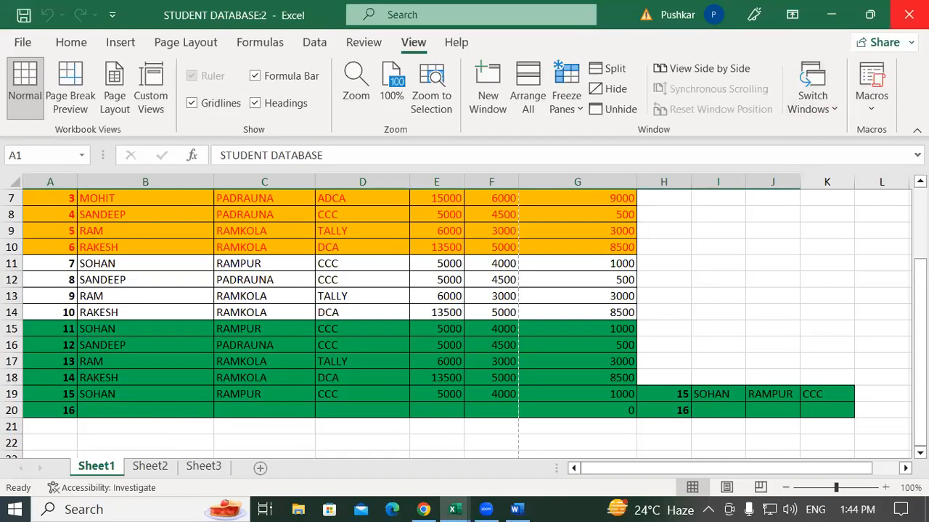
pyautogui.click(908, 15)
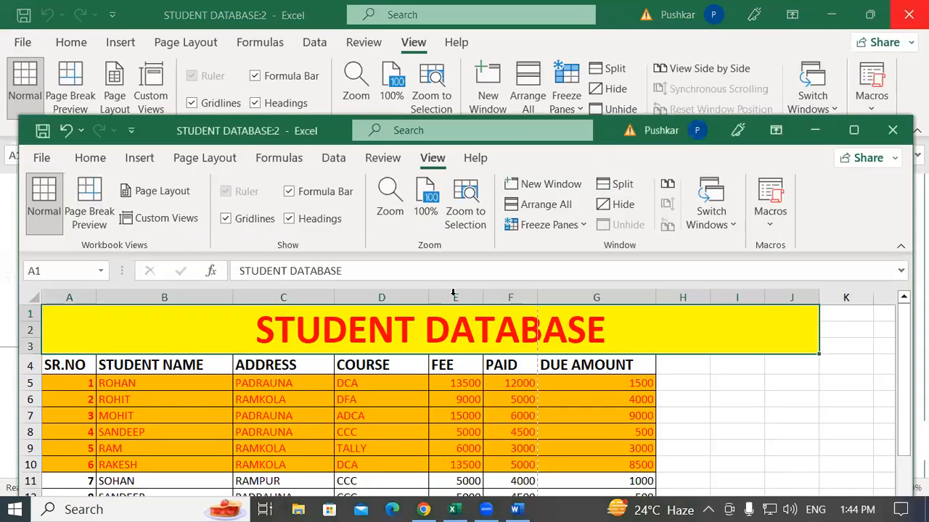
pyautogui.click(892, 130)
pyautogui.click(475, 292)
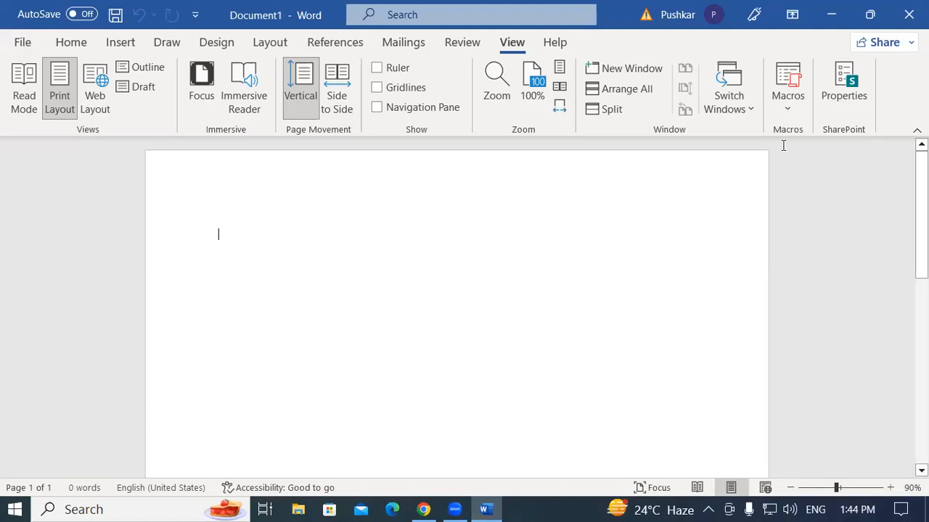
# Step: Switch to File Explorer from the desktop, open the STUDENT DATABASE workbook from Documents, and maximize its window
pyautogui.press('super+d')
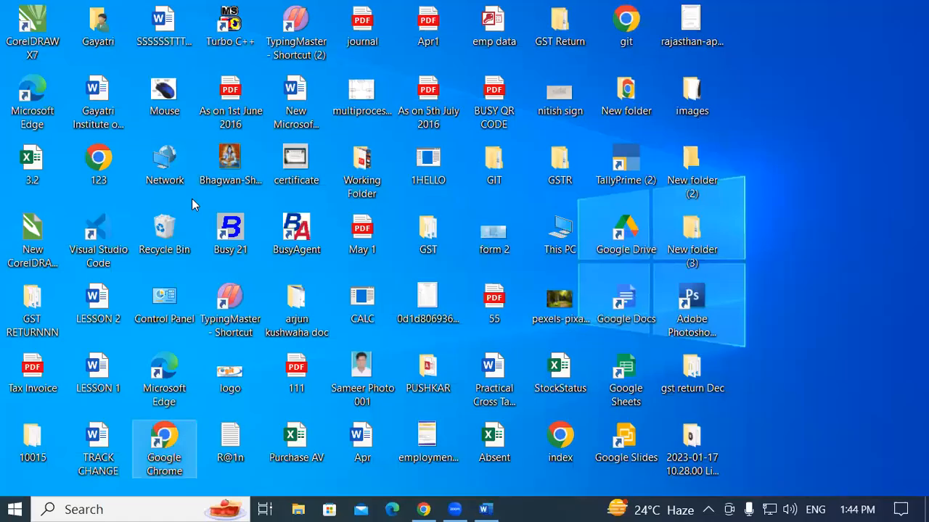
pyautogui.doubleClick(563, 240)
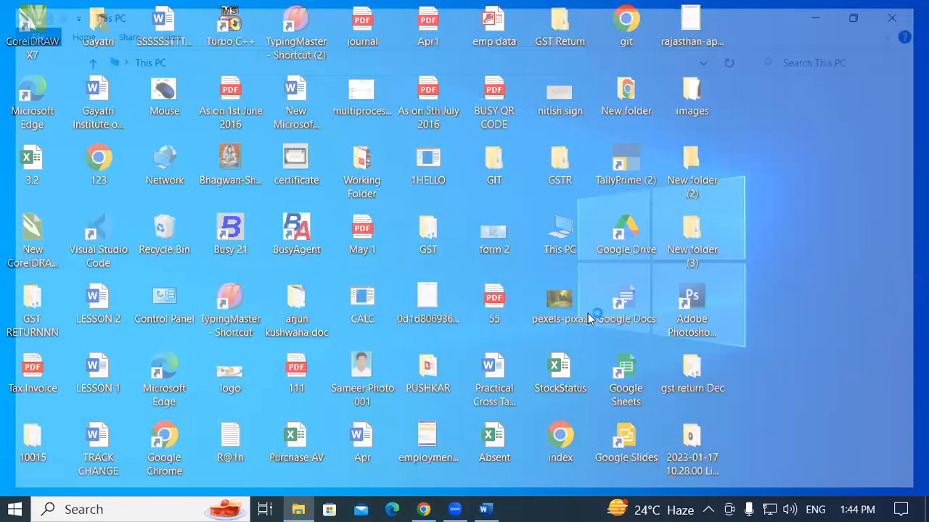
pyautogui.doubleClick(662, 121)
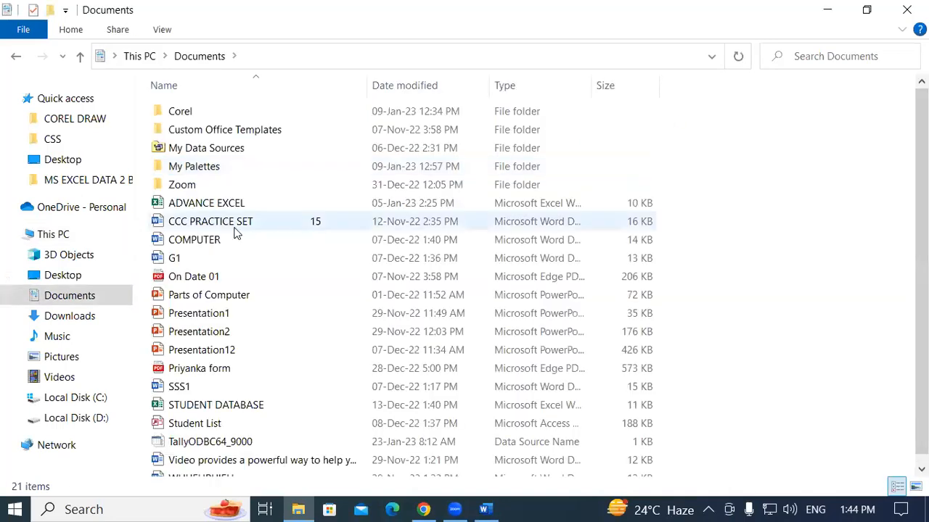
pyautogui.click(225, 206)
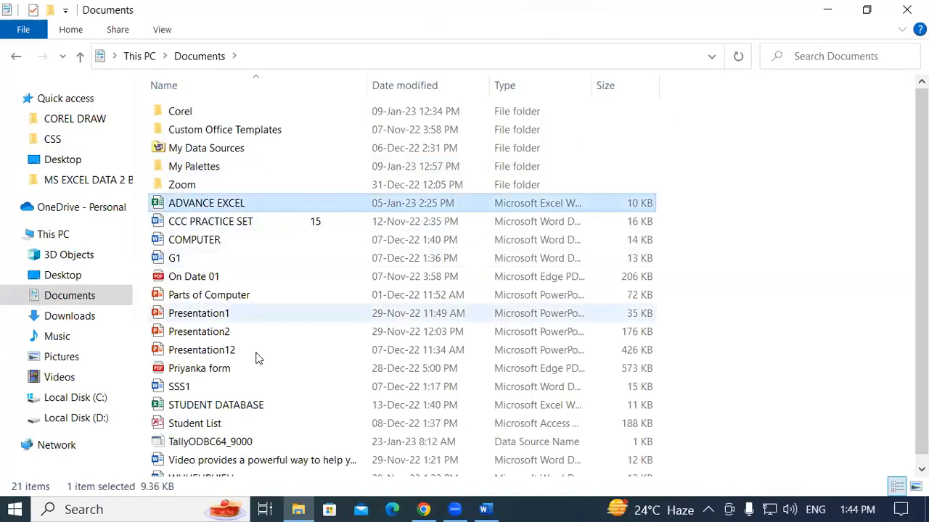
pyautogui.doubleClick(250, 406)
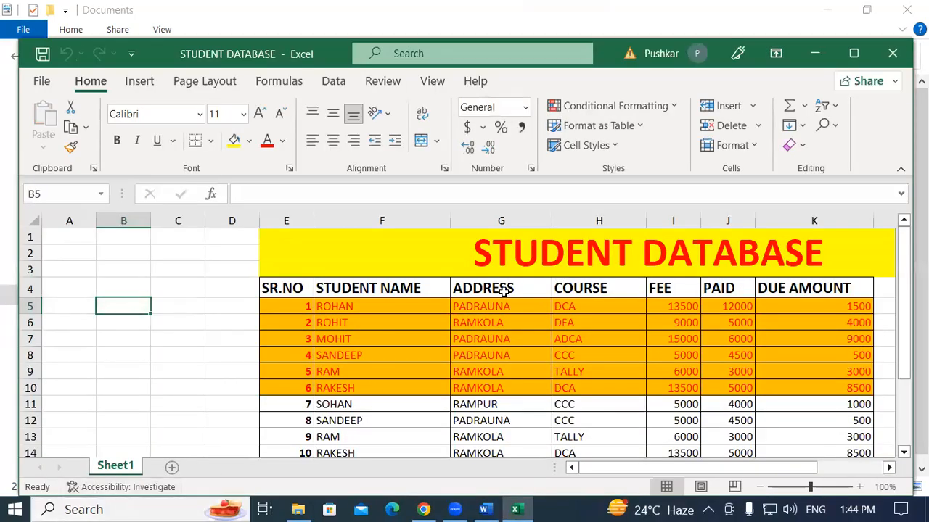
pyautogui.click(853, 53)
# Step: Copy the student rows in E5:I15 of Sheet1 and paste them at cell C4 of a new sheet
pyautogui.scroll(-1, 435, 327)
pyautogui.moveTo(267, 219); pyautogui.dragTo(655, 381)
pyautogui.rightClick(573, 348)
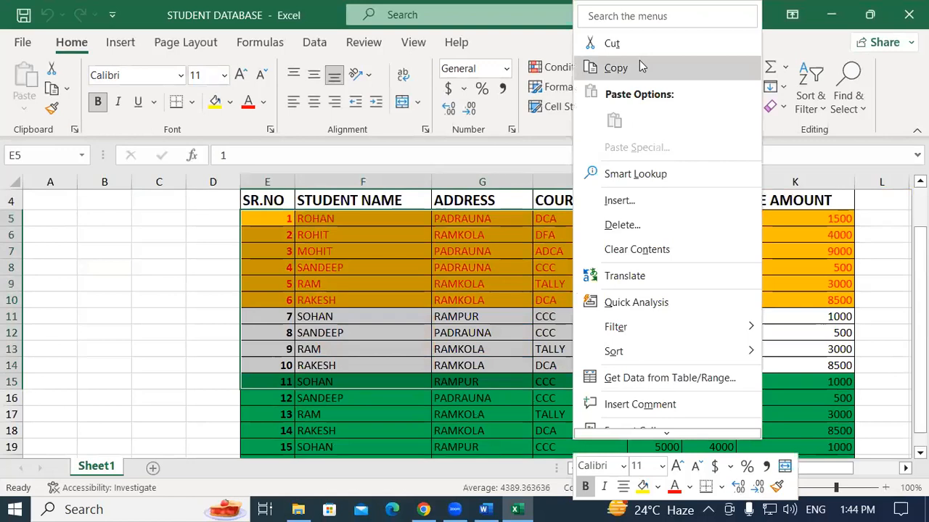
pyautogui.click(639, 63)
pyautogui.click(153, 468)
pyautogui.click(138, 246)
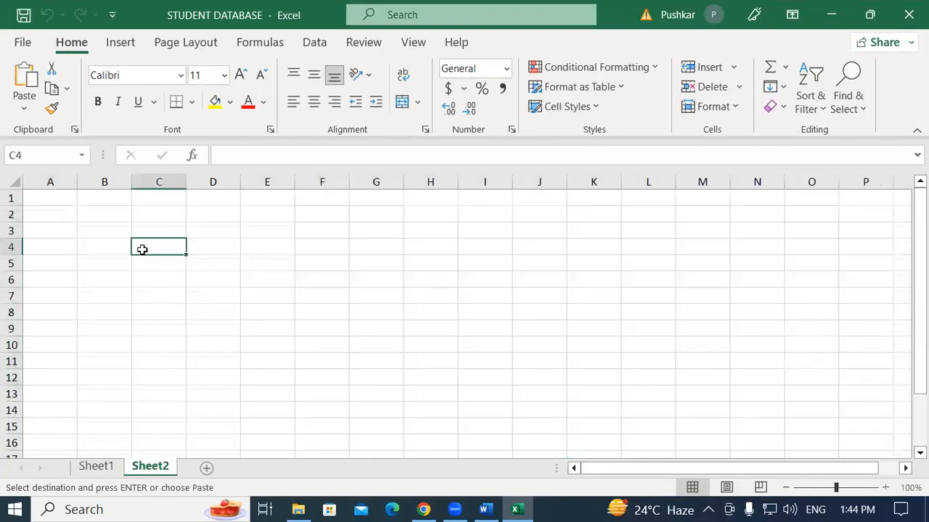
pyautogui.rightClick(139, 247)
pyautogui.click(185, 120)
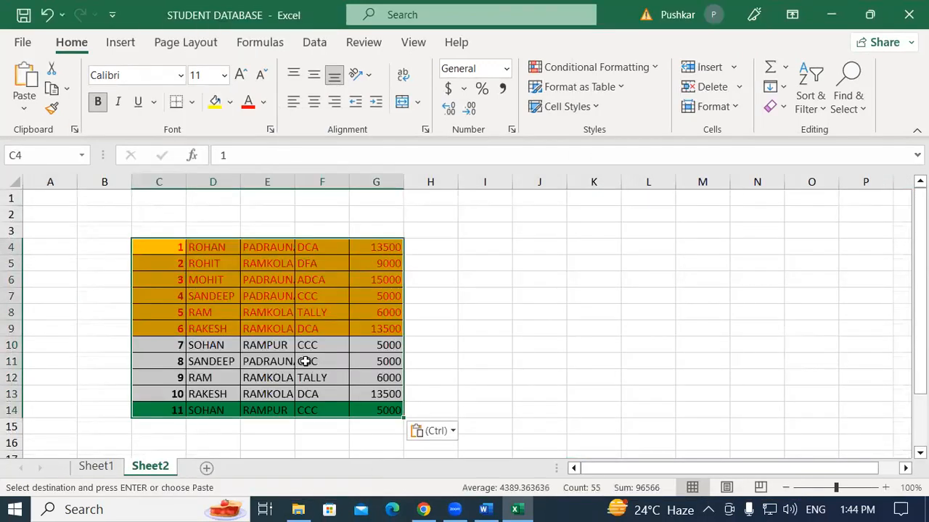
pyautogui.click(484, 311)
# Step: Add another new sheet and paste the copied student rows at cell H6
pyautogui.click(260, 468)
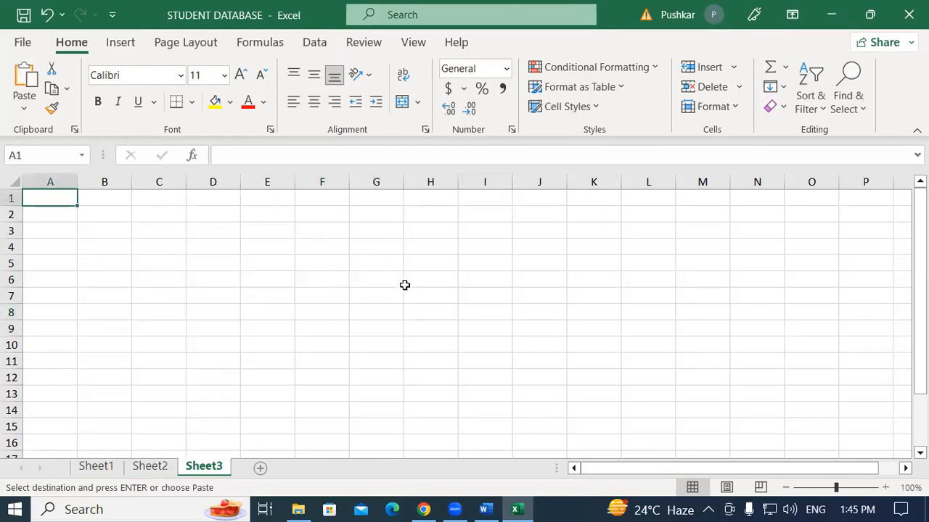
pyautogui.click(417, 283)
pyautogui.rightClick(417, 283)
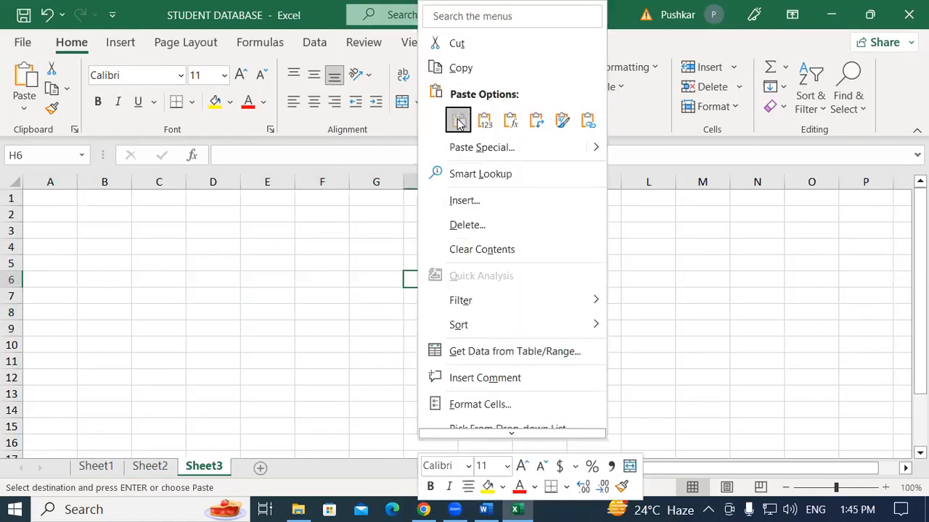
pyautogui.click(457, 121)
pyautogui.click(216, 360)
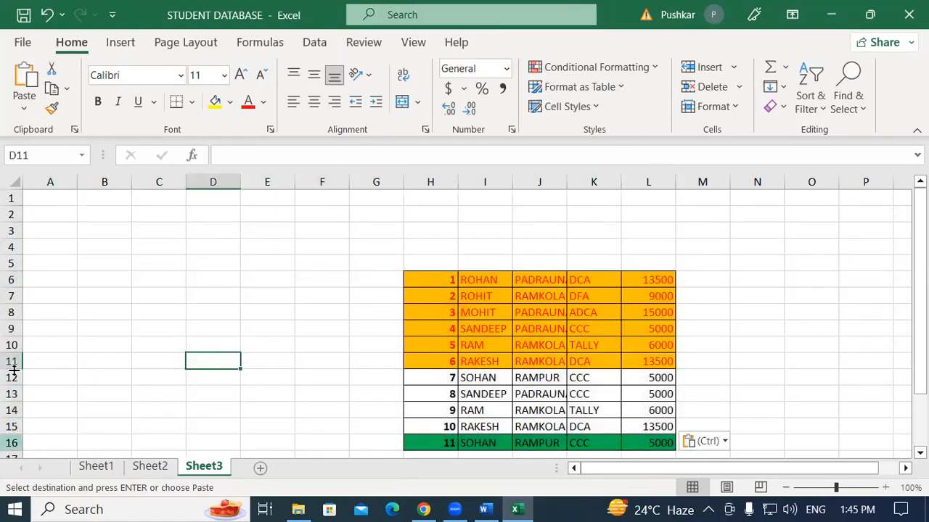
# Step: Switch to Sheet2, hide the STUDENT DATABASE workbook window, and unhide it
pyautogui.click(150, 466)
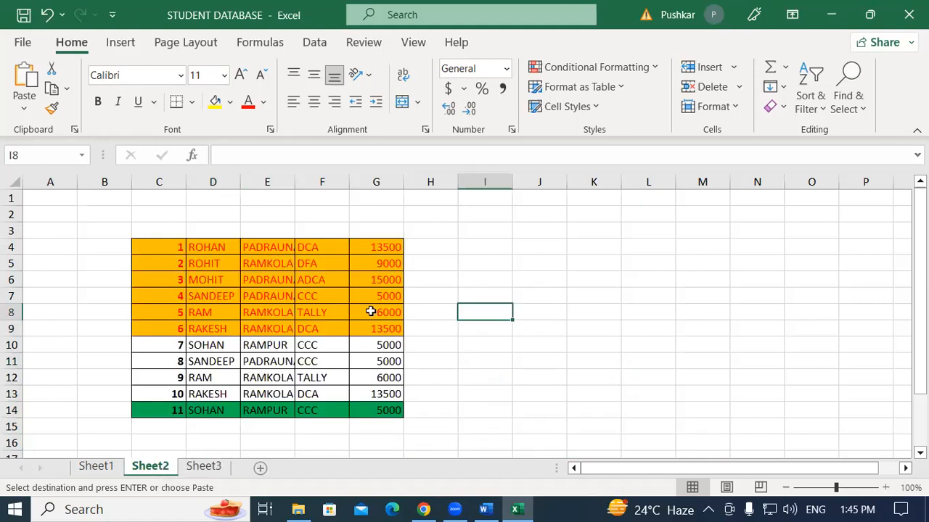
pyautogui.click(435, 254)
pyautogui.click(915, 151)
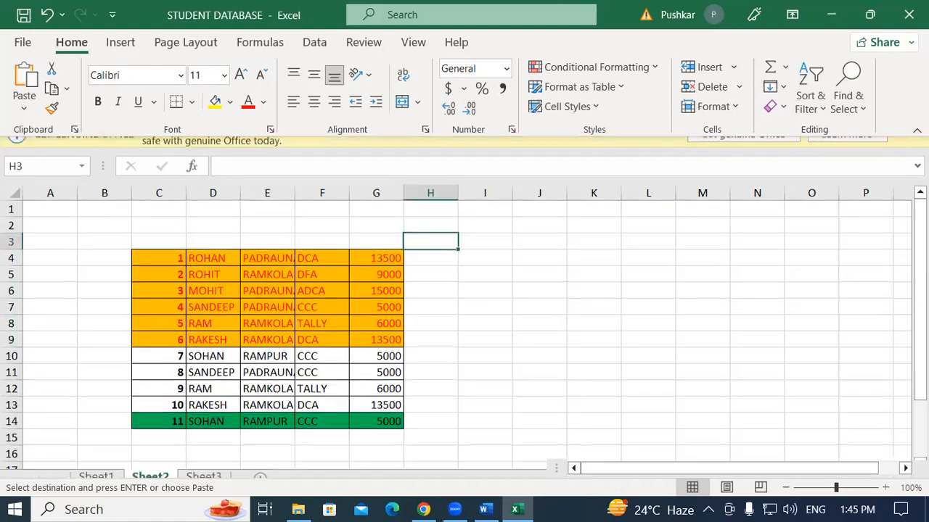
pyautogui.click(413, 42)
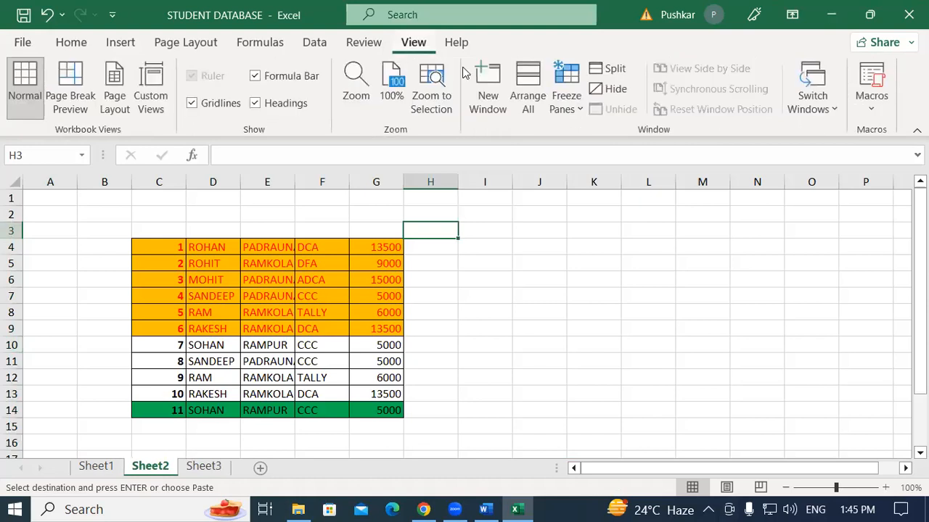
pyautogui.click(608, 89)
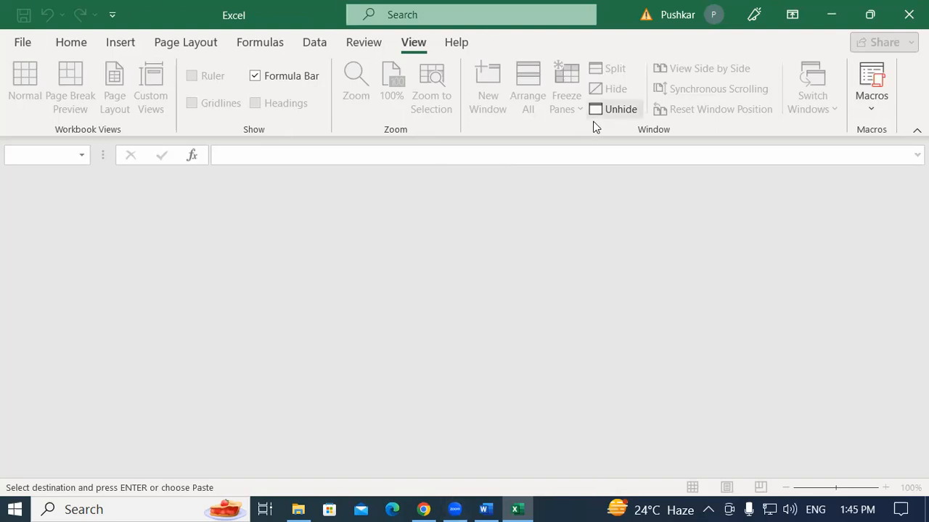
pyautogui.click(613, 113)
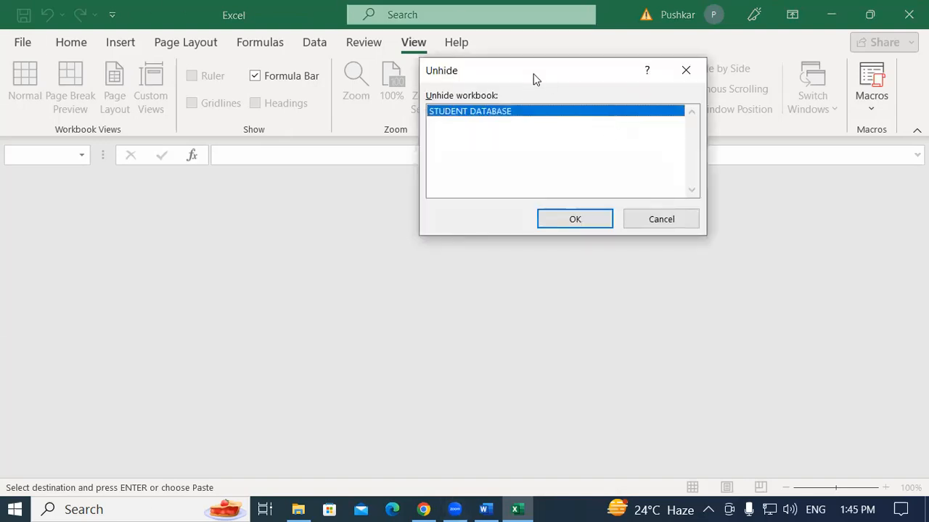
pyautogui.moveTo(534, 78); pyautogui.dragTo(504, 52)
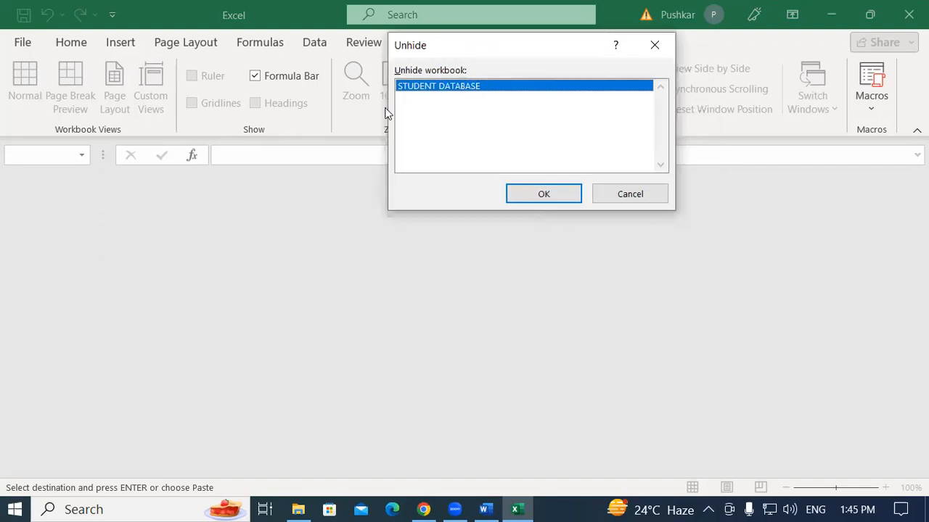
pyautogui.click(539, 193)
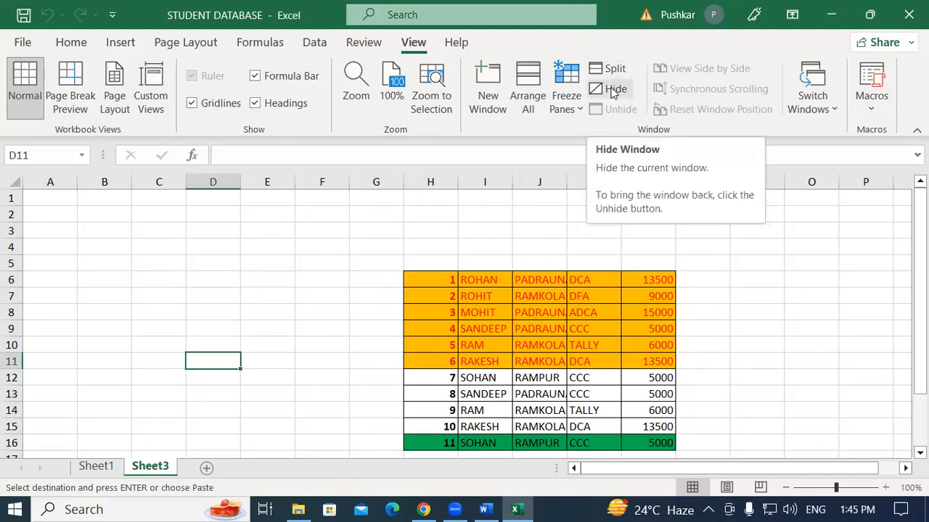
# Step: Hide Sheet2 and Sheet3 in the workbook
pyautogui.rightClick(150, 467)
pyautogui.click(208, 430)
pyautogui.click(473, 325)
pyautogui.rightClick(158, 470)
pyautogui.click(202, 417)
pyautogui.rightClick(150, 466)
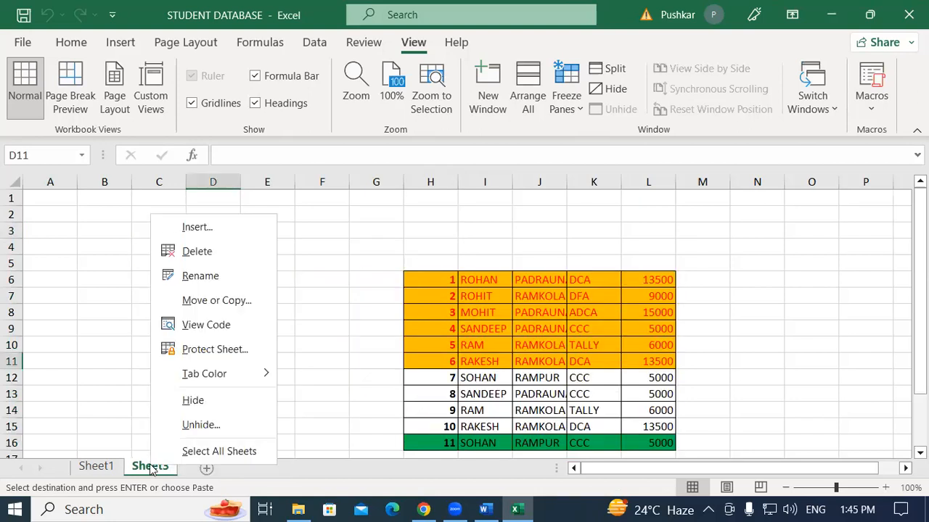
pyautogui.click(207, 401)
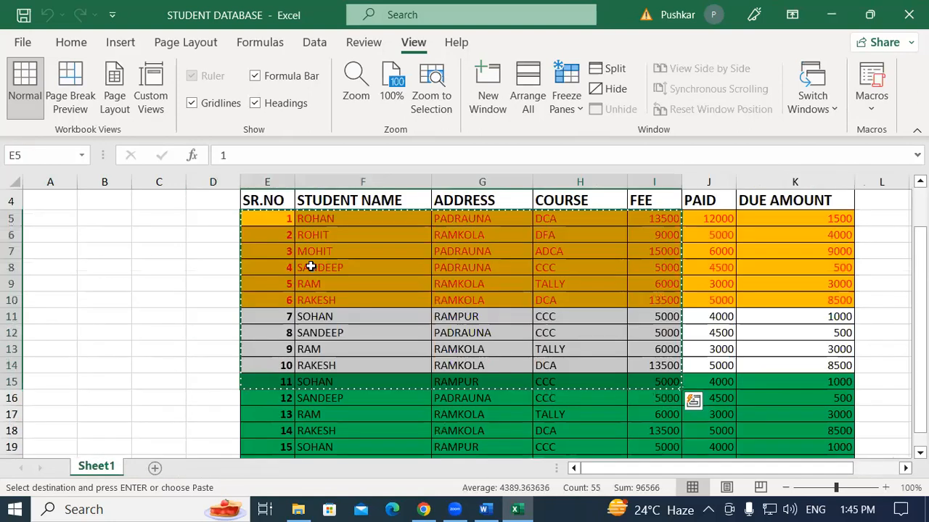
# Step: Unhide Sheet2 and Sheet3
pyautogui.click(156, 363)
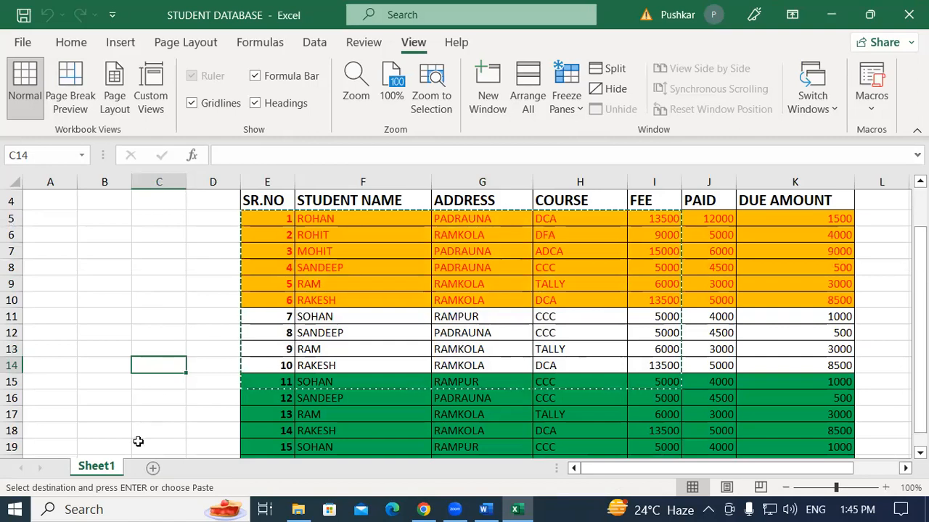
pyautogui.rightClick(113, 466)
pyautogui.click(155, 427)
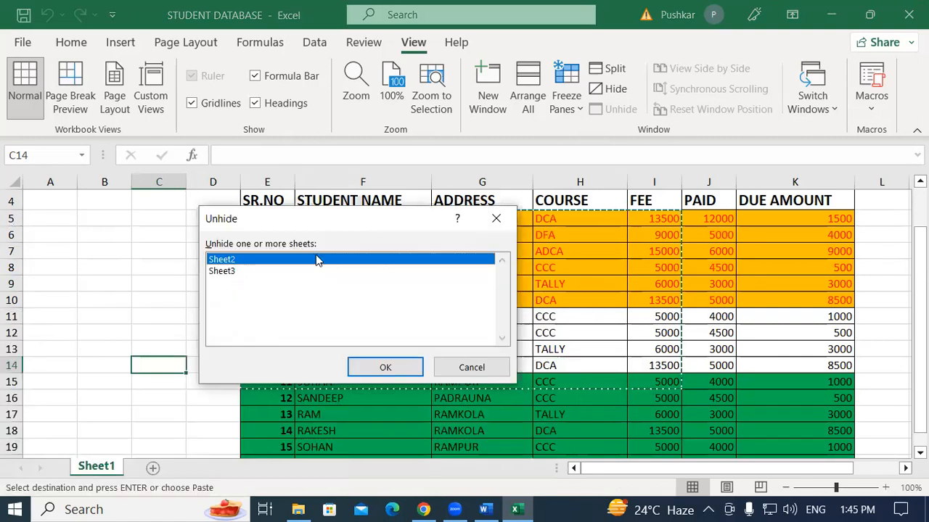
pyautogui.click(395, 367)
pyautogui.rightClick(151, 466)
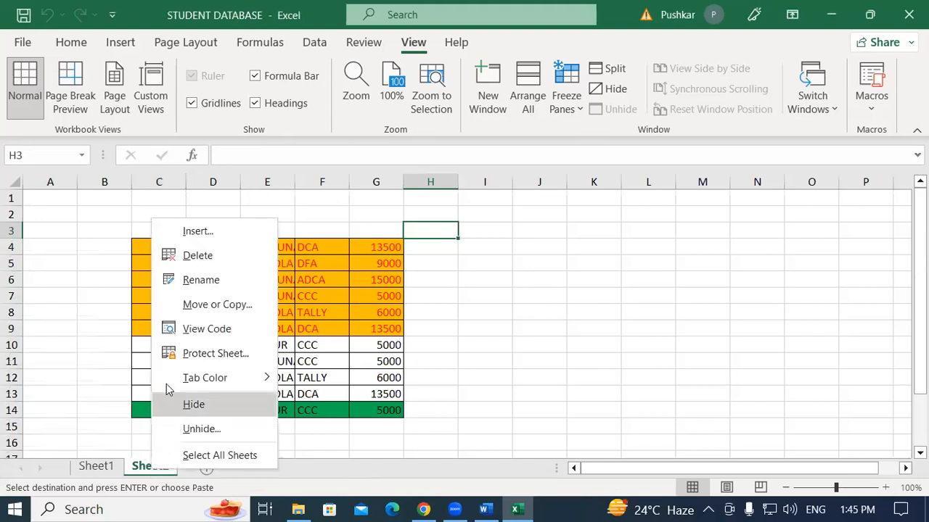
pyautogui.click(225, 435)
pyautogui.click(253, 472)
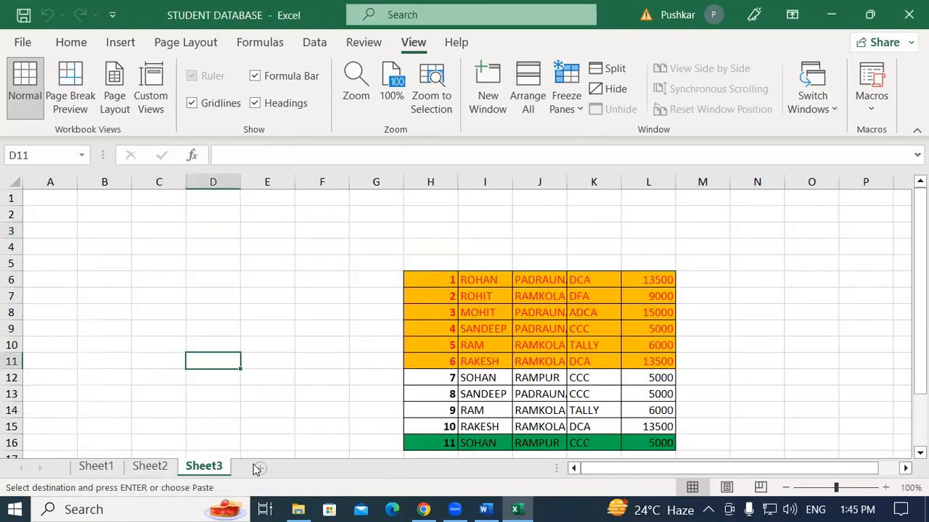
# Step: Hide the STUDENT DATABASE workbook window while on Sheet3 and bring it back with Unhide
pyautogui.click(733, 253)
pyautogui.click(287, 250)
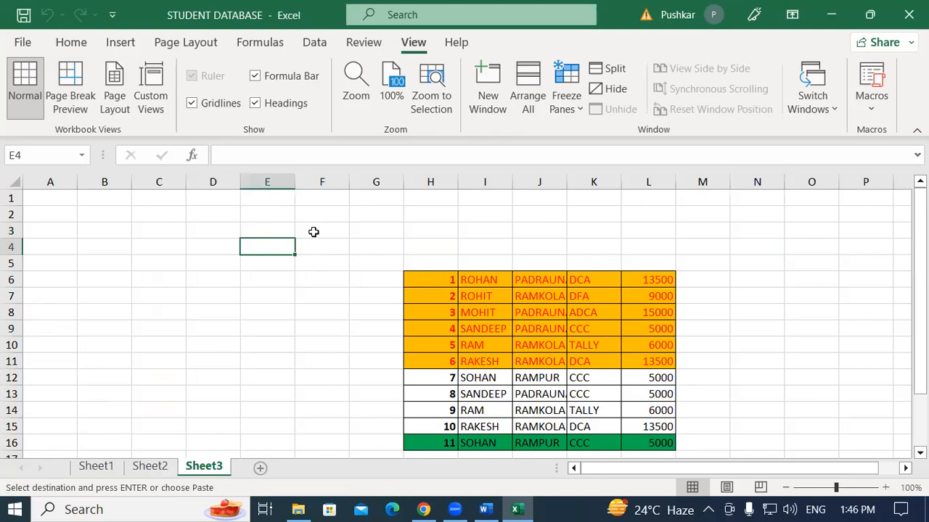
pyautogui.click(610, 89)
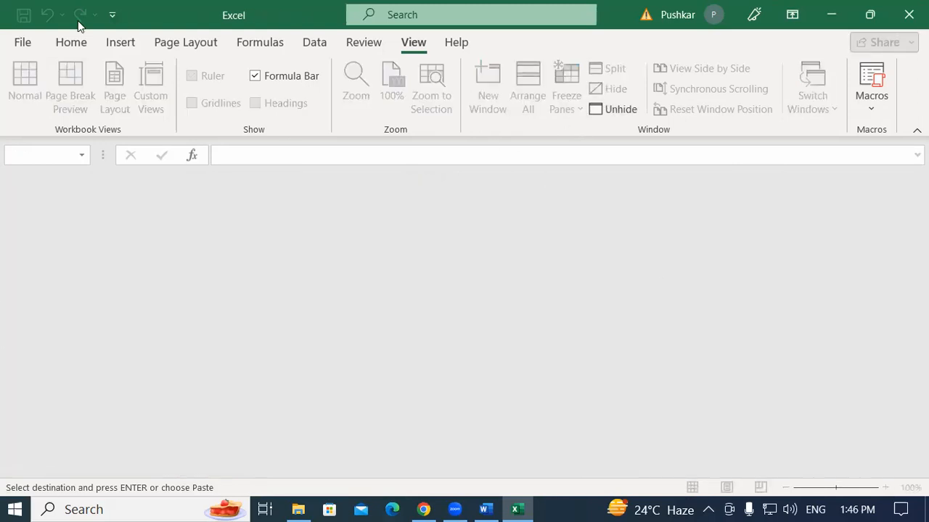
pyautogui.click(23, 45)
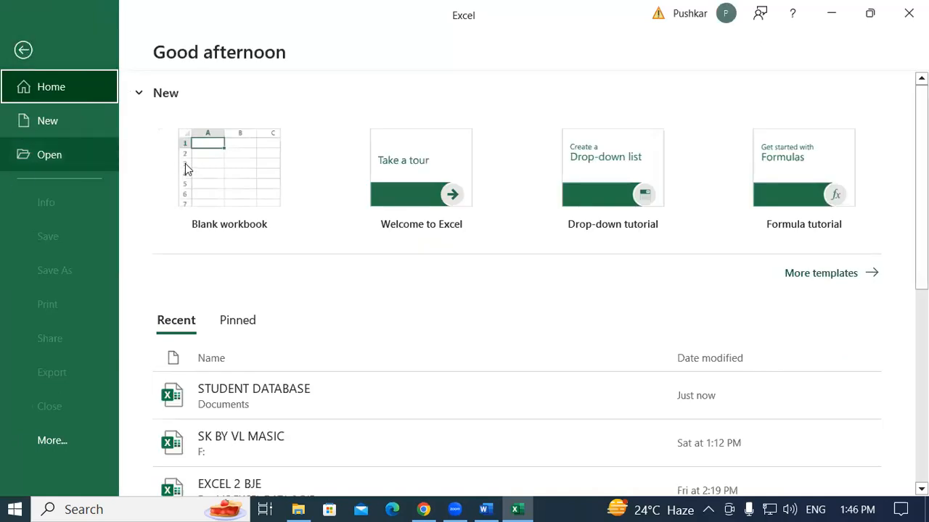
pyautogui.click(23, 50)
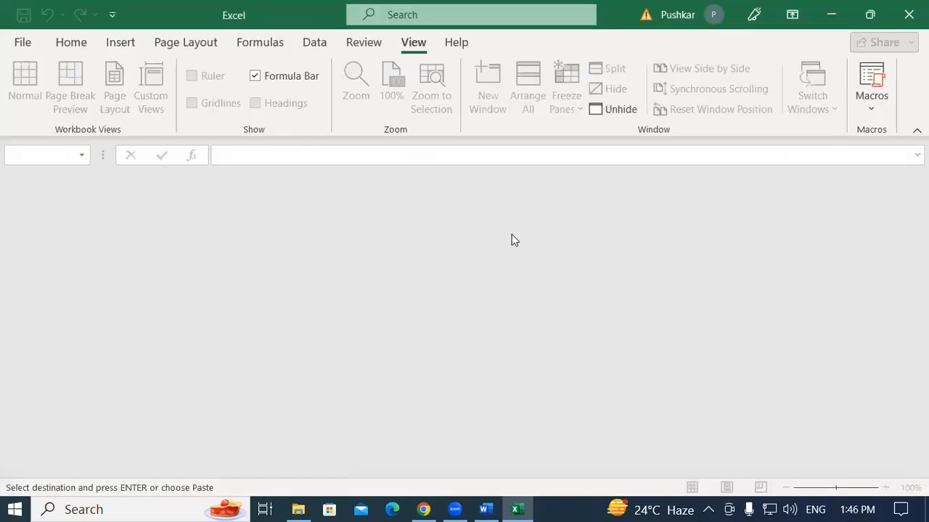
pyautogui.click(618, 113)
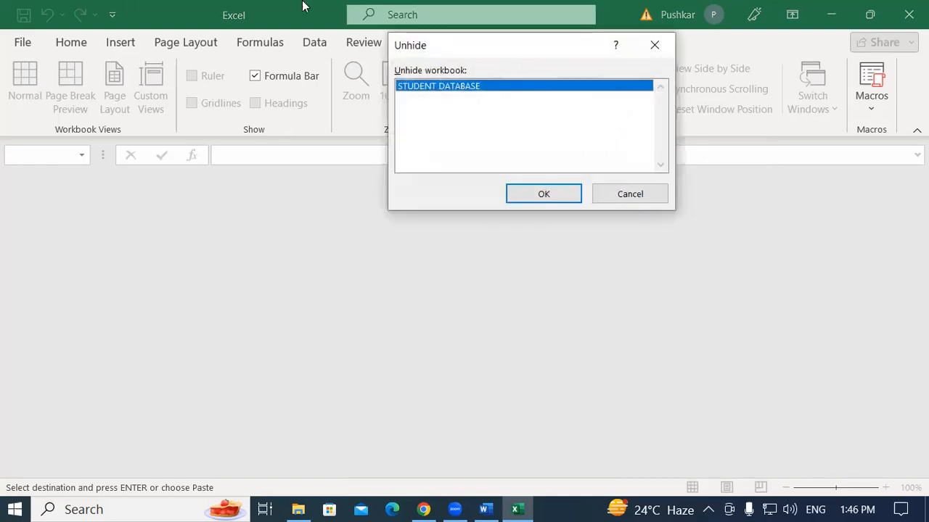
pyautogui.click(544, 195)
pyautogui.click(338, 315)
pyautogui.click(269, 274)
pyautogui.click(321, 228)
pyautogui.click(333, 312)
pyautogui.click(264, 261)
pyautogui.click(415, 246)
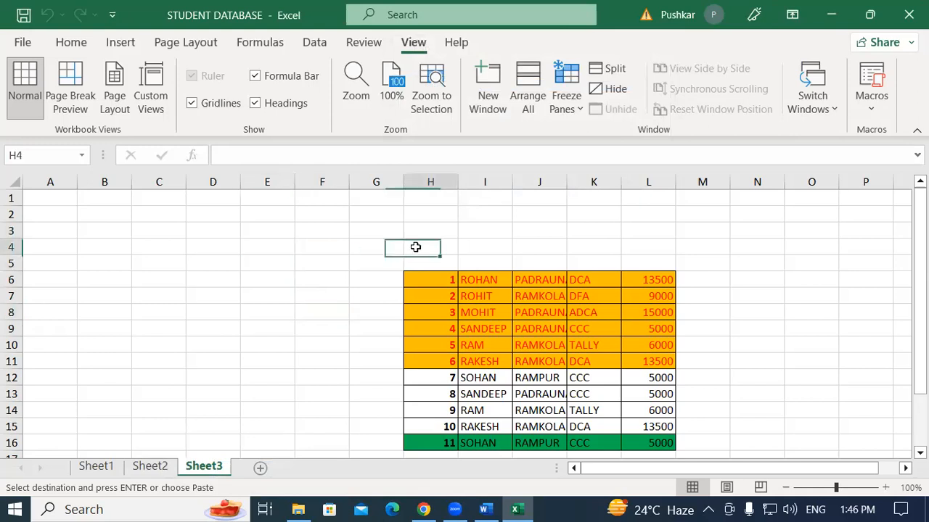
pyautogui.click(327, 300)
pyautogui.click(247, 266)
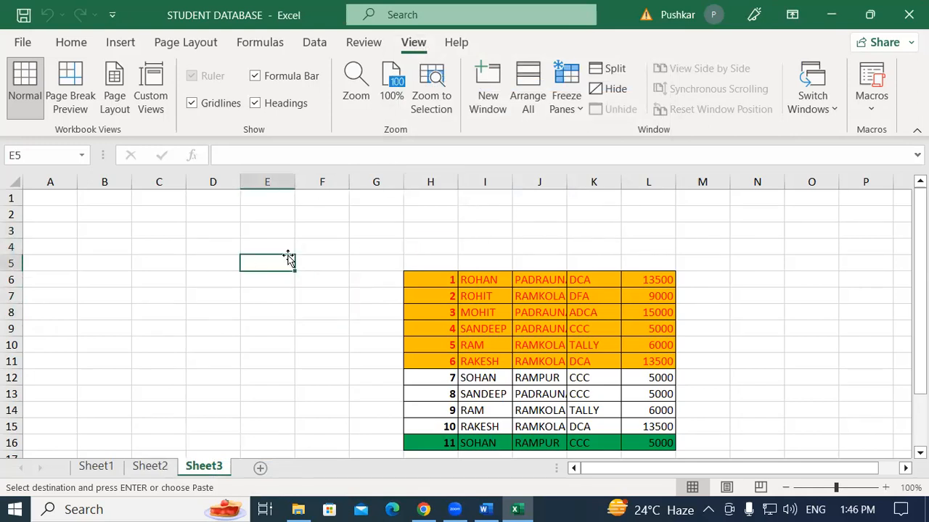
pyautogui.click(337, 245)
pyautogui.moveTo(310, 326); pyautogui.dragTo(268, 328)
pyautogui.click(251, 245)
pyautogui.click(479, 231)
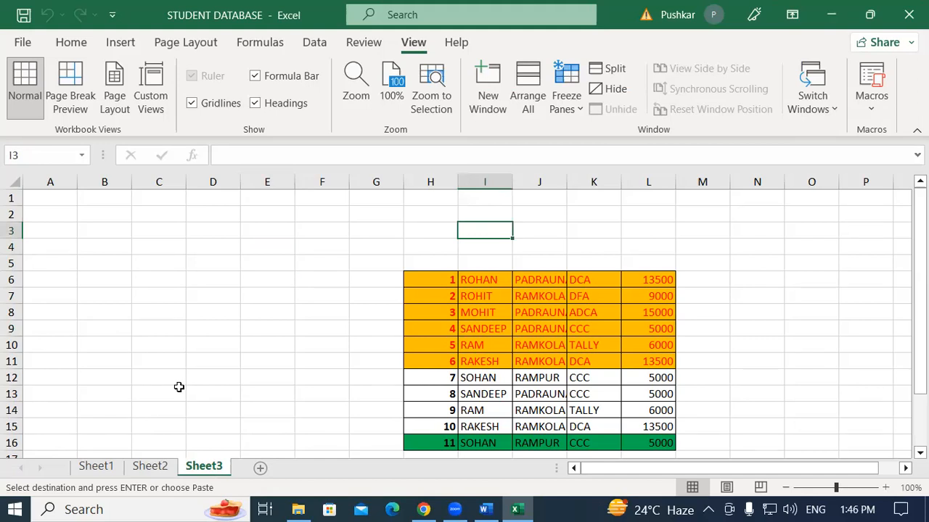
pyautogui.click(315, 267)
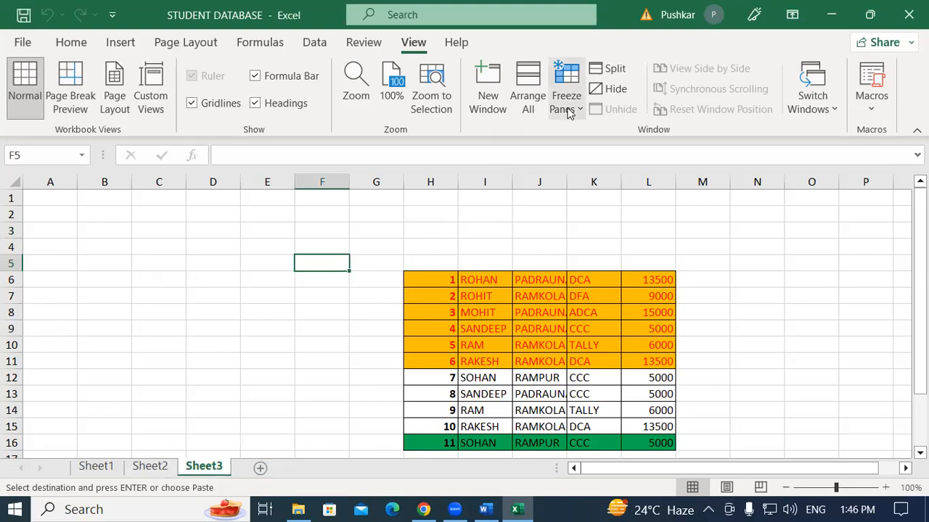
# Step: Delete the empty columns A to D before the student table on Sheet1
pyautogui.click(102, 467)
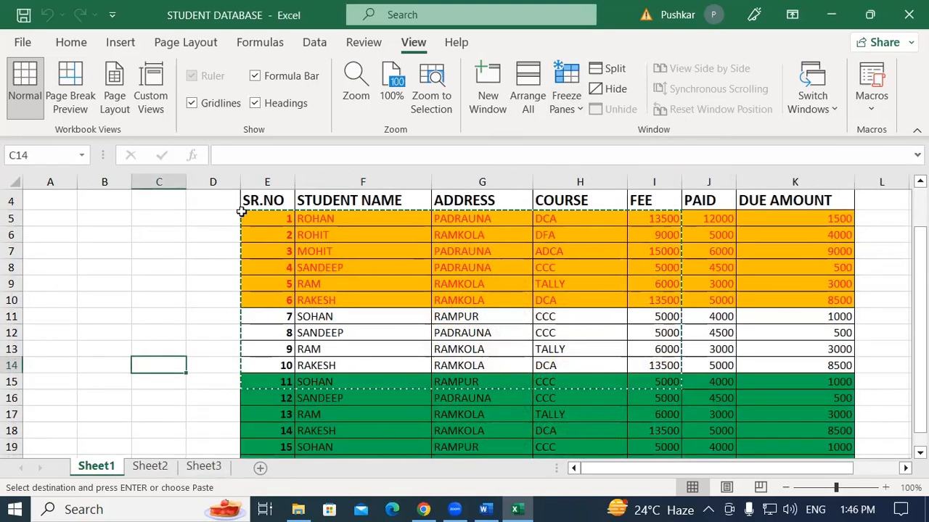
pyautogui.moveTo(66, 197); pyautogui.dragTo(211, 180)
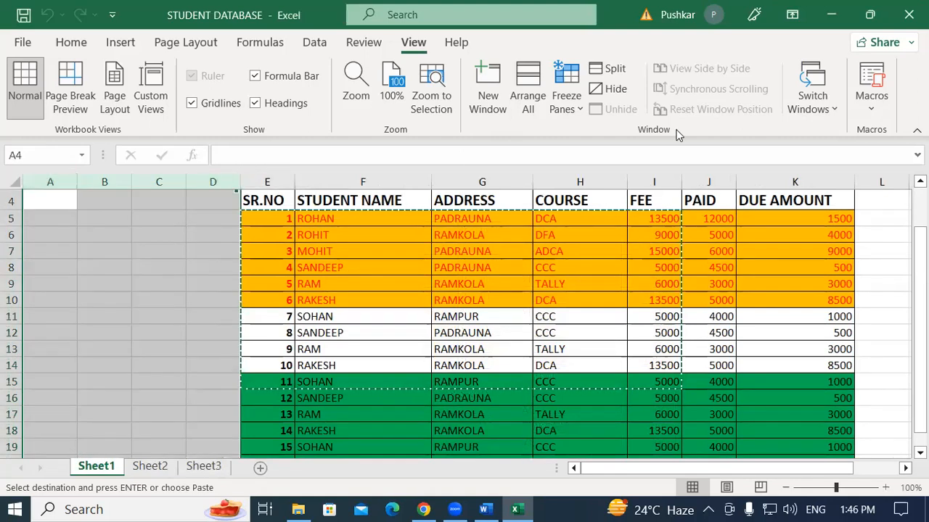
pyautogui.click(72, 42)
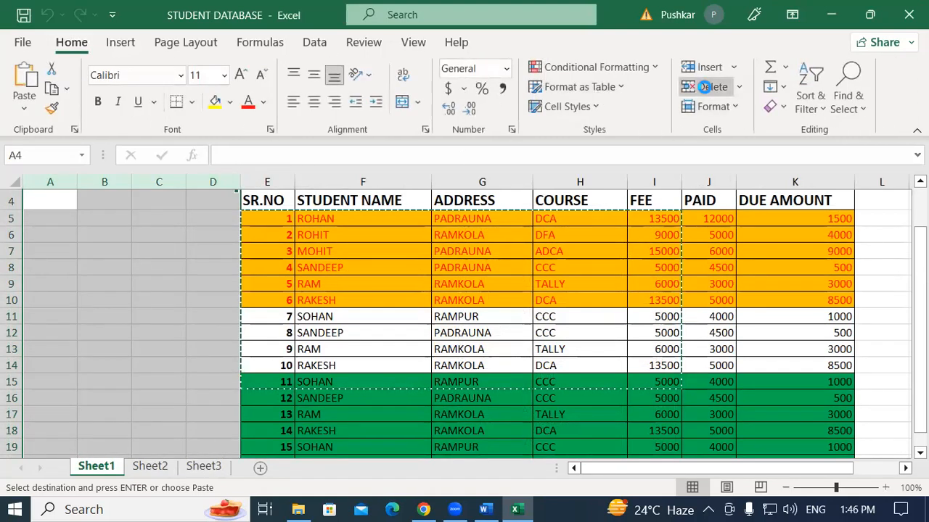
pyautogui.click(704, 87)
pyautogui.click(738, 293)
# Step: Give the table's header cells A4:G4 on Sheet1 a yellow fill and a red font color
pyautogui.moveTo(69, 200); pyautogui.dragTo(573, 200)
pyautogui.click(215, 101)
pyautogui.click(248, 102)
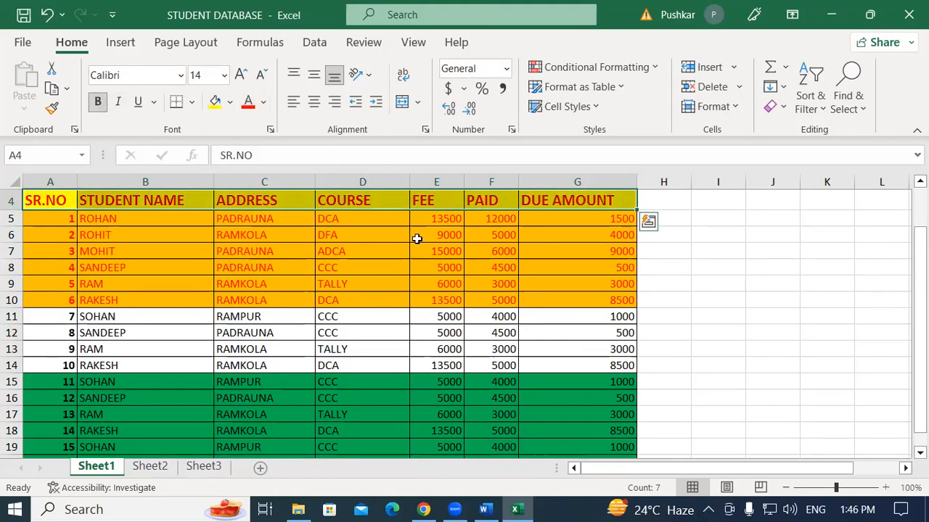
pyautogui.click(695, 282)
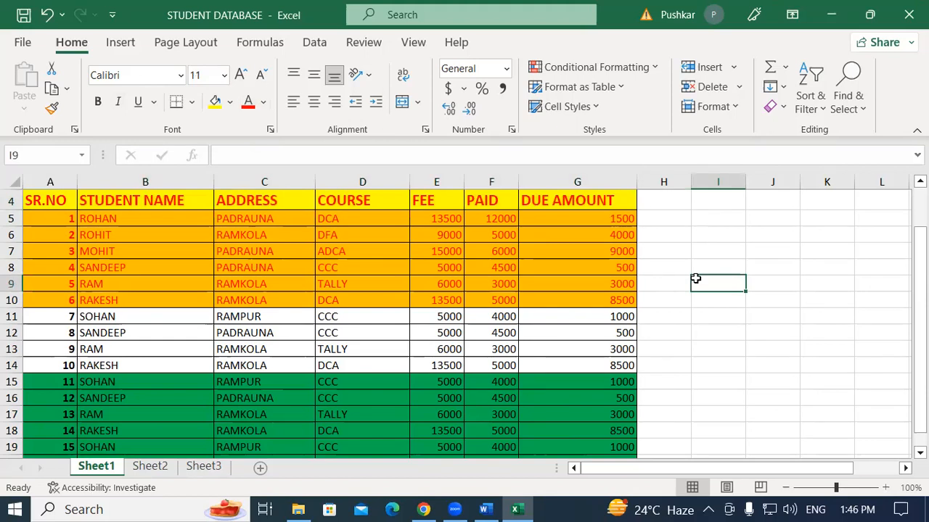
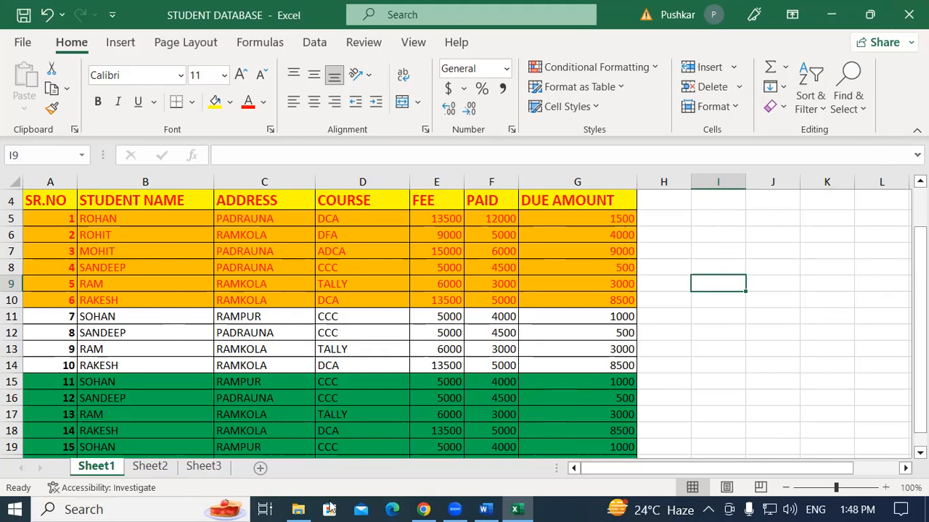
# Step: Delete the STUDENT DATABASE title rows 1 to 3 above the table on Sheet1
pyautogui.scroll(-3, 247, 315)
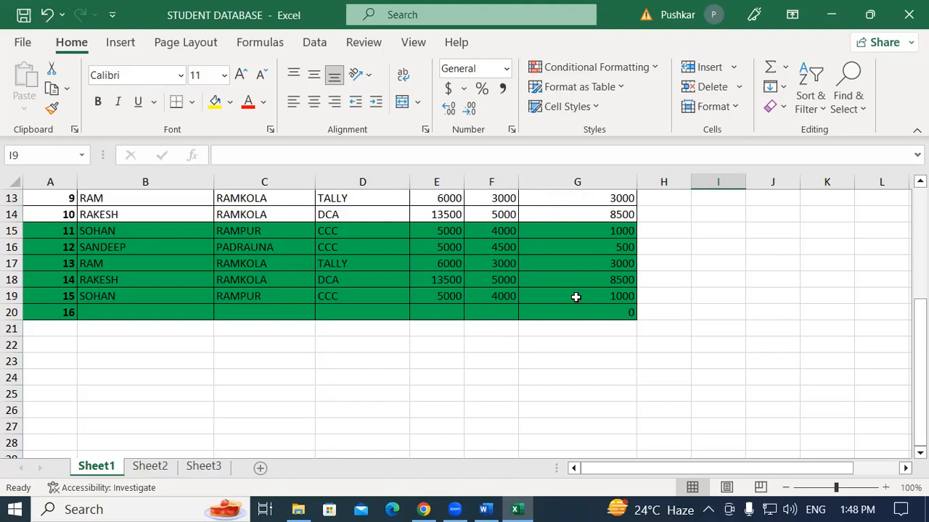
pyautogui.click(491, 278)
pyautogui.scroll(4, 491, 276)
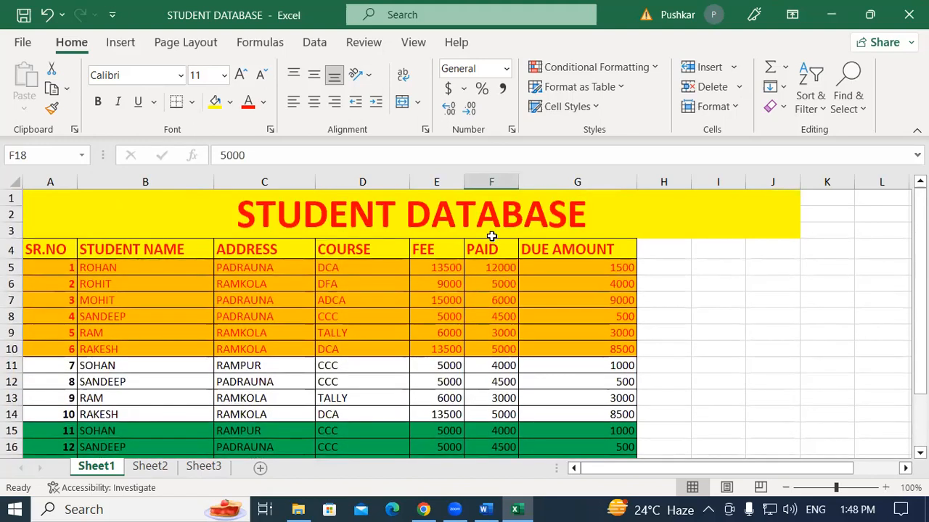
pyautogui.scroll(-5, 481, 263)
pyautogui.scroll(5, 482, 263)
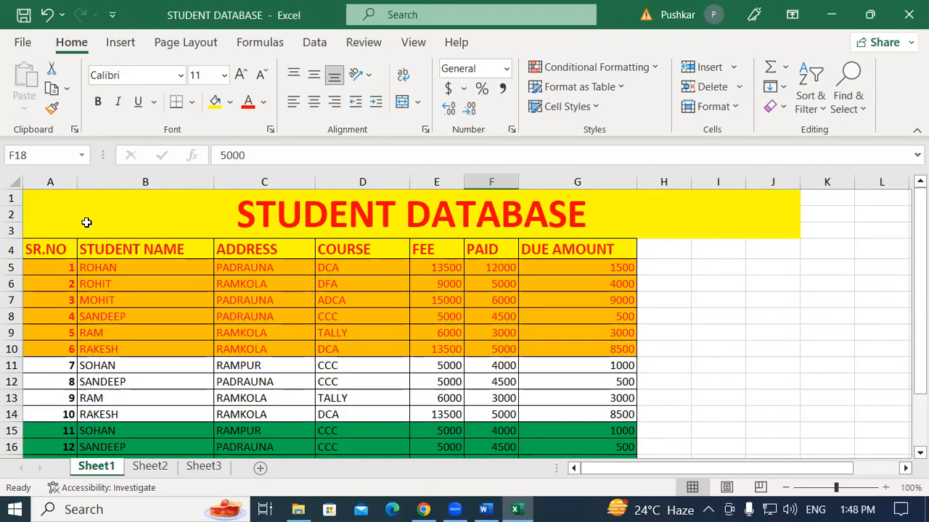
pyautogui.click(13, 211)
pyautogui.moveTo(12, 198); pyautogui.dragTo(14, 230)
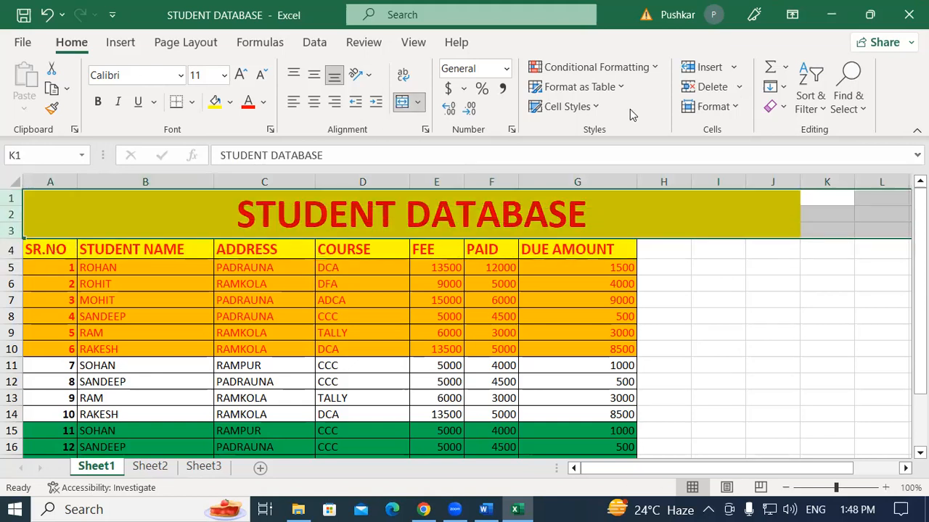
pyautogui.click(707, 87)
pyautogui.click(131, 317)
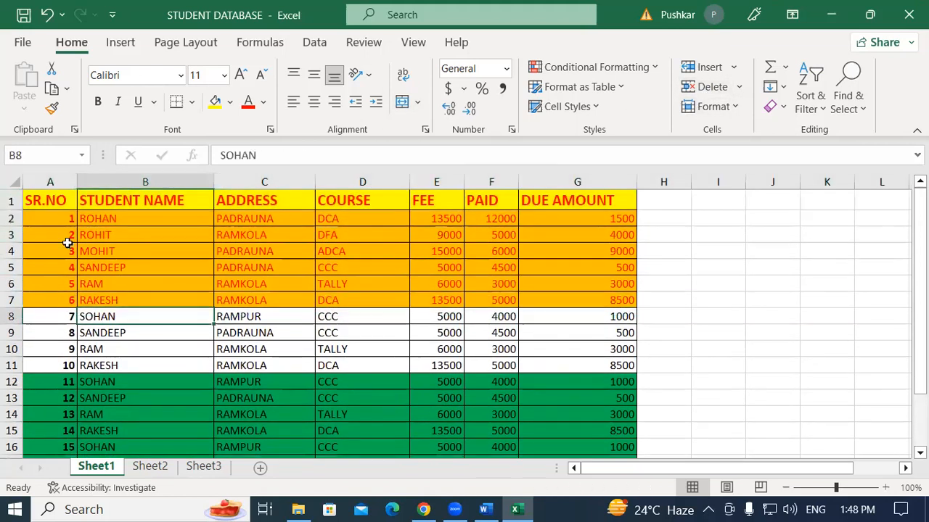
# Step: Freeze the top row of Sheet1 and check the header row against the lower student records
pyautogui.click(11, 200)
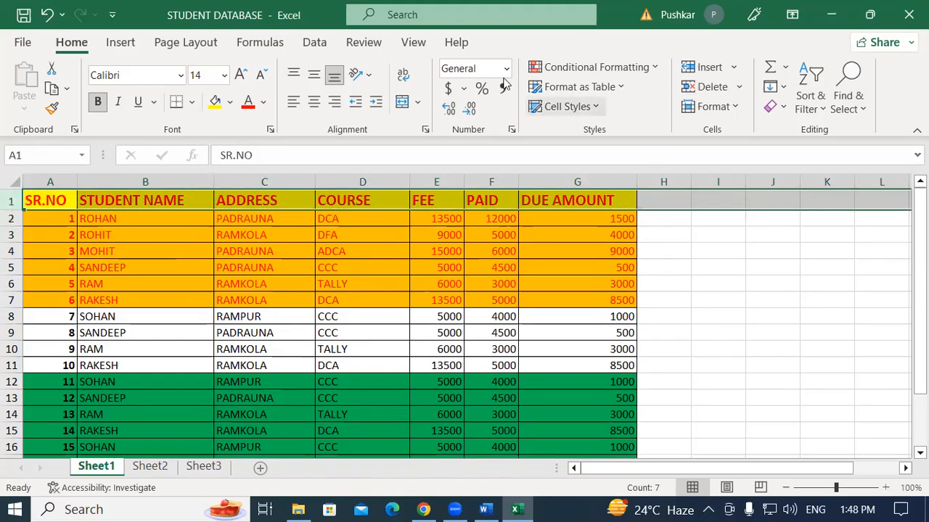
pyautogui.click(411, 42)
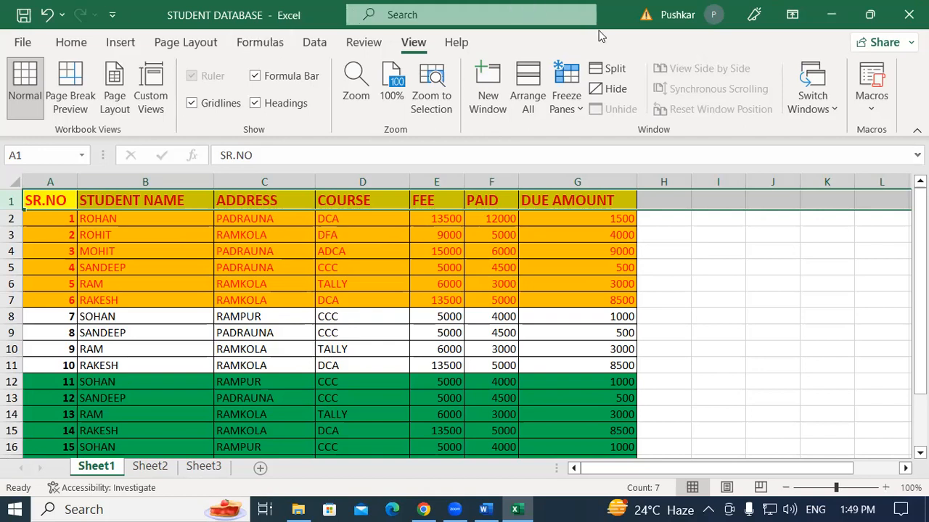
pyautogui.click(570, 108)
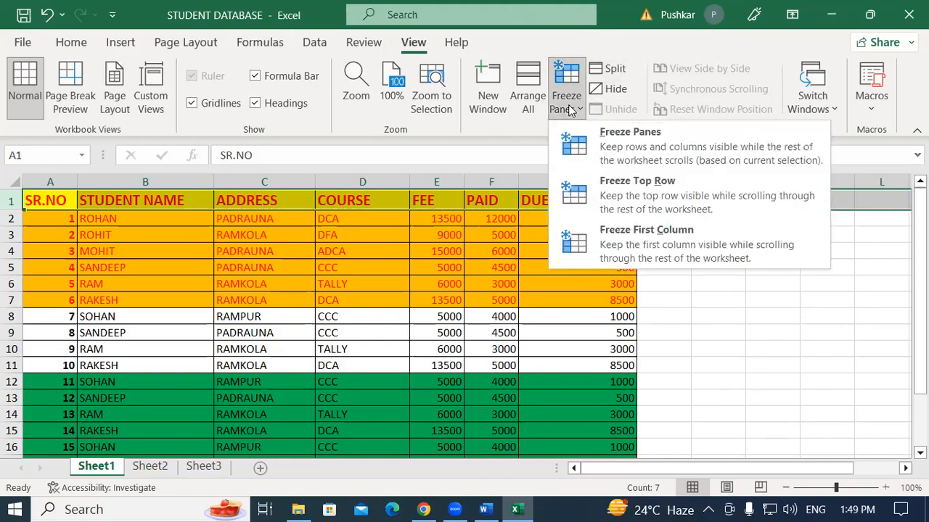
pyautogui.click(657, 186)
pyautogui.click(138, 352)
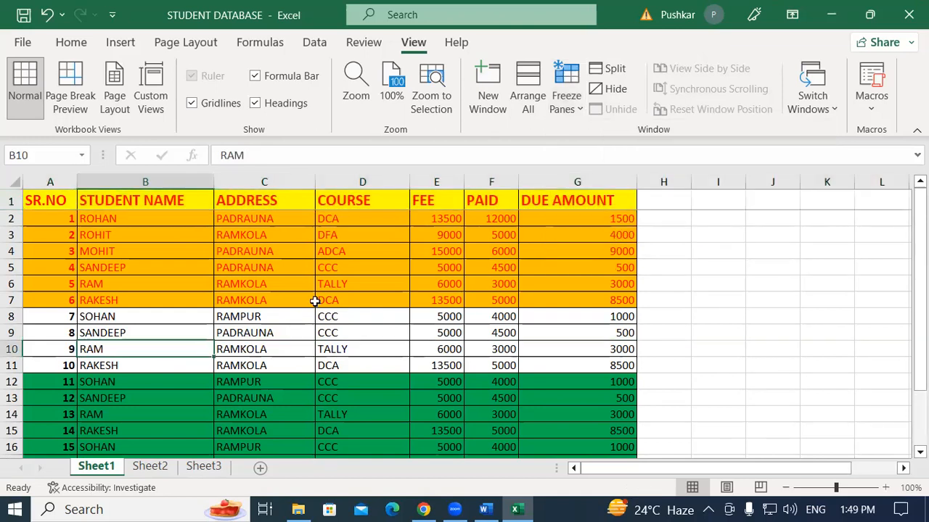
pyautogui.scroll(-3, 319, 290)
pyautogui.scroll(-1, 319, 290)
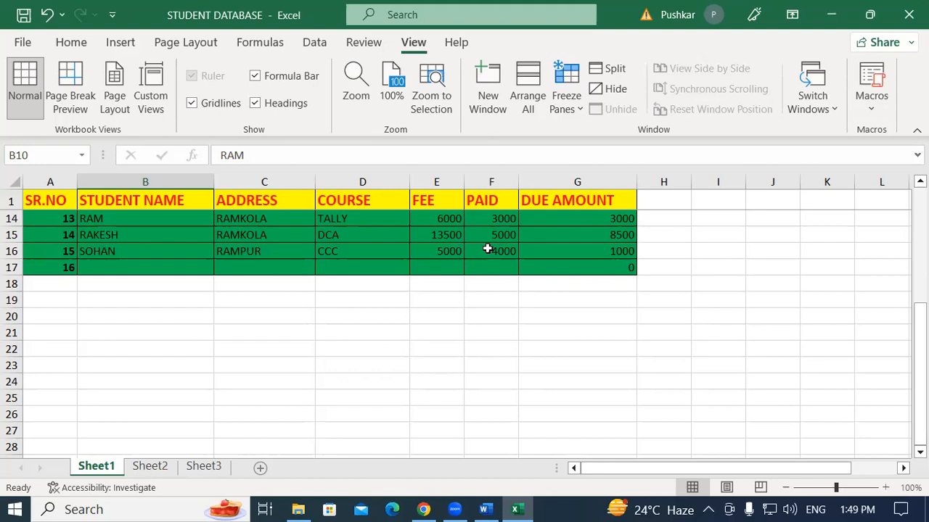
pyautogui.scroll(4, 488, 249)
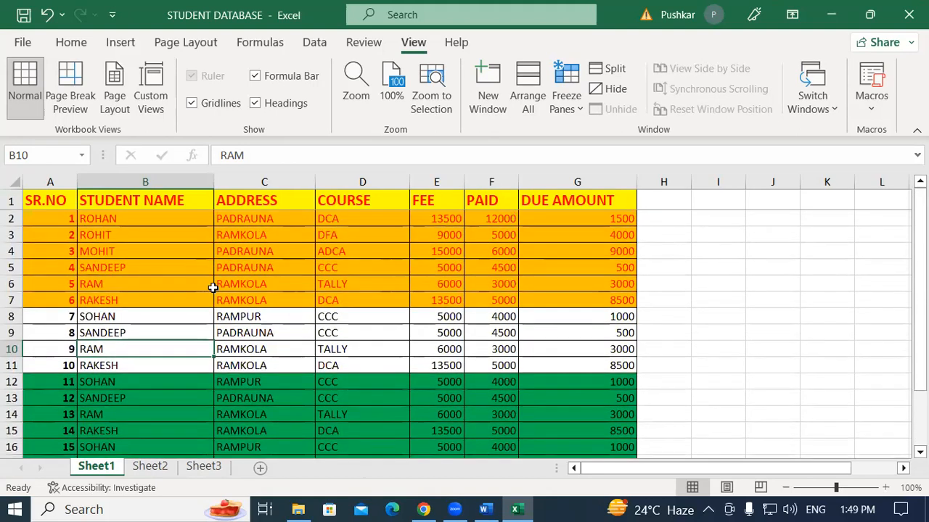
# Step: Delete the SR.NO column so that STUDENT NAME is the table's first column
pyautogui.click(45, 197)
pyautogui.hotkey('ctrl', 'shift', 'Down')
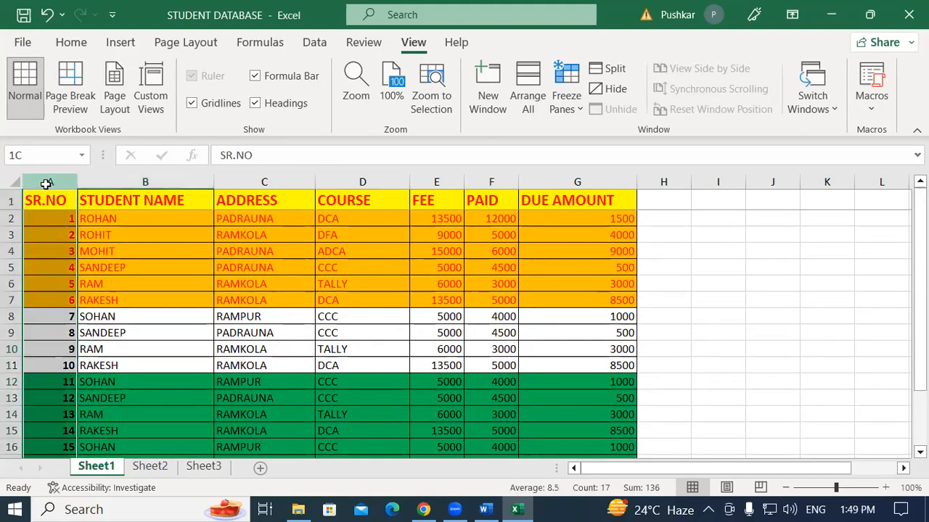
pyautogui.click(29, 42)
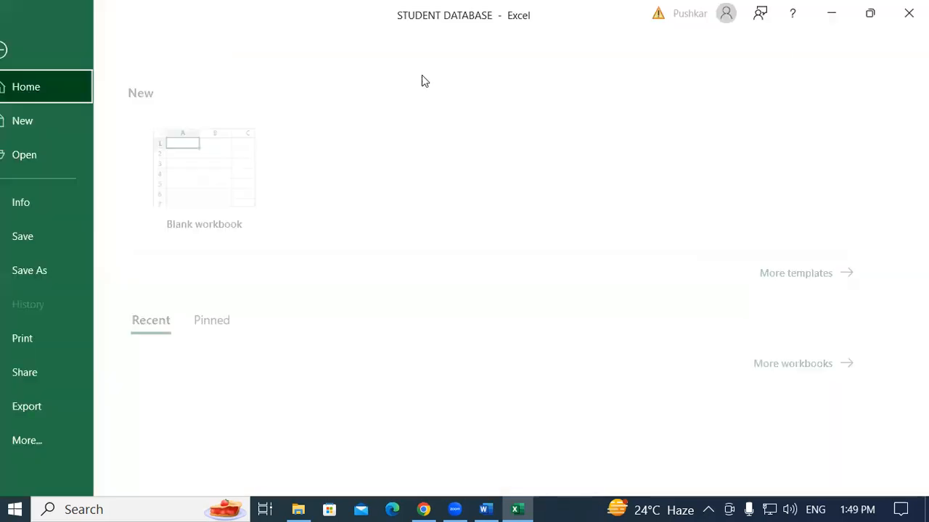
pyautogui.click(24, 51)
pyautogui.click(71, 42)
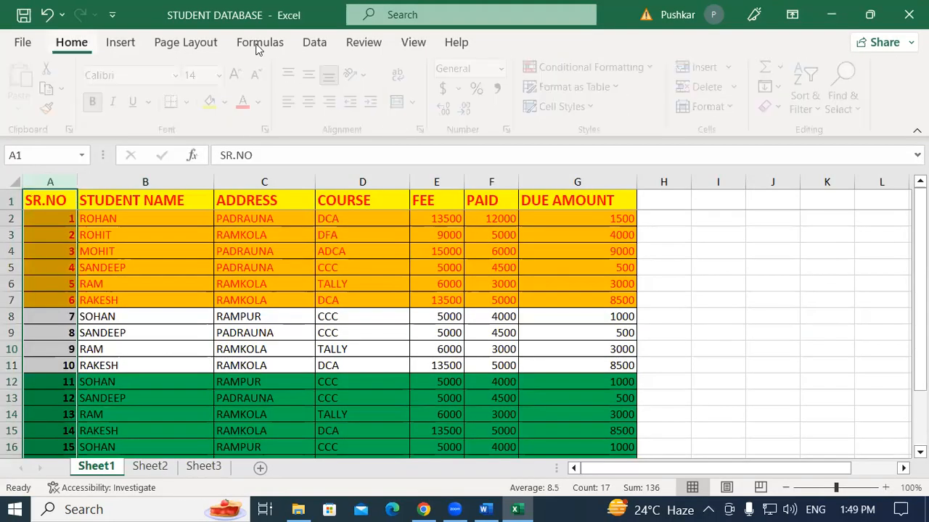
pyautogui.click(703, 86)
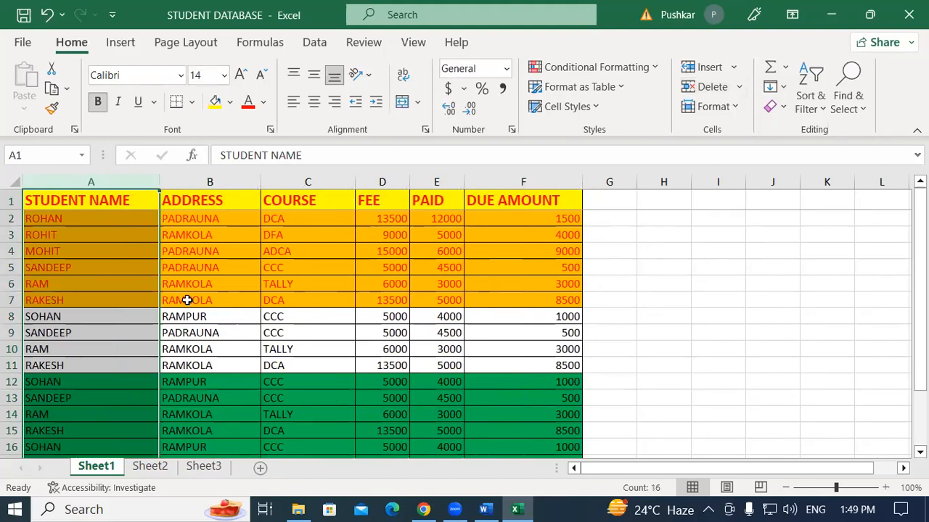
# Step: Freeze the first column of Sheet1, which holds the student names
pyautogui.click(135, 302)
pyautogui.hscroll(2, 464, 319)
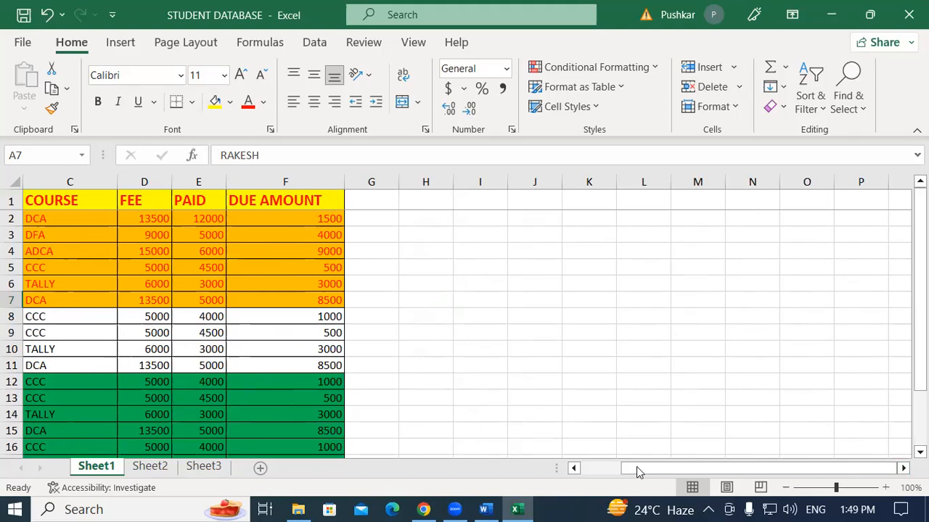
pyautogui.moveTo(637, 466); pyautogui.dragTo(596, 468)
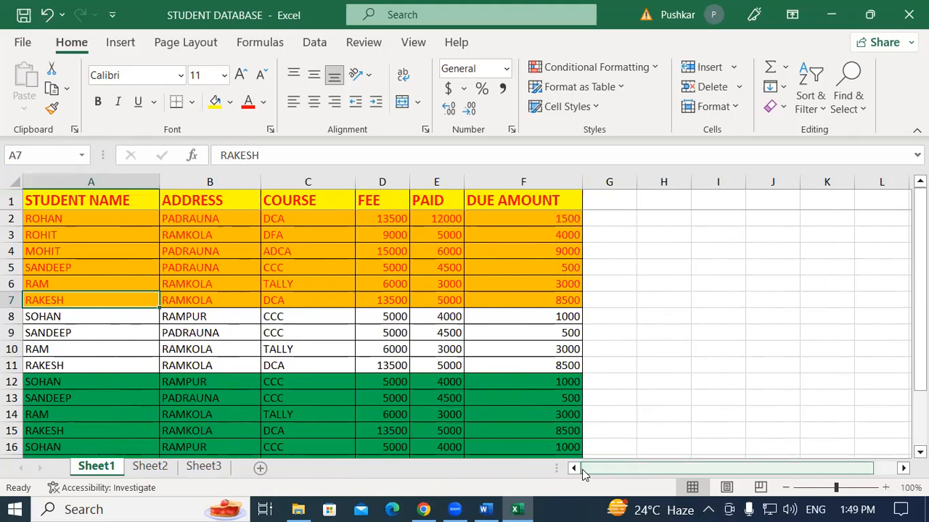
pyautogui.click(66, 177)
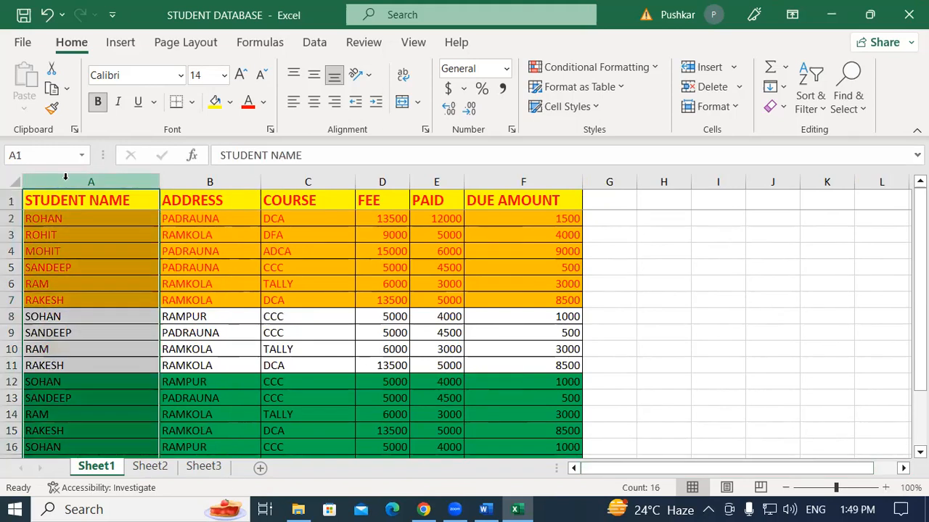
pyautogui.click(412, 43)
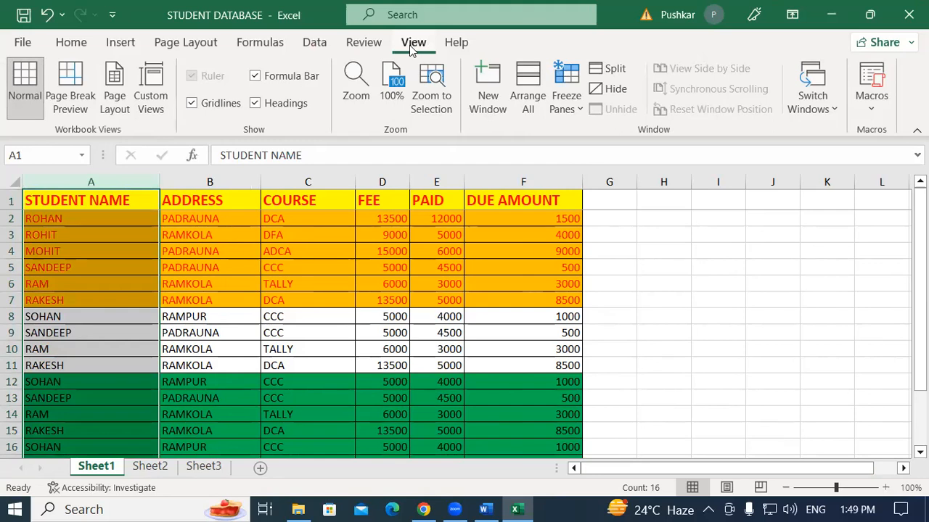
pyautogui.click(577, 109)
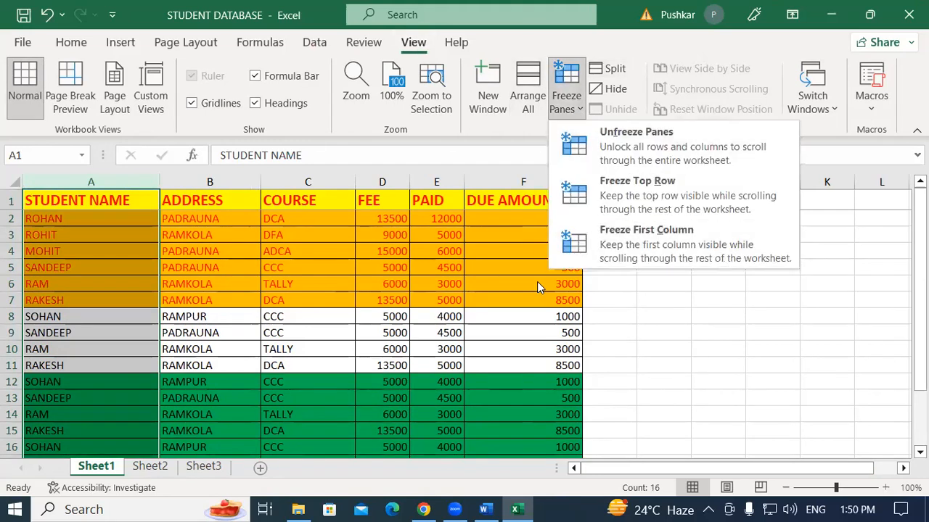
pyautogui.click(667, 232)
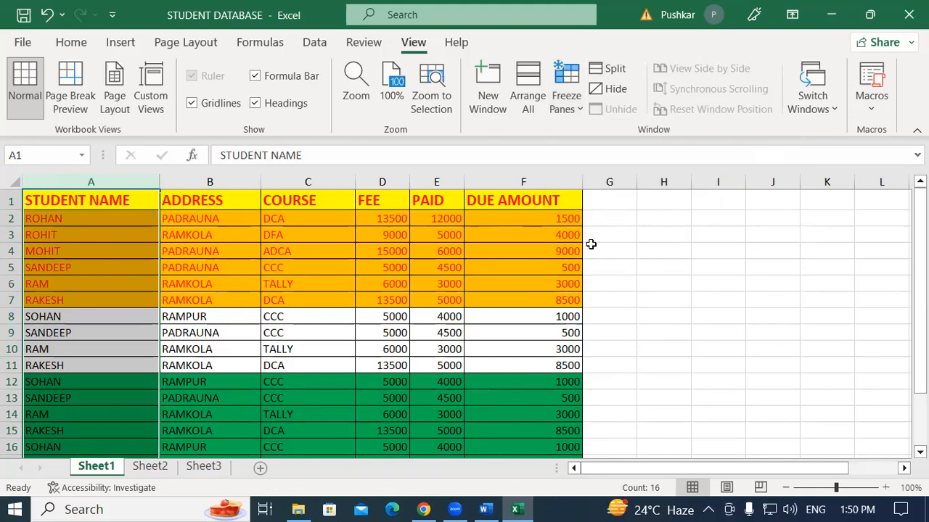
# Step: Scroll Sheet1 sideways past the table and back to examine the frozen STUDENT NAME column
pyautogui.click(285, 315)
pyautogui.click(904, 468)
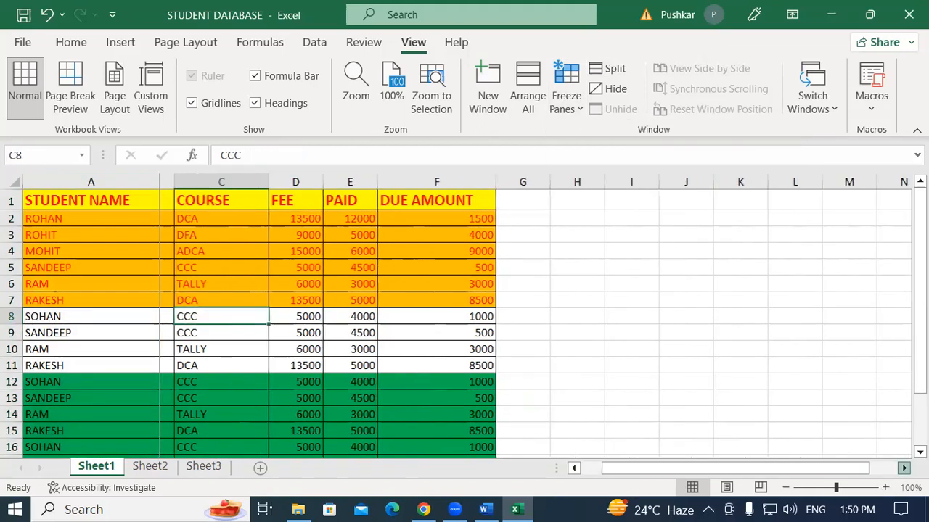
pyautogui.click(904, 468)
pyautogui.click(904, 468)
pyautogui.click(903, 468)
pyautogui.click(904, 468)
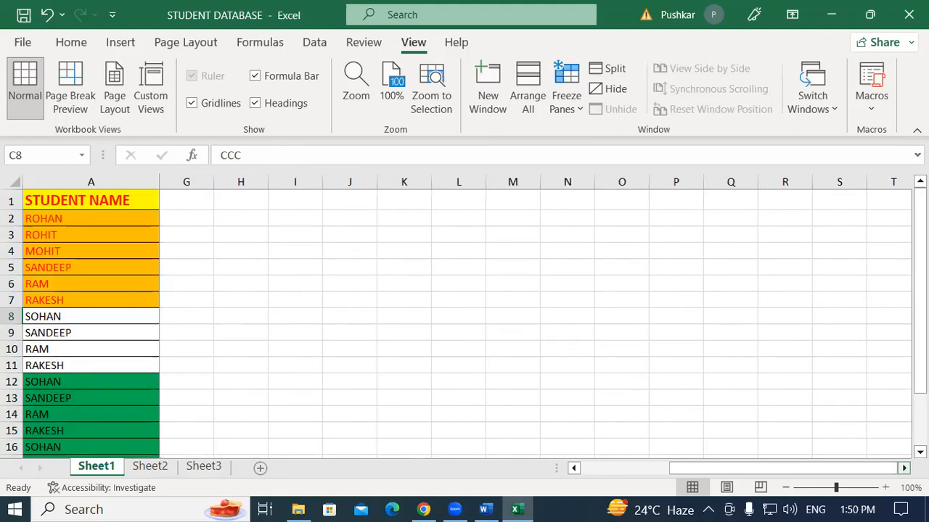
pyautogui.moveTo(844, 471); pyautogui.dragTo(671, 468)
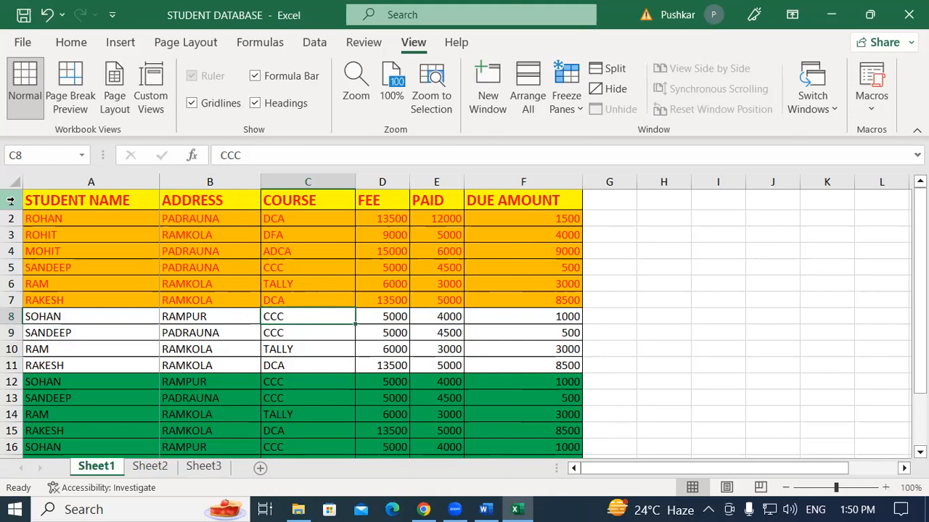
pyautogui.click(186, 201)
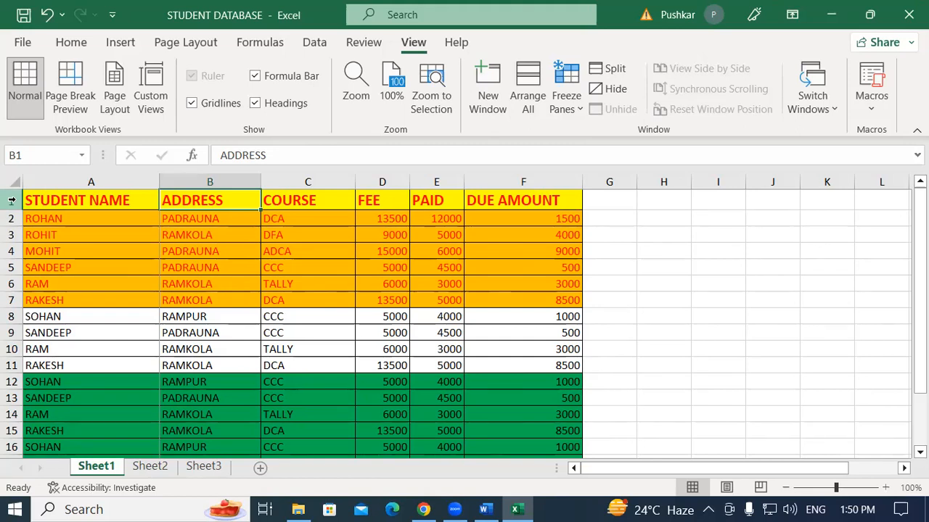
pyautogui.moveTo(41, 200); pyautogui.dragTo(55, 456)
pyautogui.moveTo(91, 209); pyautogui.dragTo(548, 205)
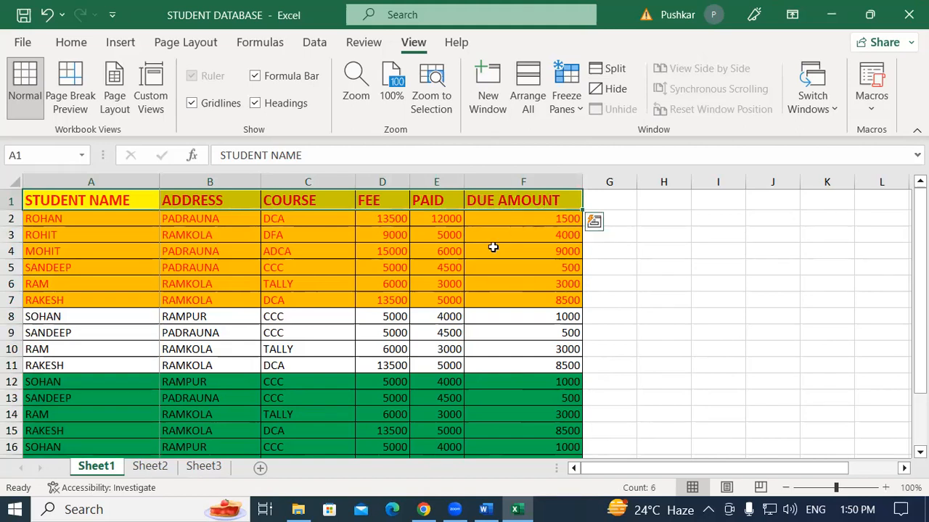
pyautogui.click(472, 267)
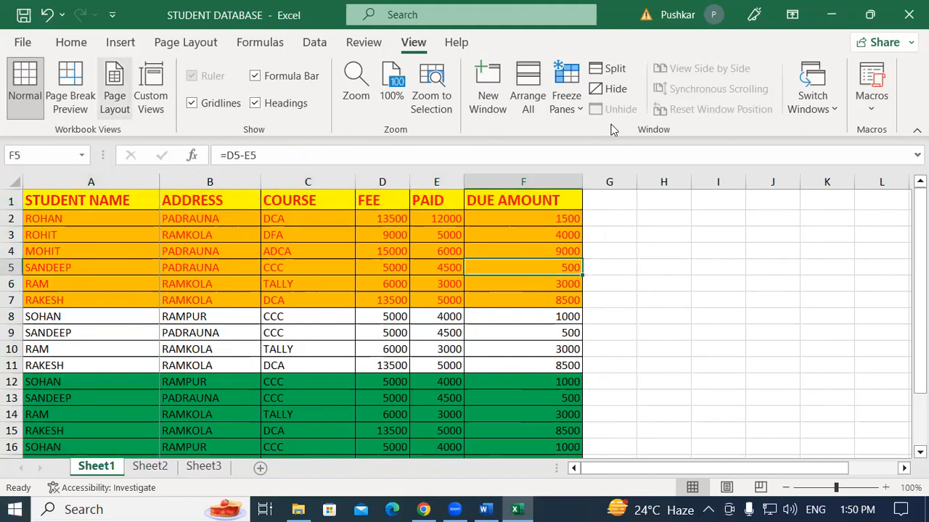
# Step: Unfreeze the first column and freeze the panes at cell C8, locking rows 1 to 7 and columns A and B
pyautogui.click(570, 105)
pyautogui.click(606, 138)
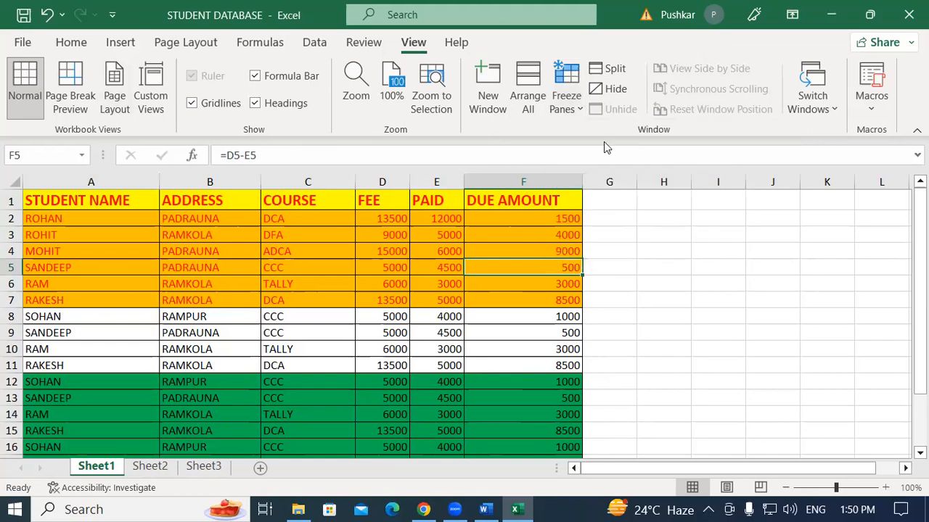
pyautogui.click(343, 314)
pyautogui.click(568, 105)
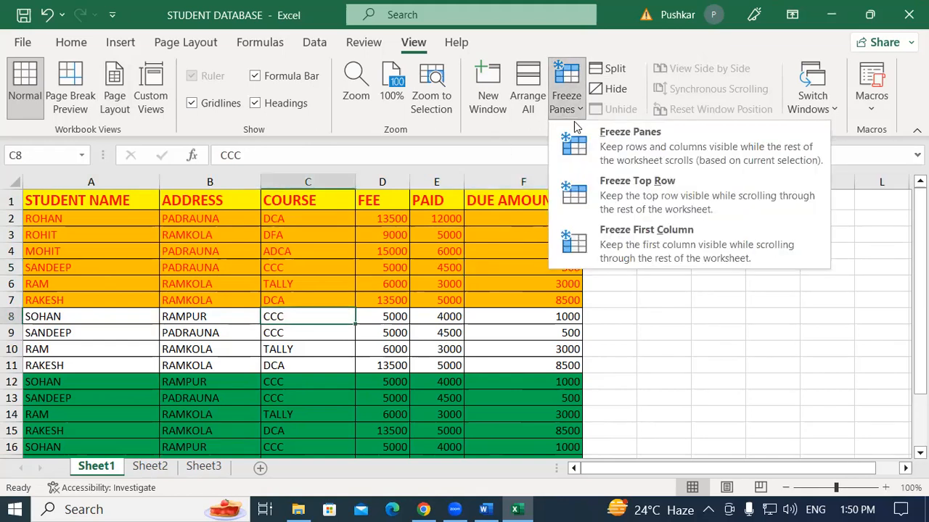
pyautogui.click(633, 147)
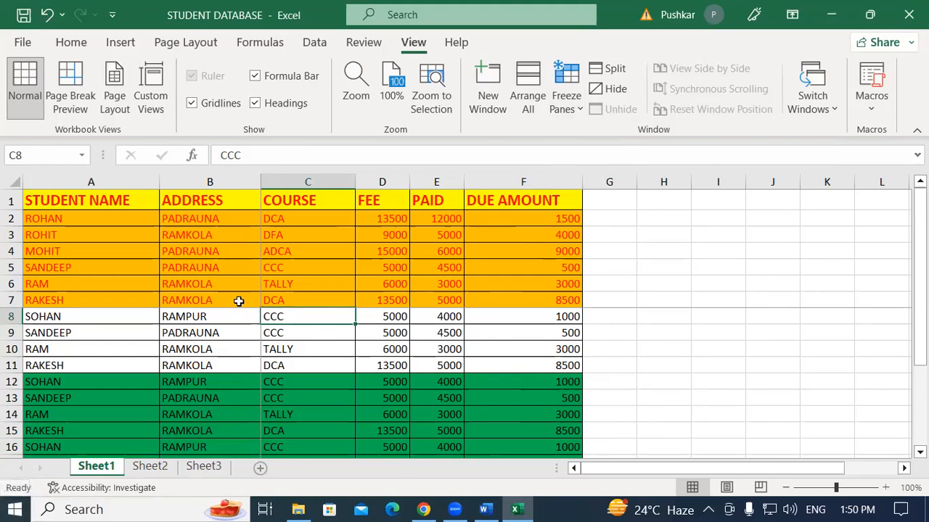
# Step: Scroll Sheet1 vertically and horizontally to examine how the panes frozen at C8 behave
pyautogui.scroll(-4, 648, 268)
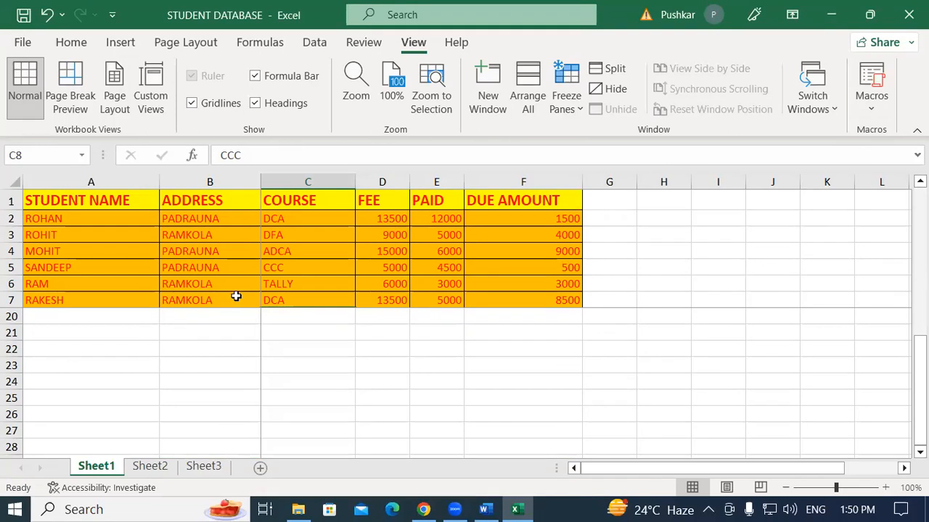
pyautogui.scroll(4, 234, 295)
pyautogui.click(903, 468)
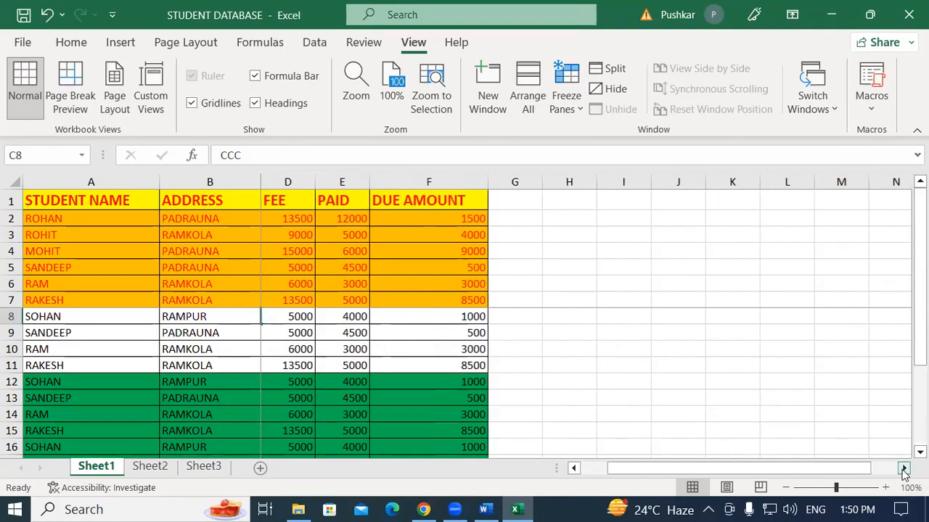
pyautogui.click(904, 468)
pyautogui.click(903, 468)
pyautogui.click(903, 468)
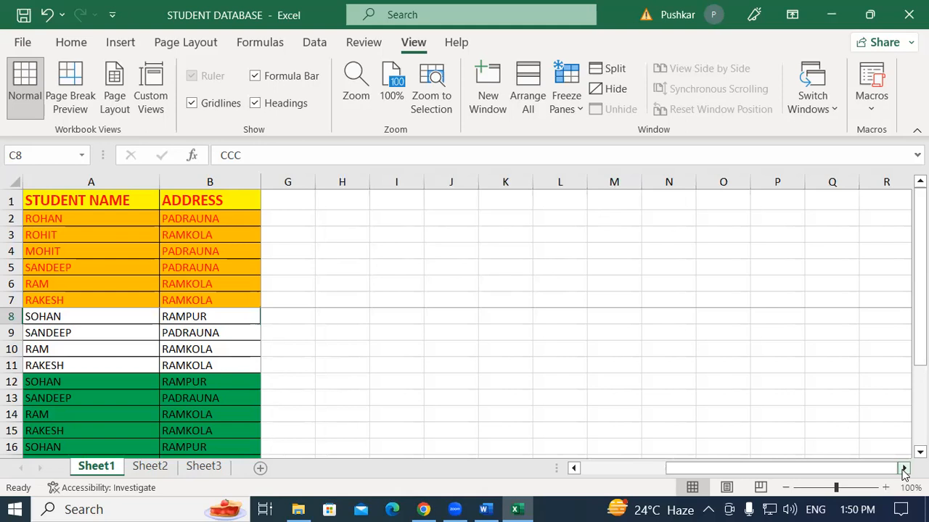
pyautogui.moveTo(729, 471); pyautogui.dragTo(597, 471)
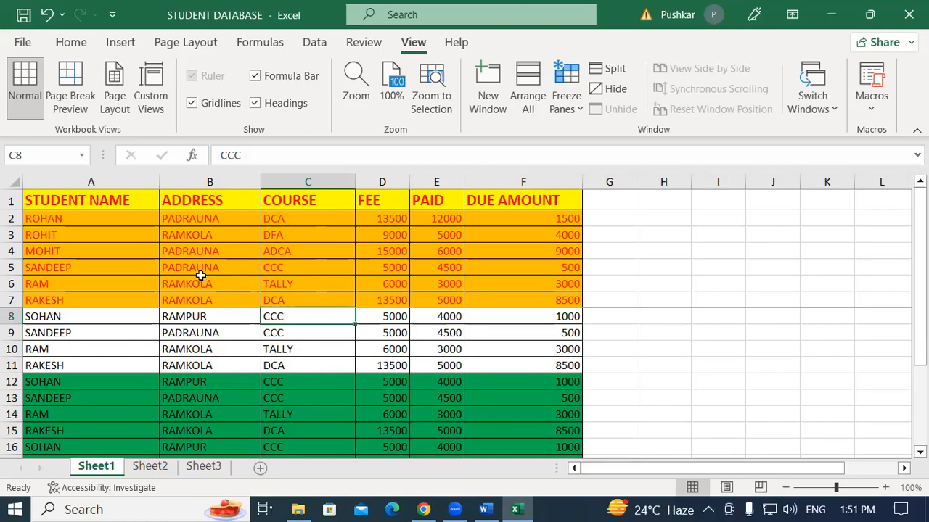
pyautogui.scroll(-5, 269, 290)
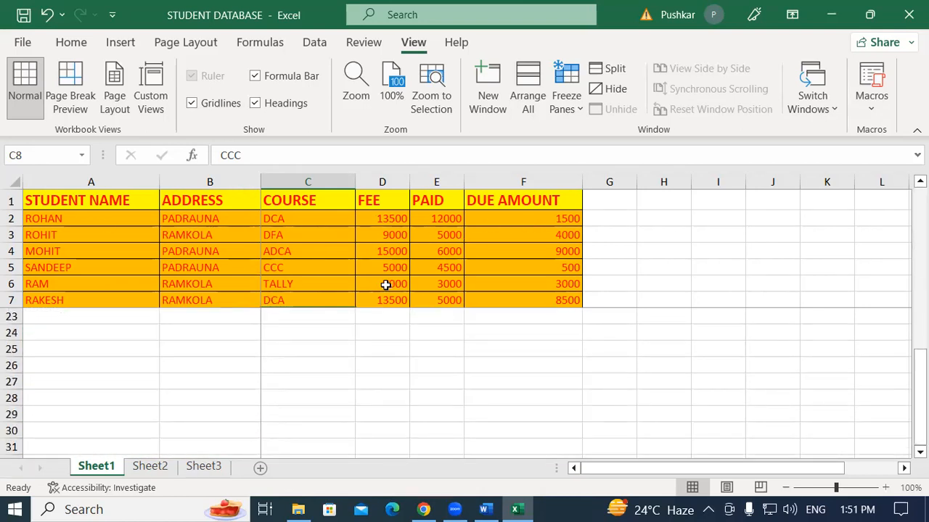
# Step: Return Sheet1 to the start of the table and unfreeze the panes locked at cell C8
pyautogui.scroll(5, 385, 284)
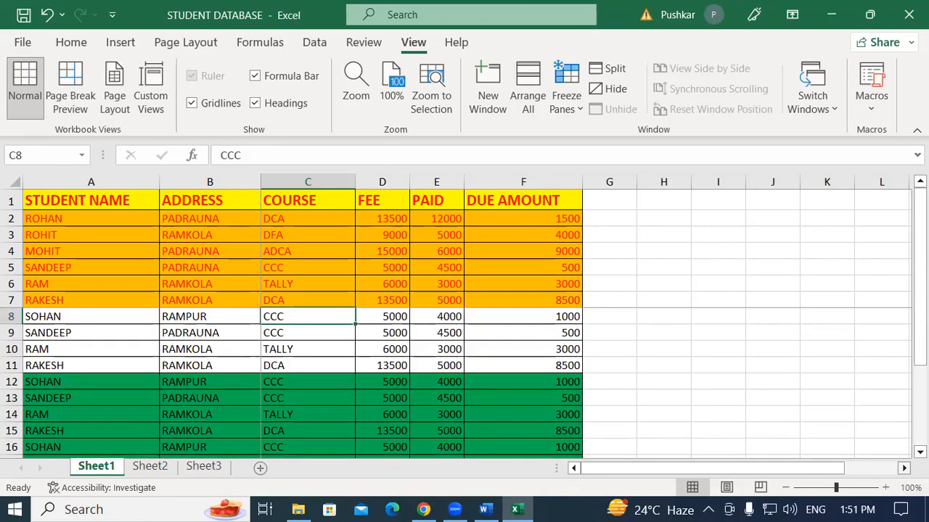
pyautogui.hscroll(4, 904, 468)
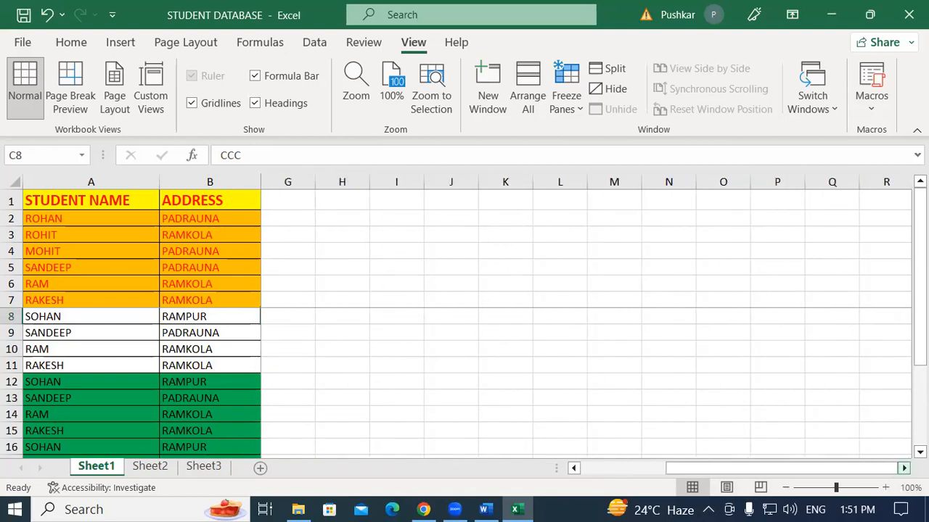
pyautogui.moveTo(720, 472); pyautogui.dragTo(690, 468)
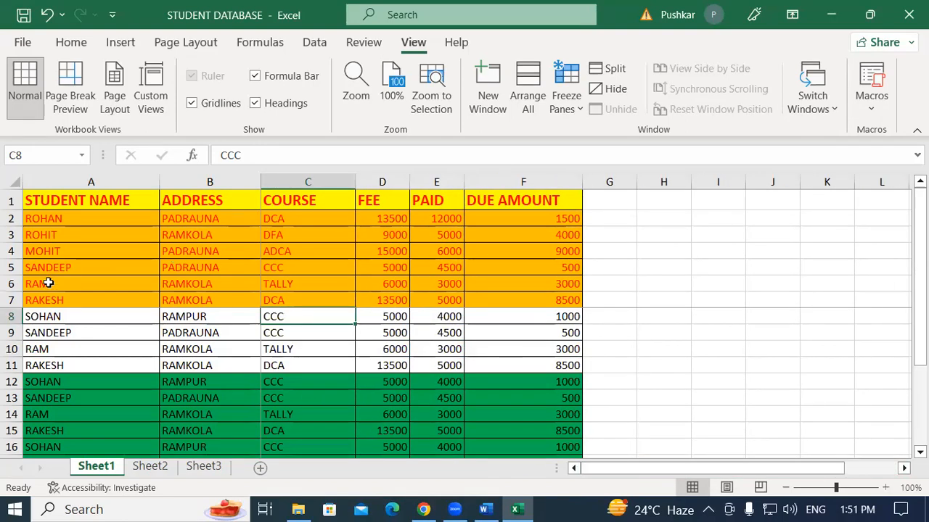
pyautogui.click(572, 109)
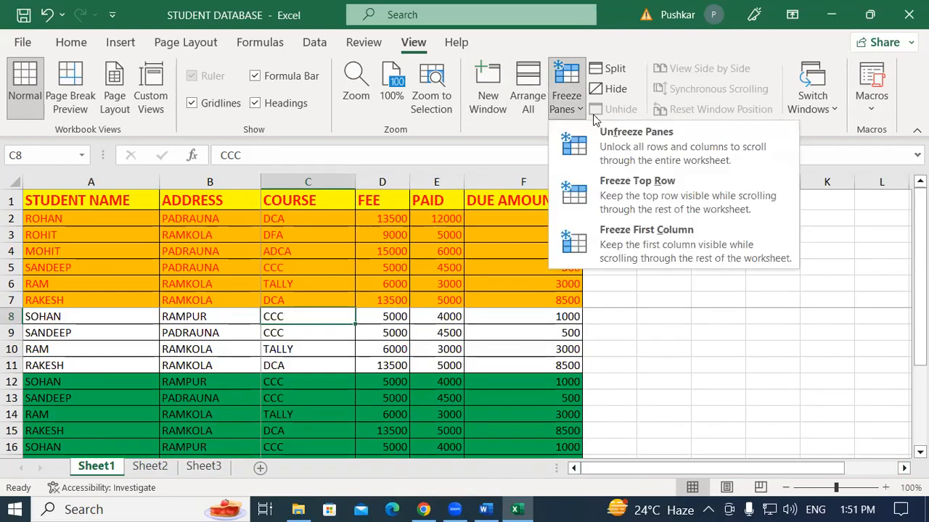
pyautogui.click(572, 109)
pyautogui.click(571, 108)
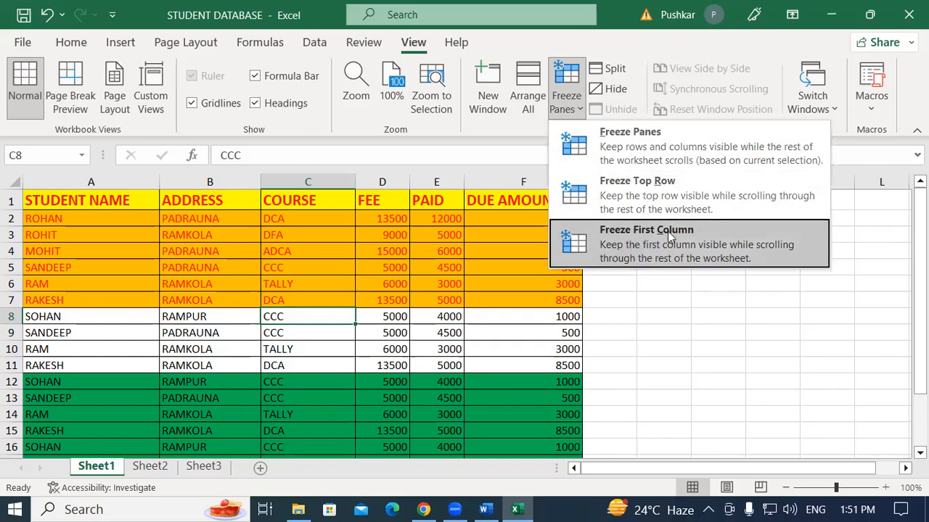
pyautogui.click(284, 297)
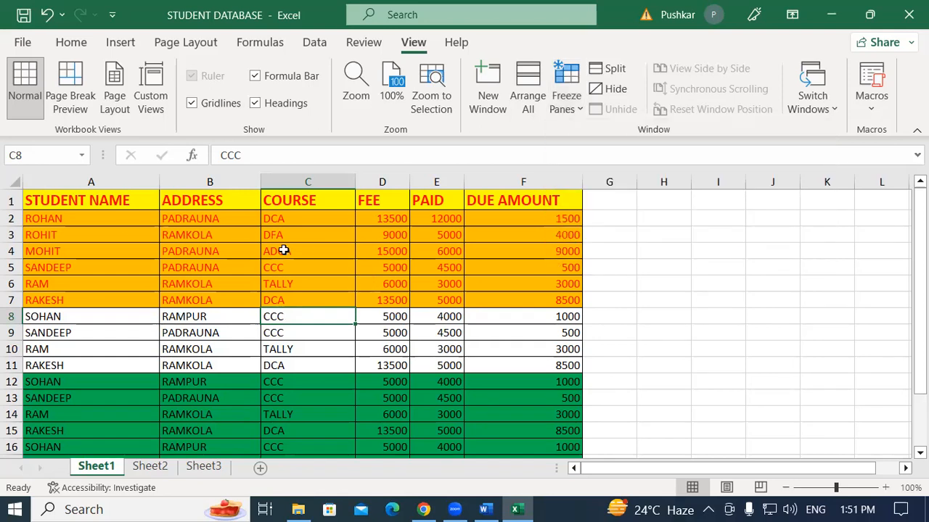
# Step: Freeze the panes at cell C4, locking rows 1 to 3 and columns A and B, and check them by scrolling vertically
pyautogui.click(283, 249)
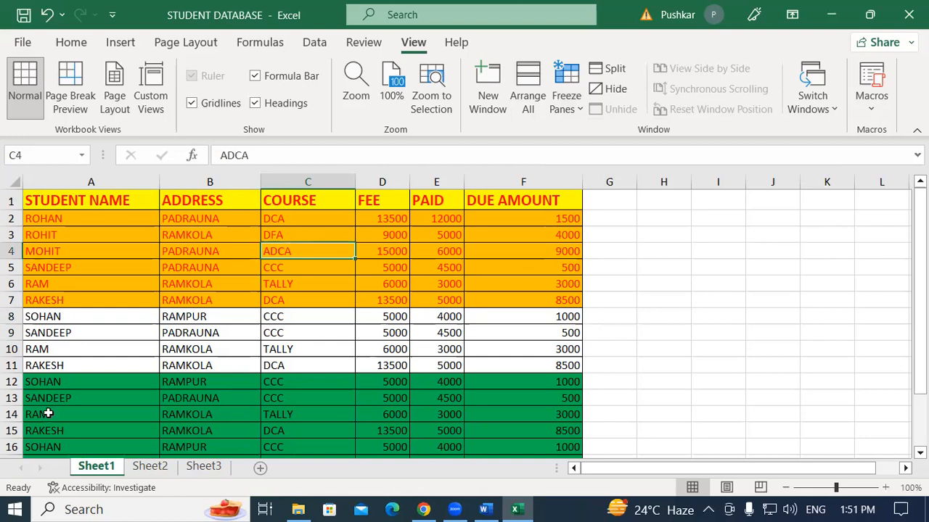
pyautogui.click(577, 107)
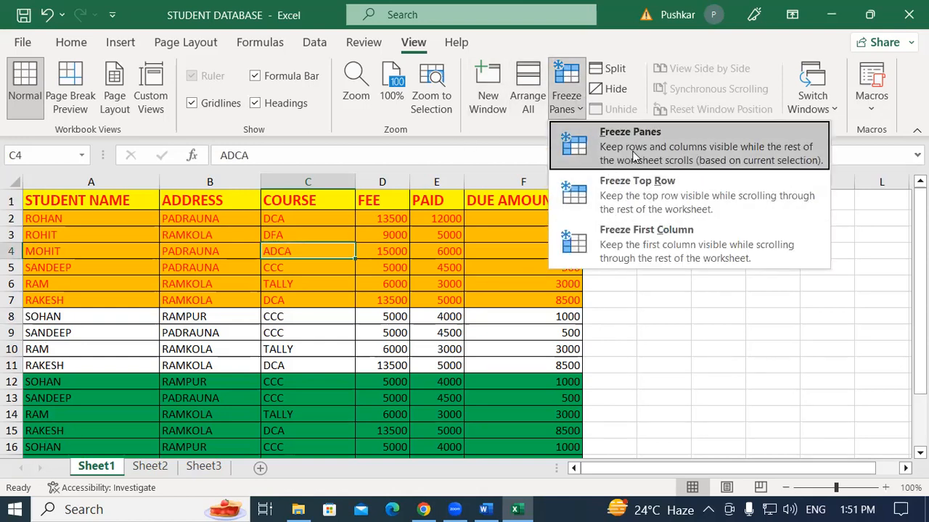
pyautogui.click(631, 149)
pyautogui.scroll(-4, 363, 321)
pyautogui.scroll(4, 363, 321)
# Step: Unfreeze the panes locked at cell C4 on Sheet1
pyautogui.click(566, 101)
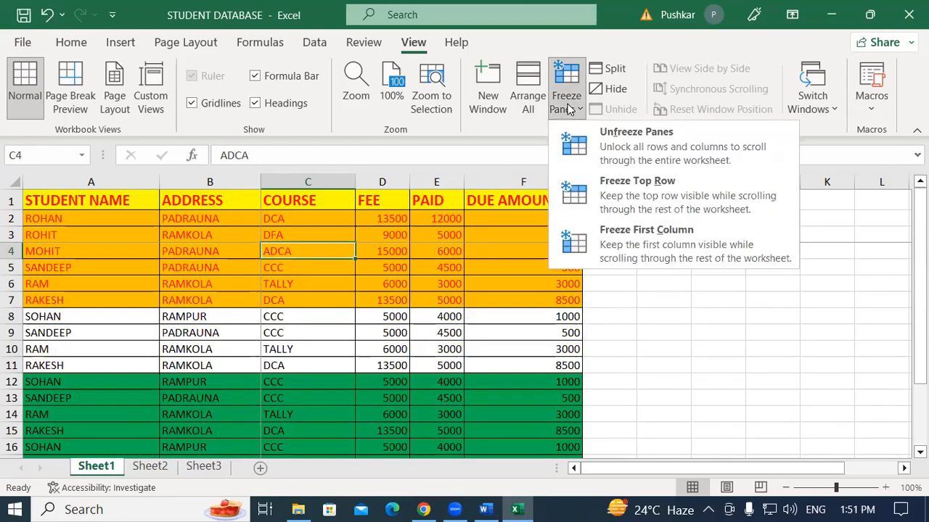
pyautogui.click(634, 141)
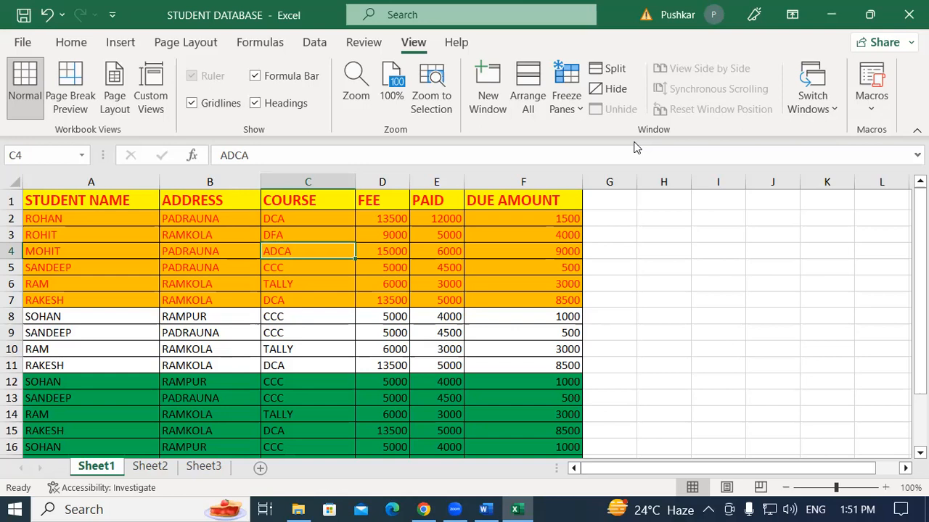
pyautogui.click(563, 114)
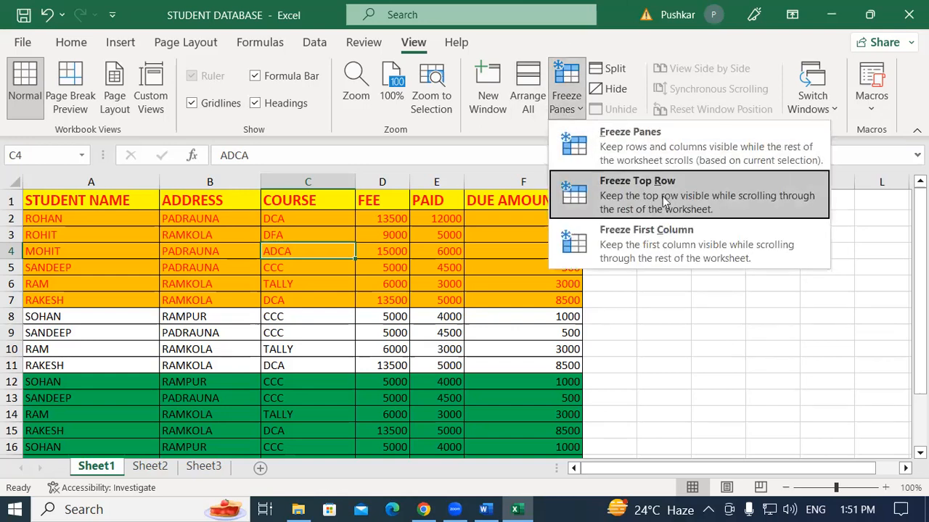
pyautogui.click(657, 319)
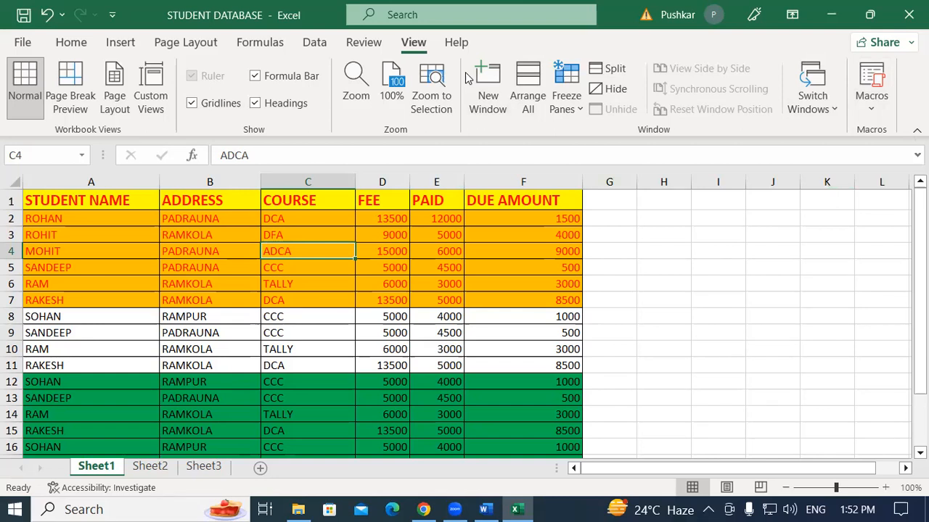
# Step: Check which open workbooks the Switch Windows command offers
pyautogui.click(612, 237)
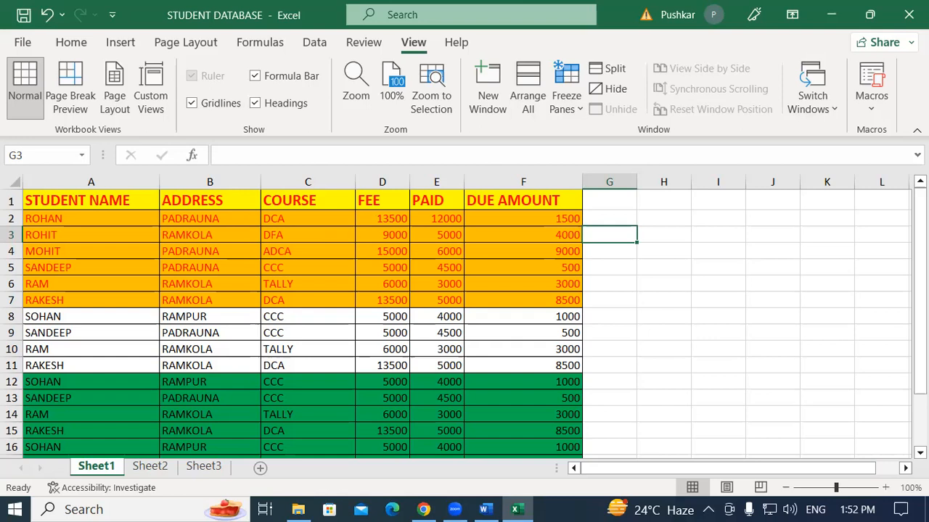
pyautogui.click(822, 116)
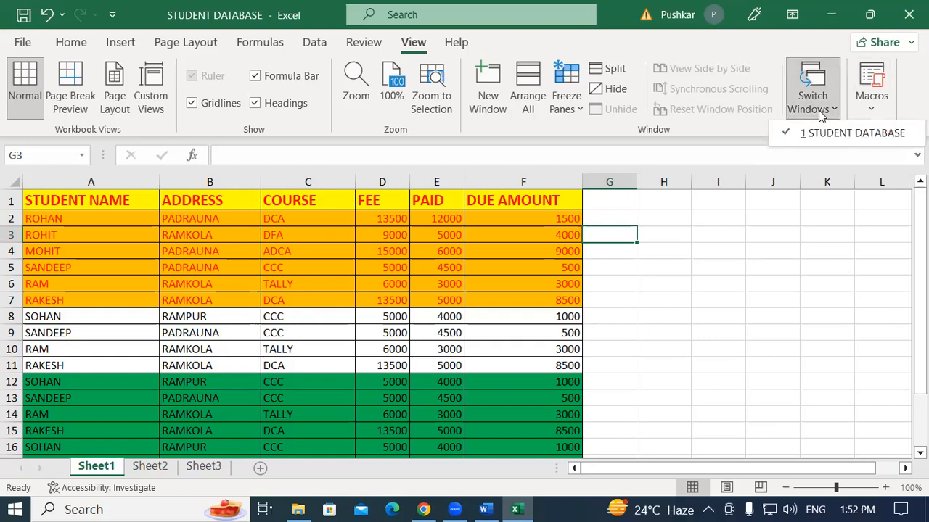
pyautogui.click(704, 333)
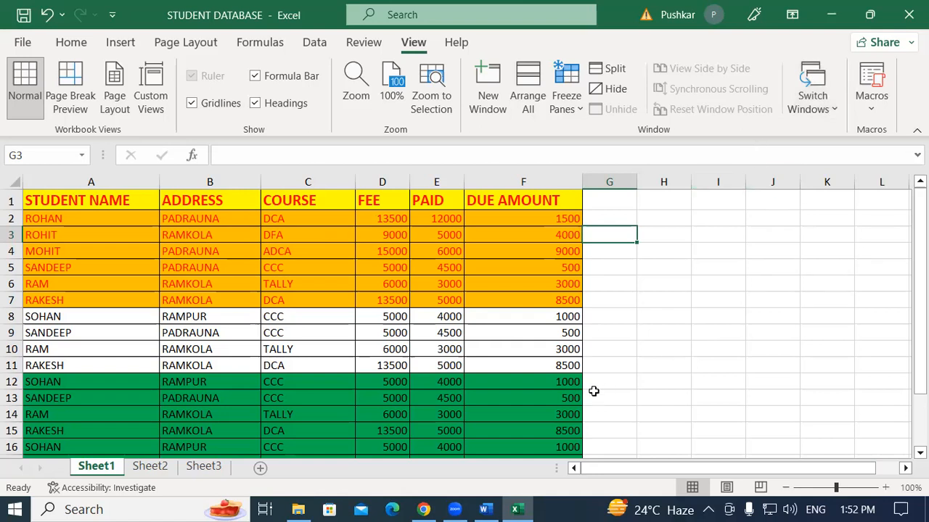
# Step: Create a new blank workbook, enter EREARAERER in cell A1, and create a second blank workbook
pyautogui.click(697, 345)
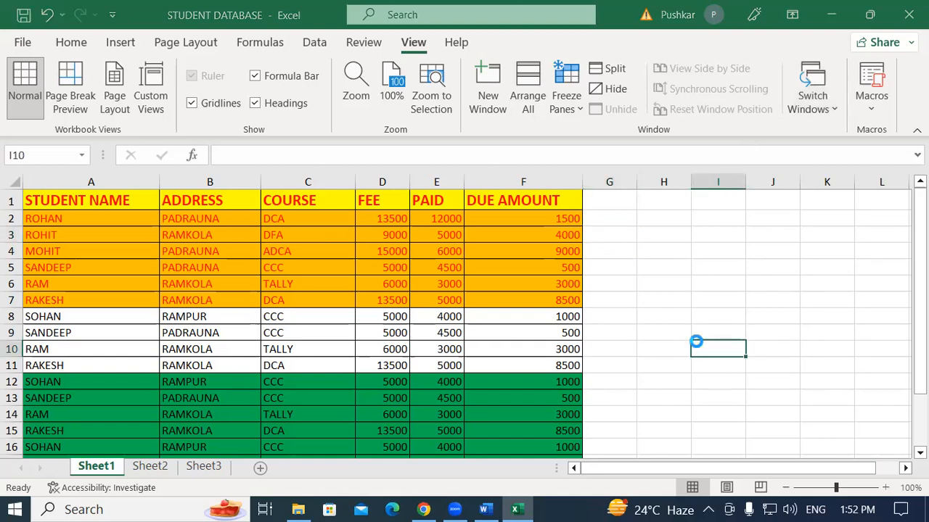
pyautogui.write('EREARAERER')
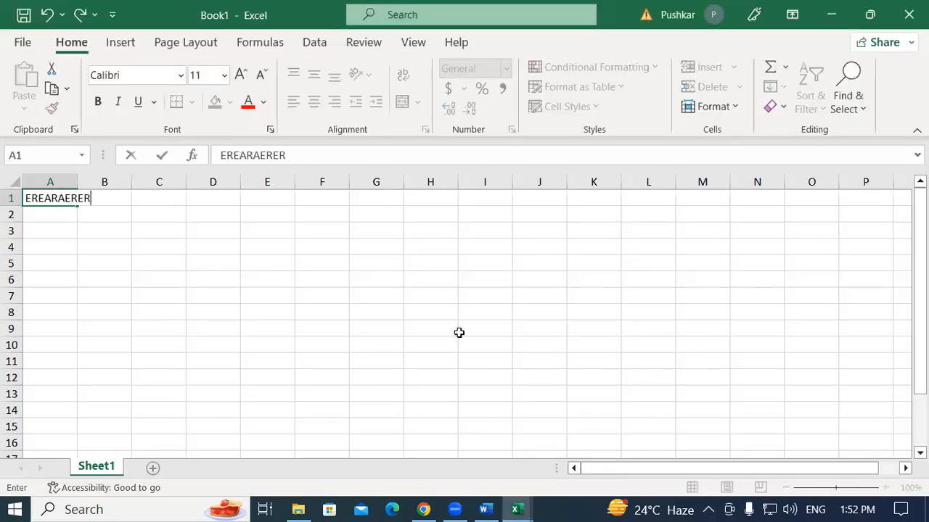
pyautogui.click(444, 320)
pyautogui.hotkey('ctrl', 'n')
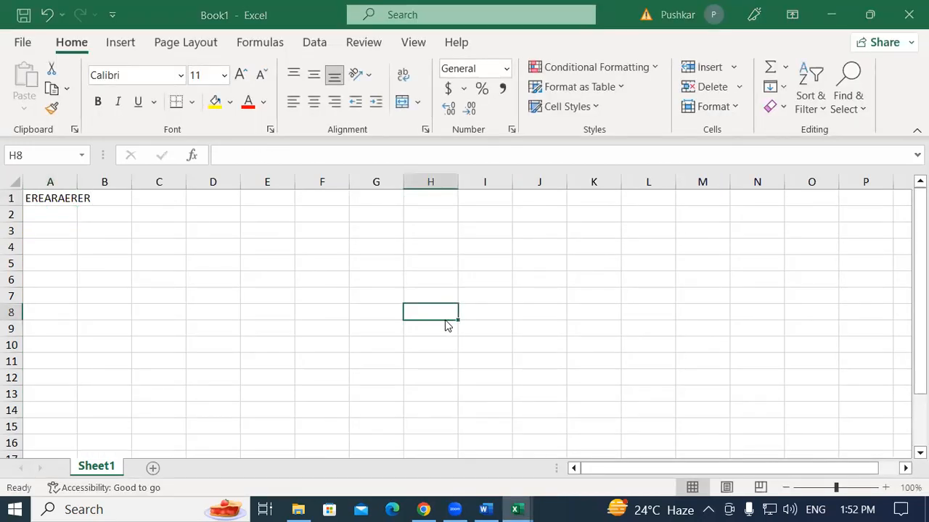
# Step: Switch from the Book2 window to the STUDENT DATABASE workbook with Switch Windows
pyautogui.click(414, 43)
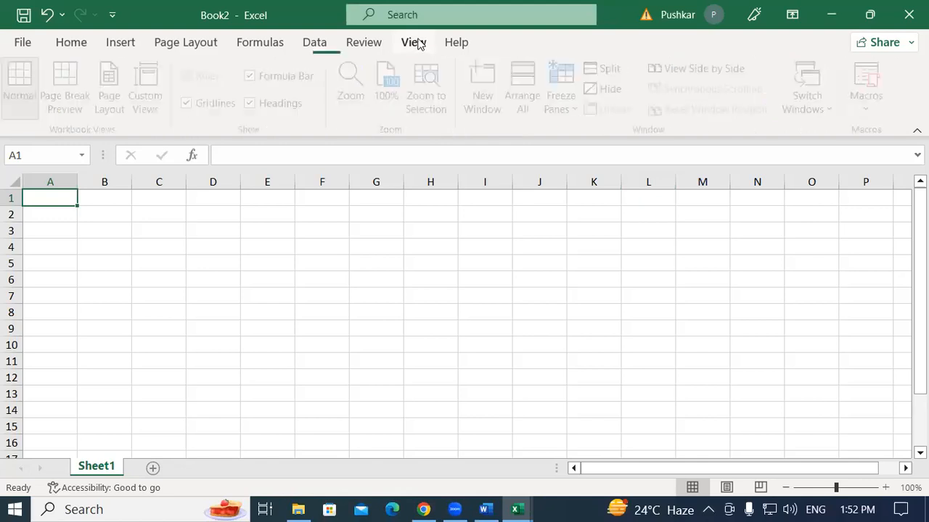
pyautogui.click(829, 110)
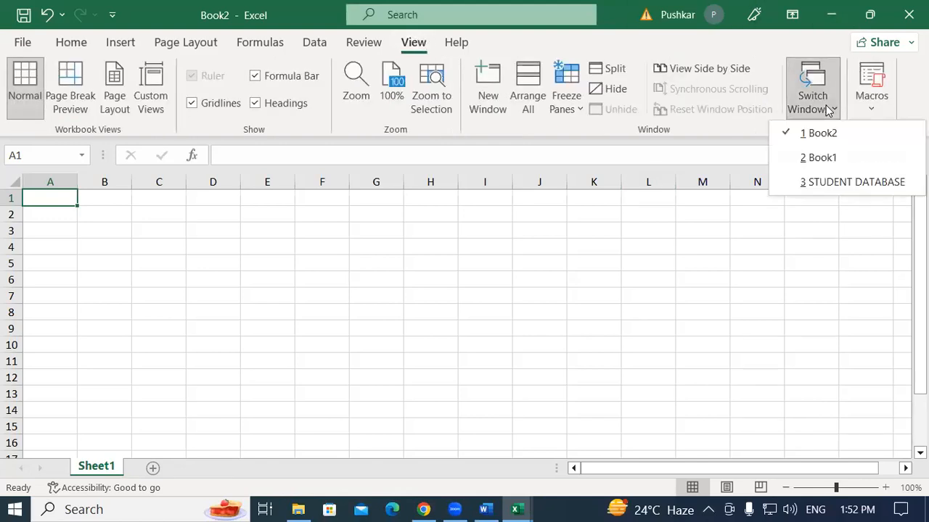
pyautogui.click(812, 183)
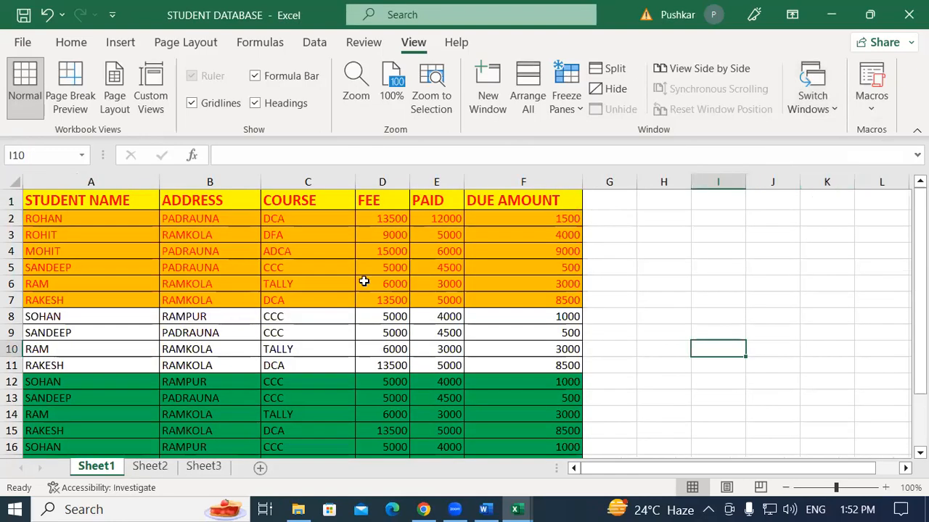
# Step: Use Switch Windows to go to the Book2 workbook and from there to Book1
pyautogui.click(812, 101)
pyautogui.click(806, 128)
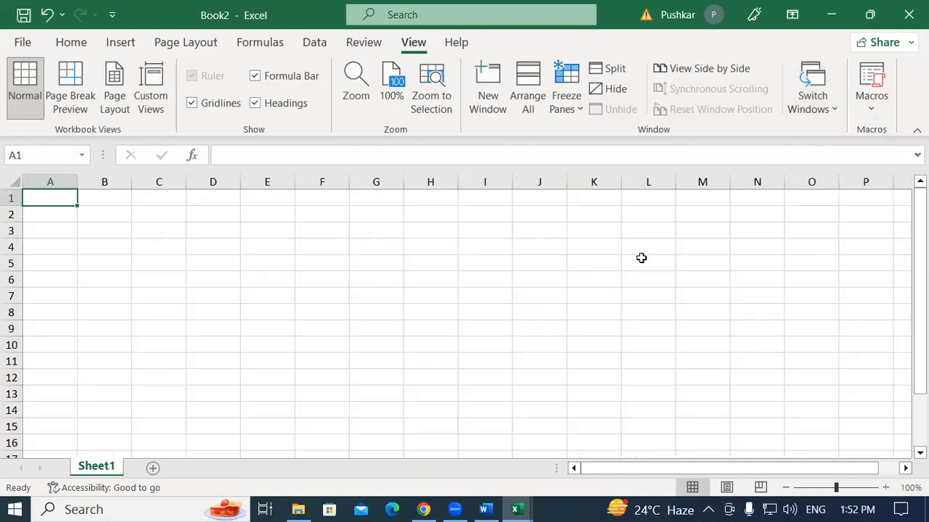
pyautogui.click(833, 110)
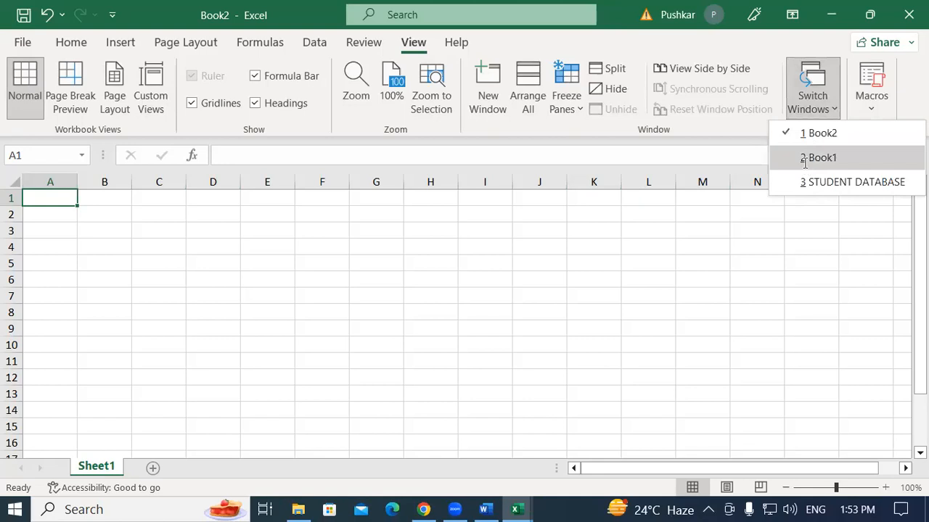
pyautogui.click(803, 160)
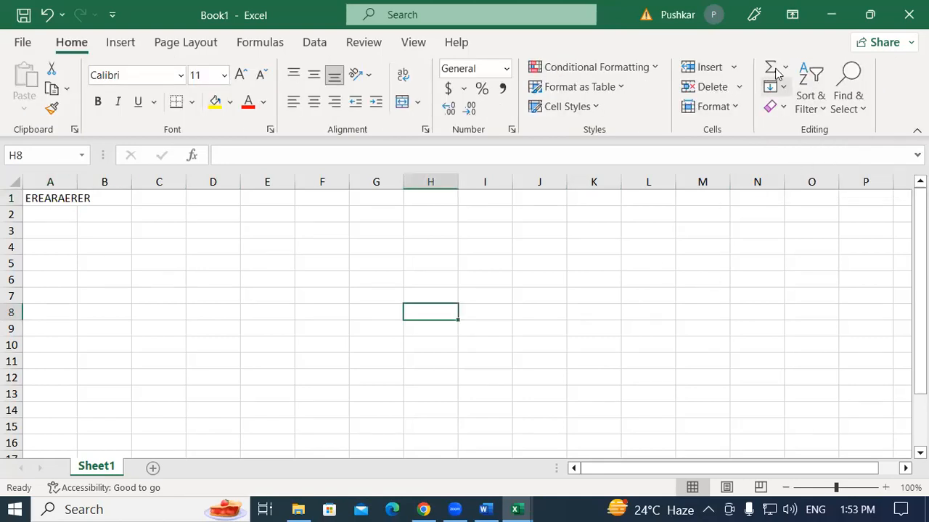
pyautogui.click(413, 44)
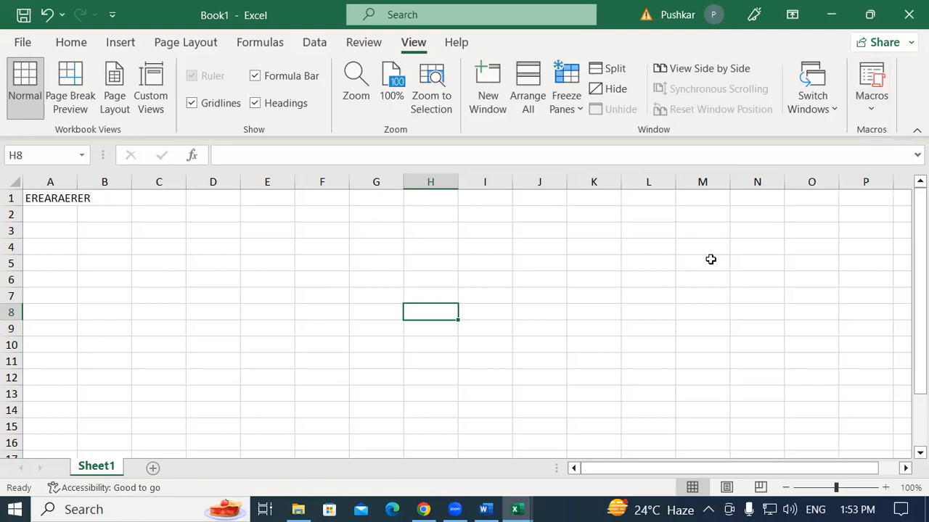
pyautogui.click(628, 283)
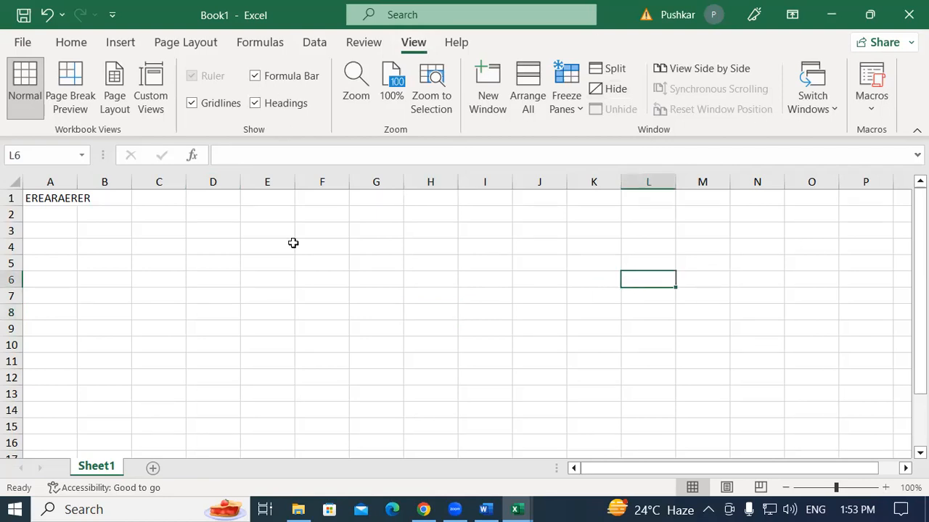
pyautogui.click(409, 313)
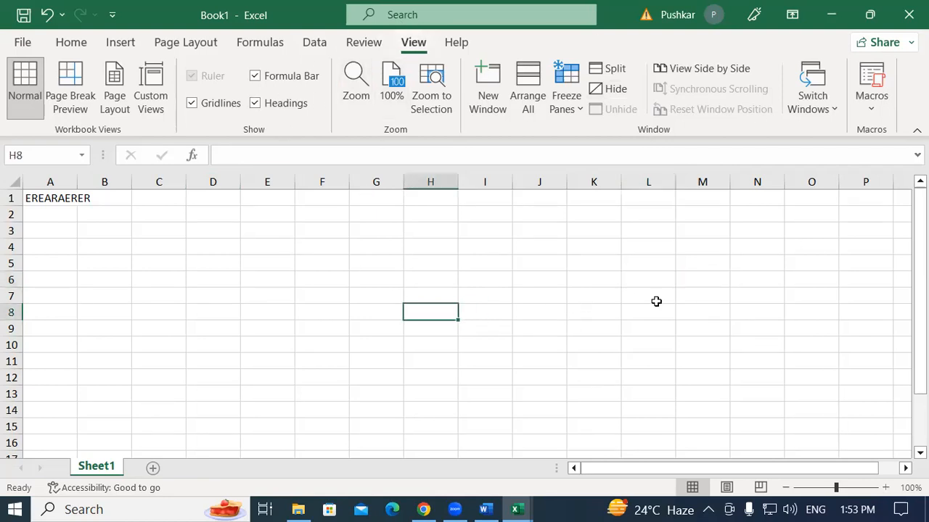
pyautogui.click(680, 298)
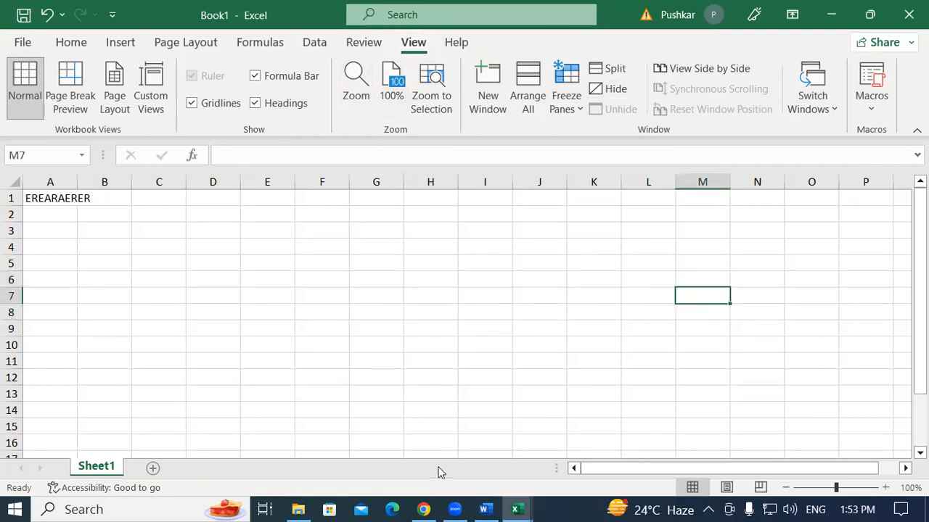